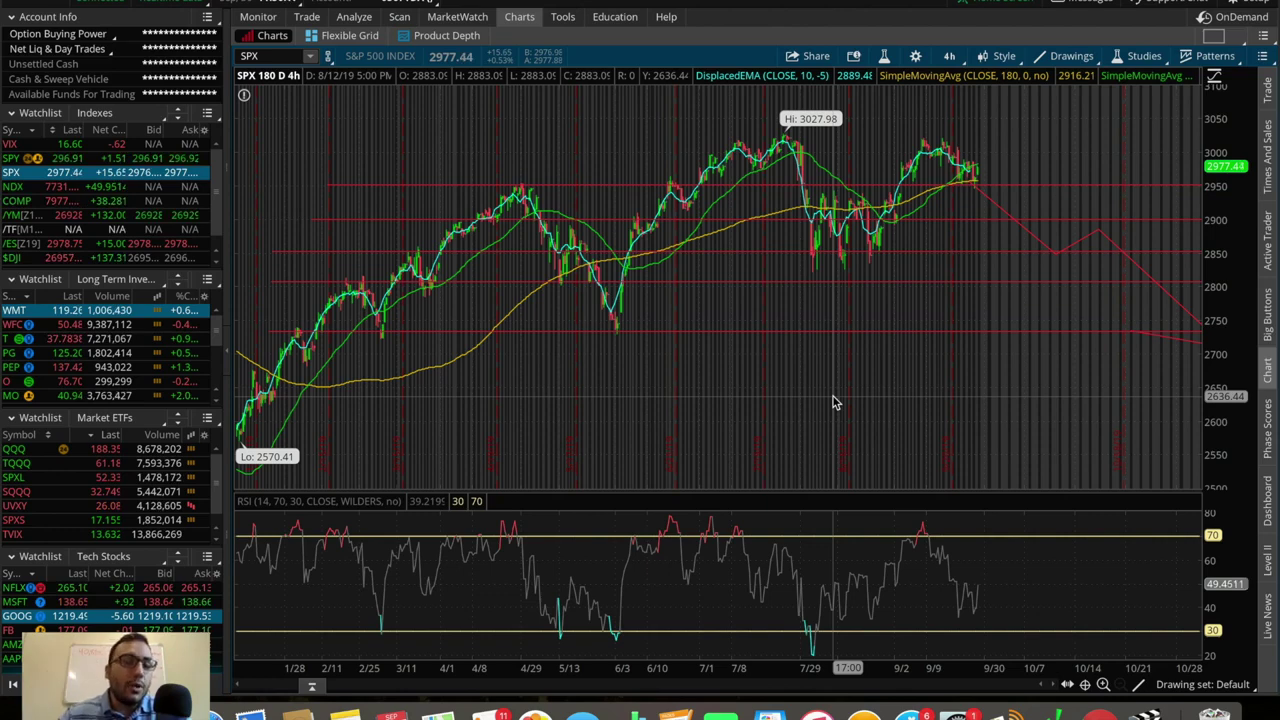
Split the chart area into two side-by-side charts and load SPX in the second one.
left_click(1214, 37)
left_click(1160, 68)
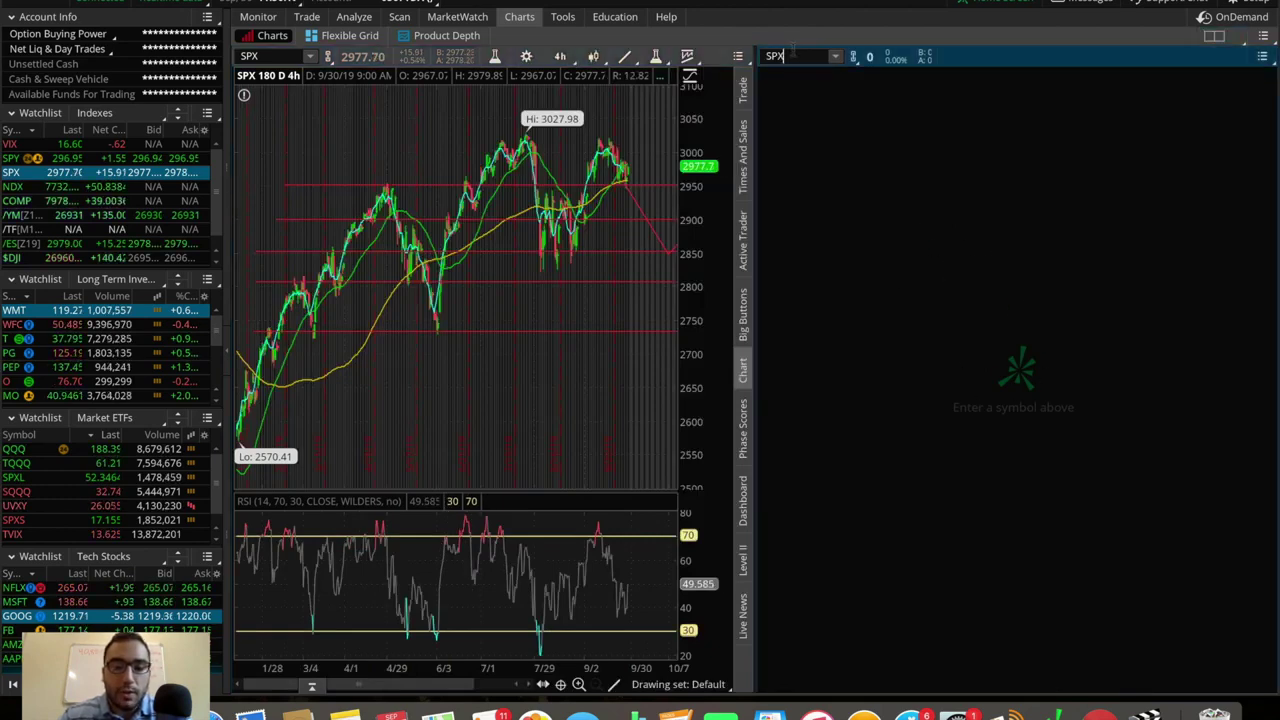
type("SPX")
key("Return")
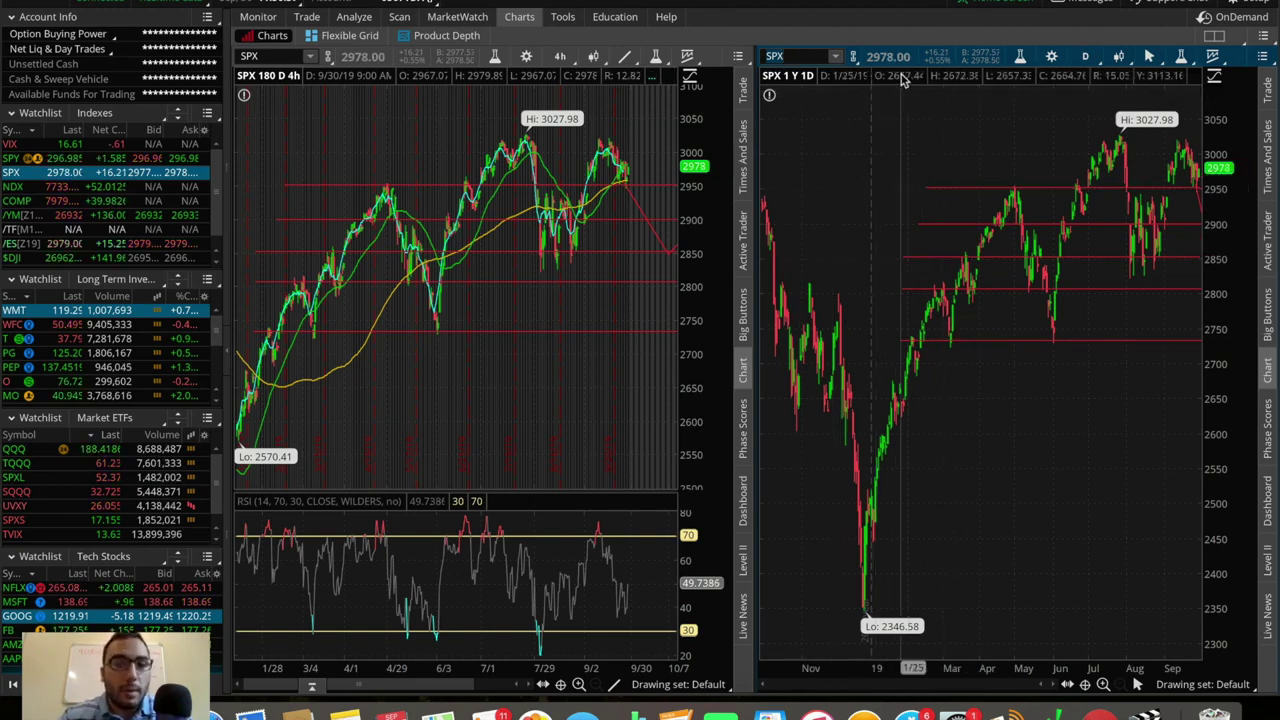
Switch the chart layout back to a single chart.
key("BackSpace")
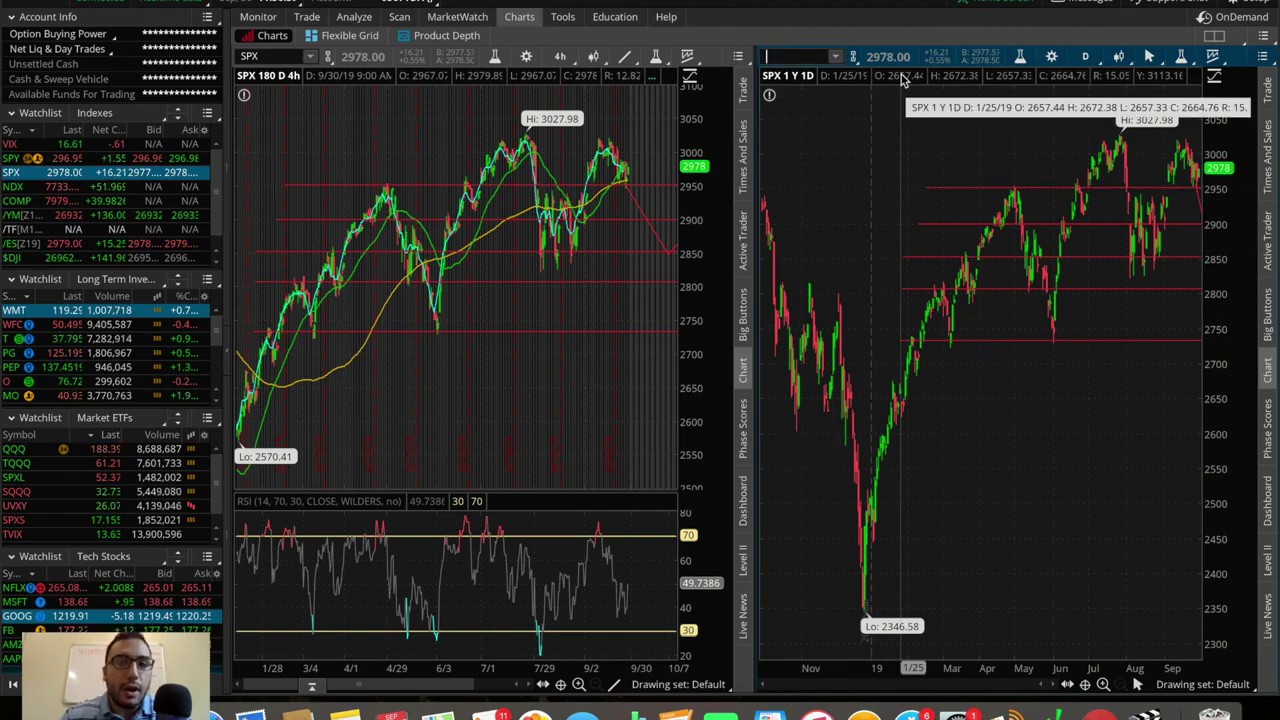
left_click(1220, 35)
left_click(1129, 58)
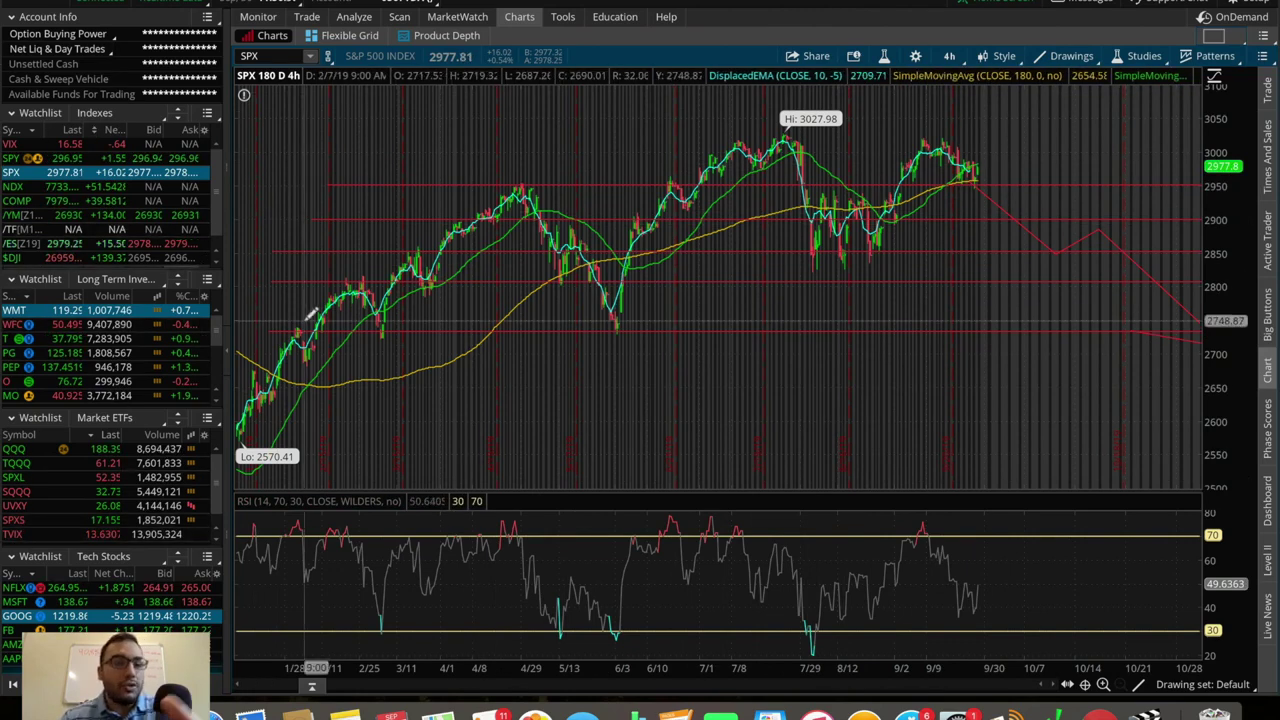
View the Stock Hacker scan page and the thinkLog page, and return to the SPX chart.
left_click(398, 16)
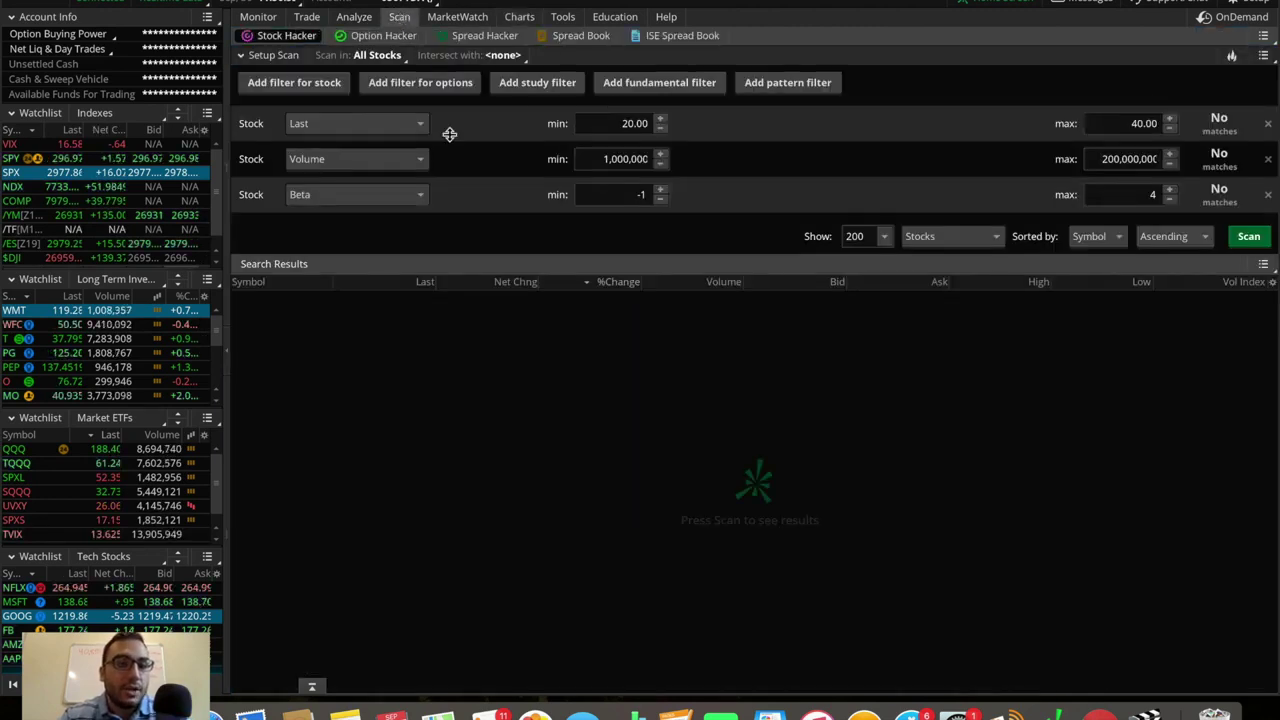
left_click(519, 16)
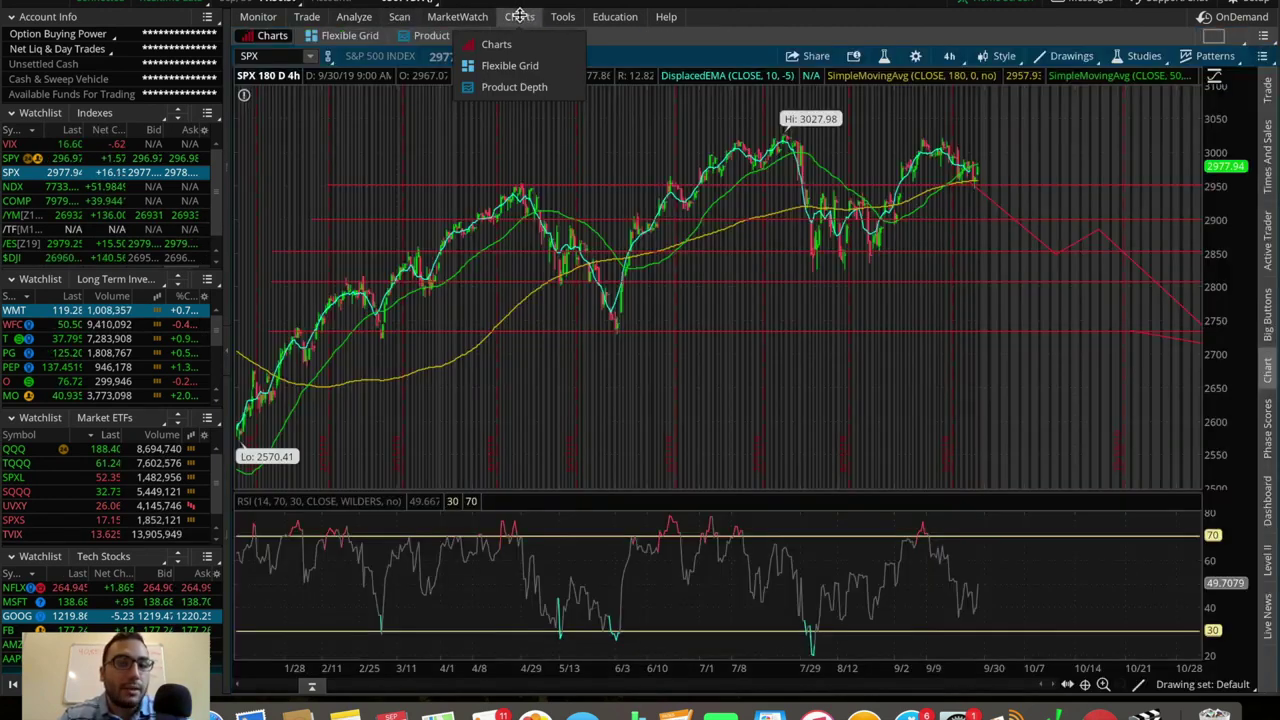
left_click(563, 16)
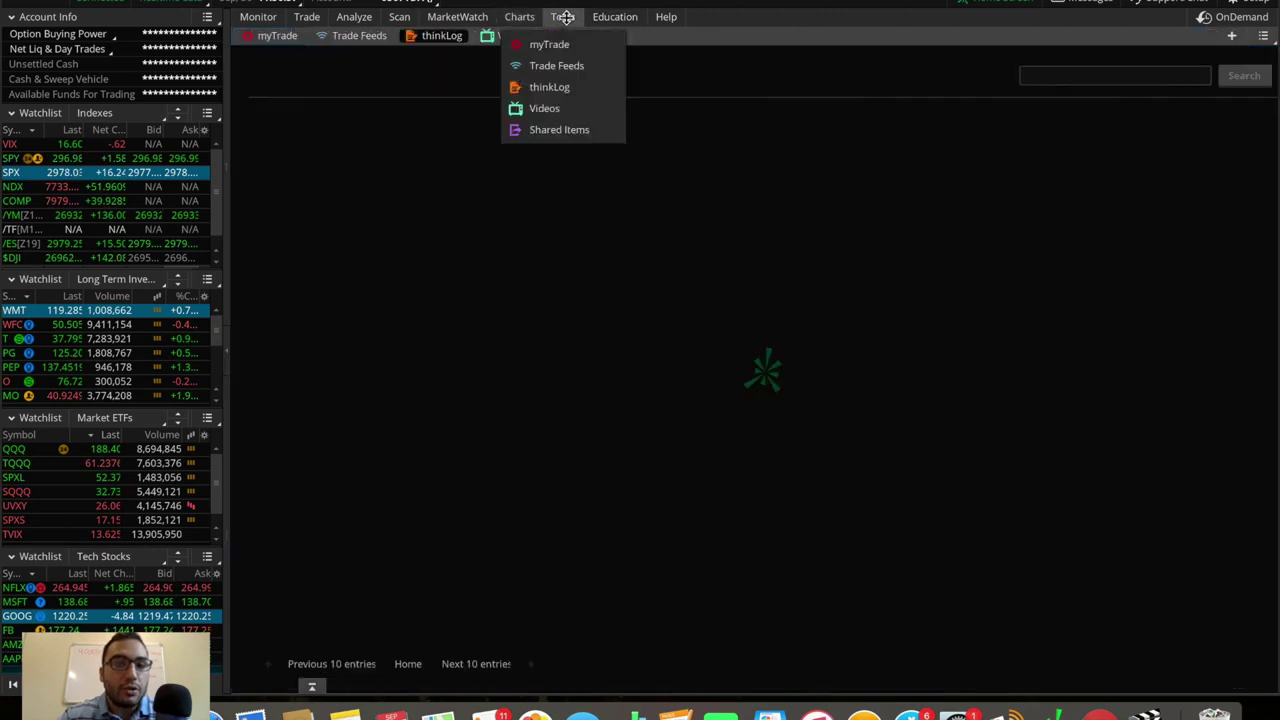
left_click(533, 17)
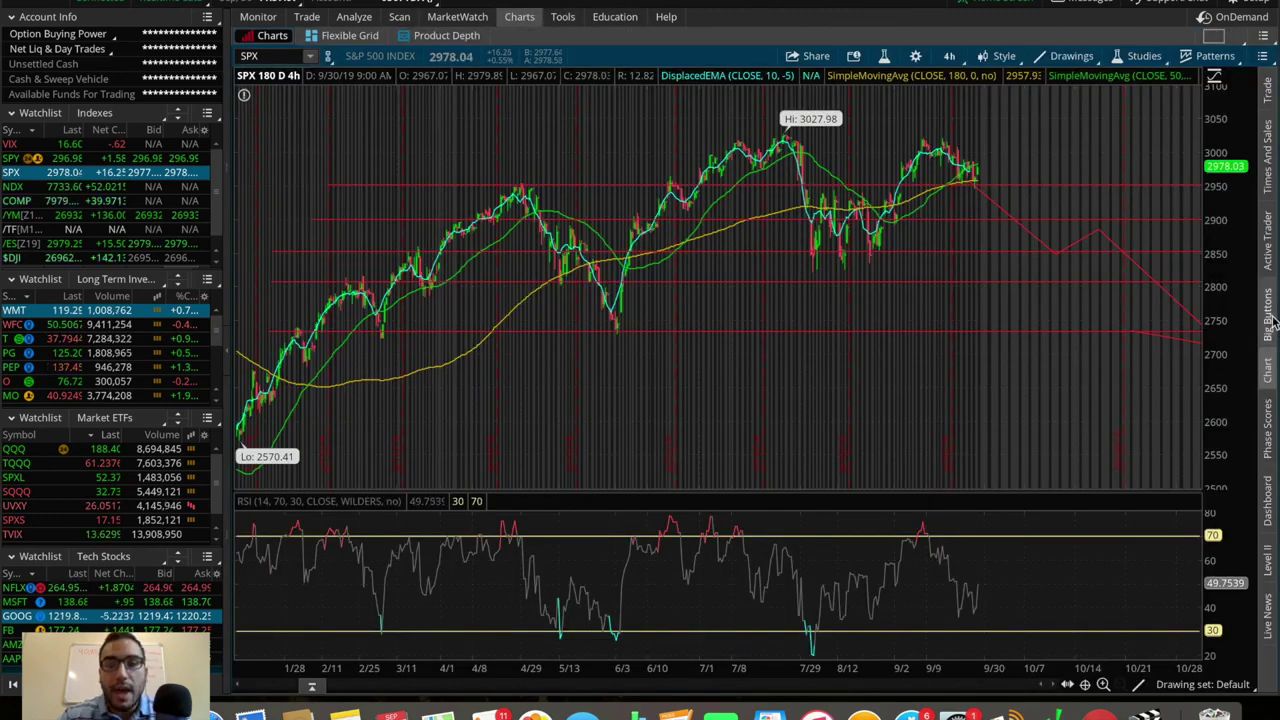
Show and hide the Active Trader ladder and the Trade order-entry bar on the SPX chart.
left_click(1270, 258)
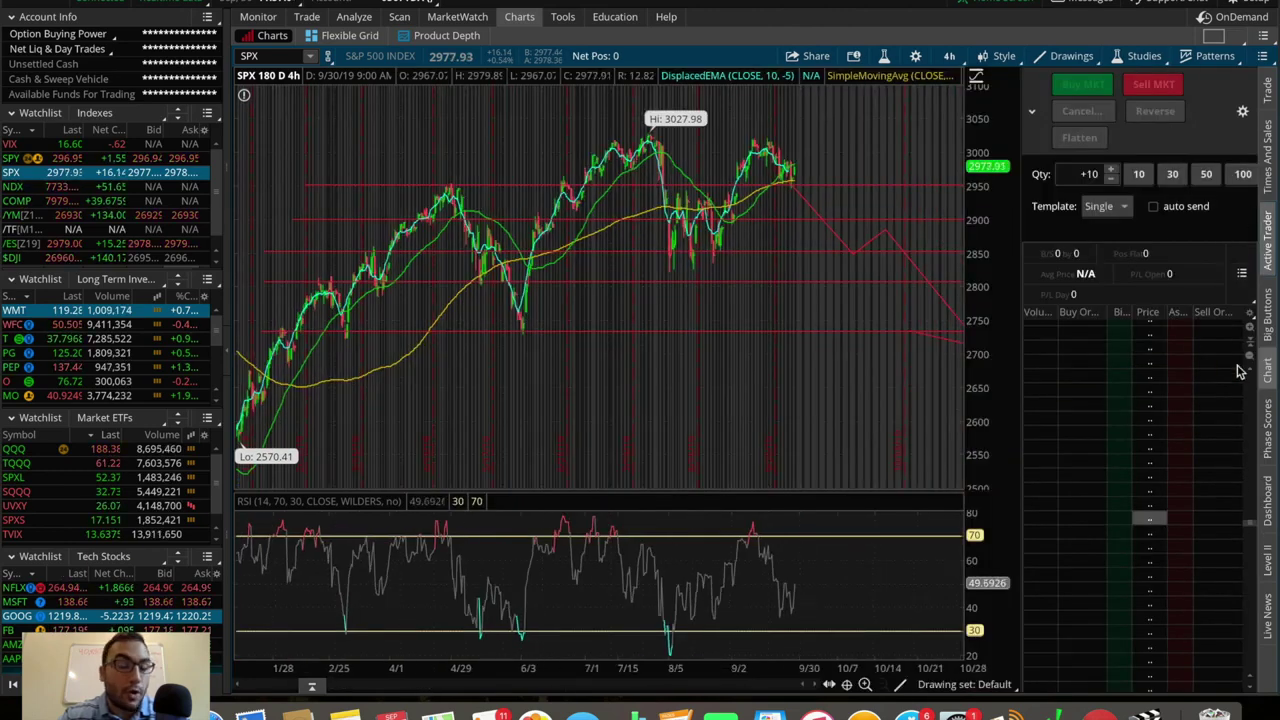
left_click(1270, 256)
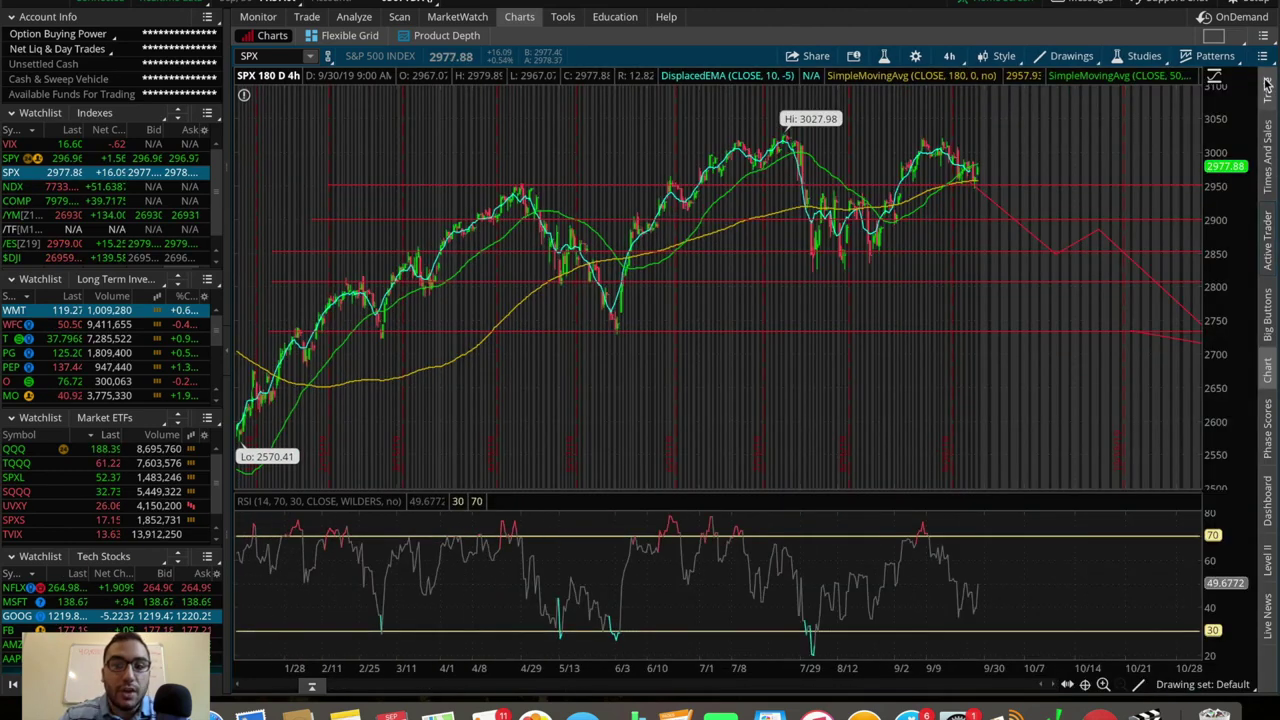
left_click(1267, 86)
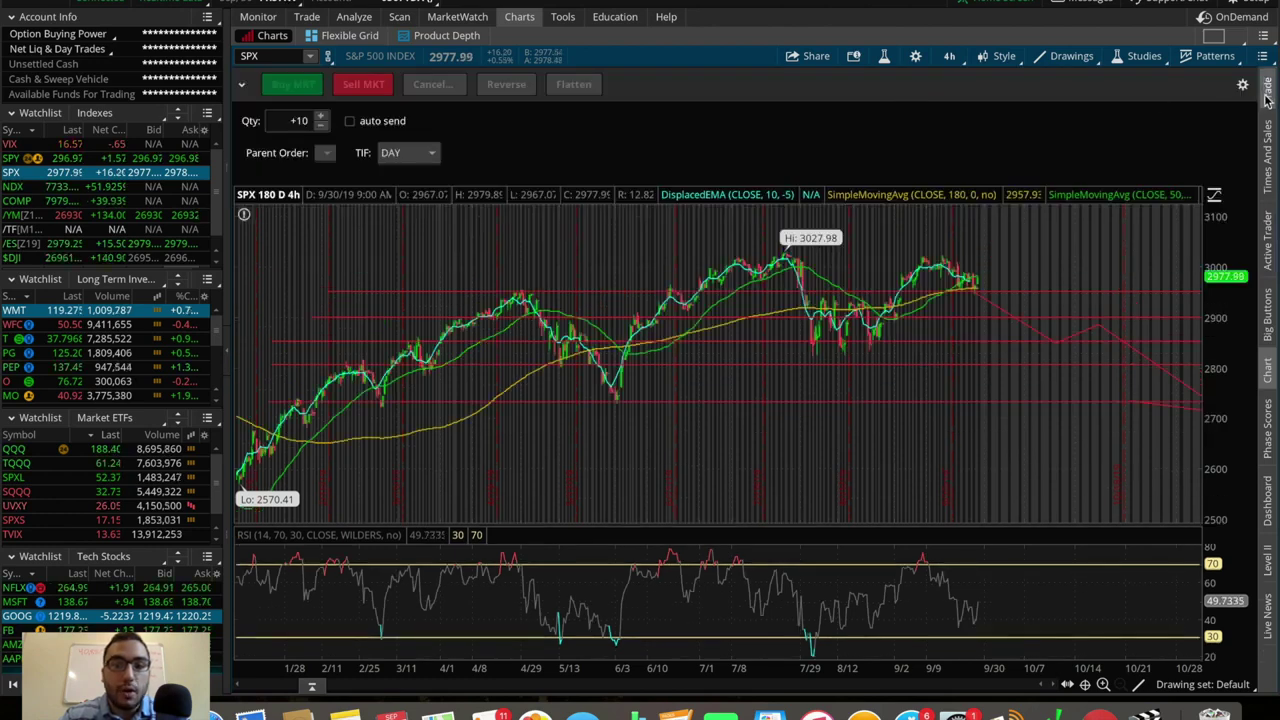
left_click(1267, 92)
Show and hide the Level II quotes and the Live News headlines for SPX.
left_click(1269, 562)
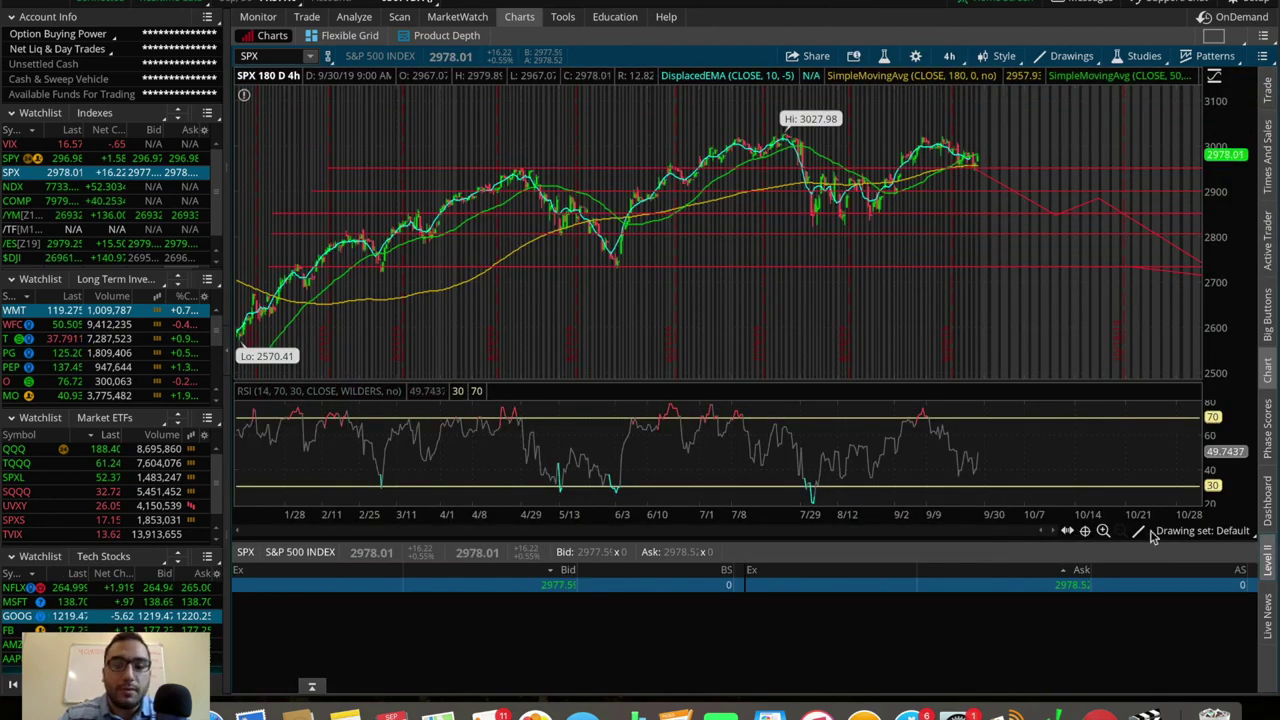
left_click(1268, 560)
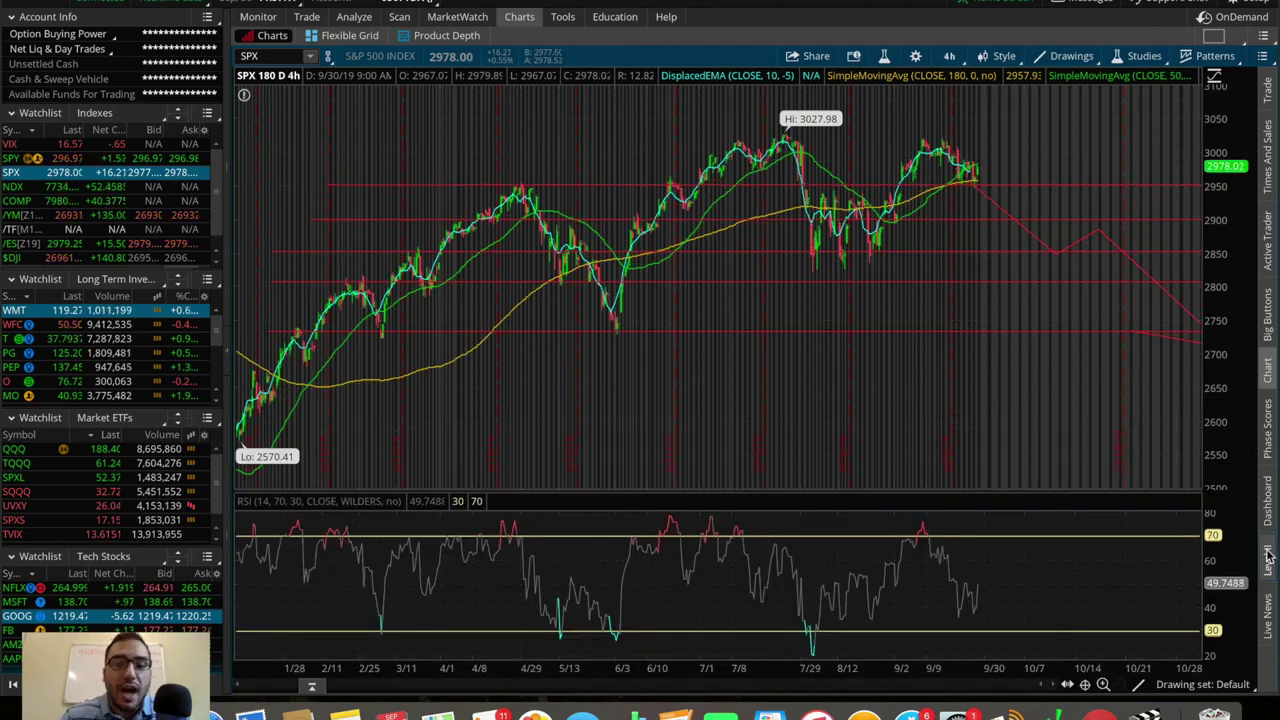
left_click(1268, 612)
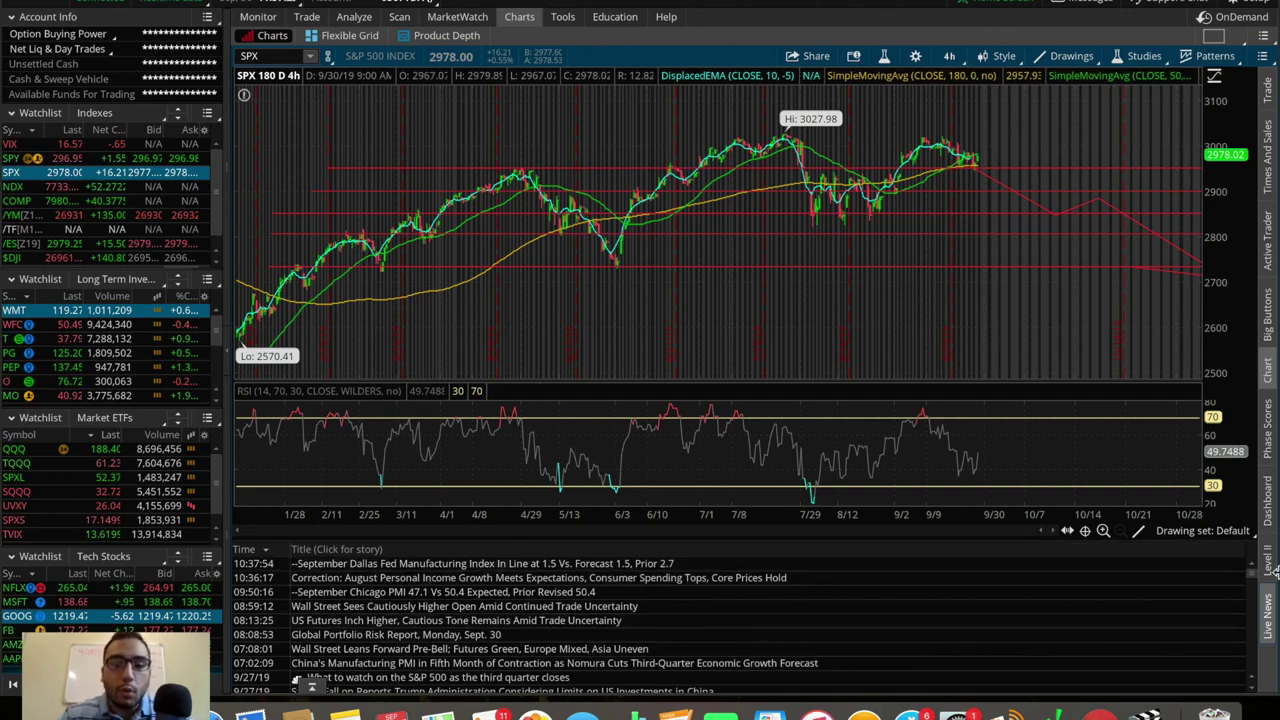
left_click(1269, 608)
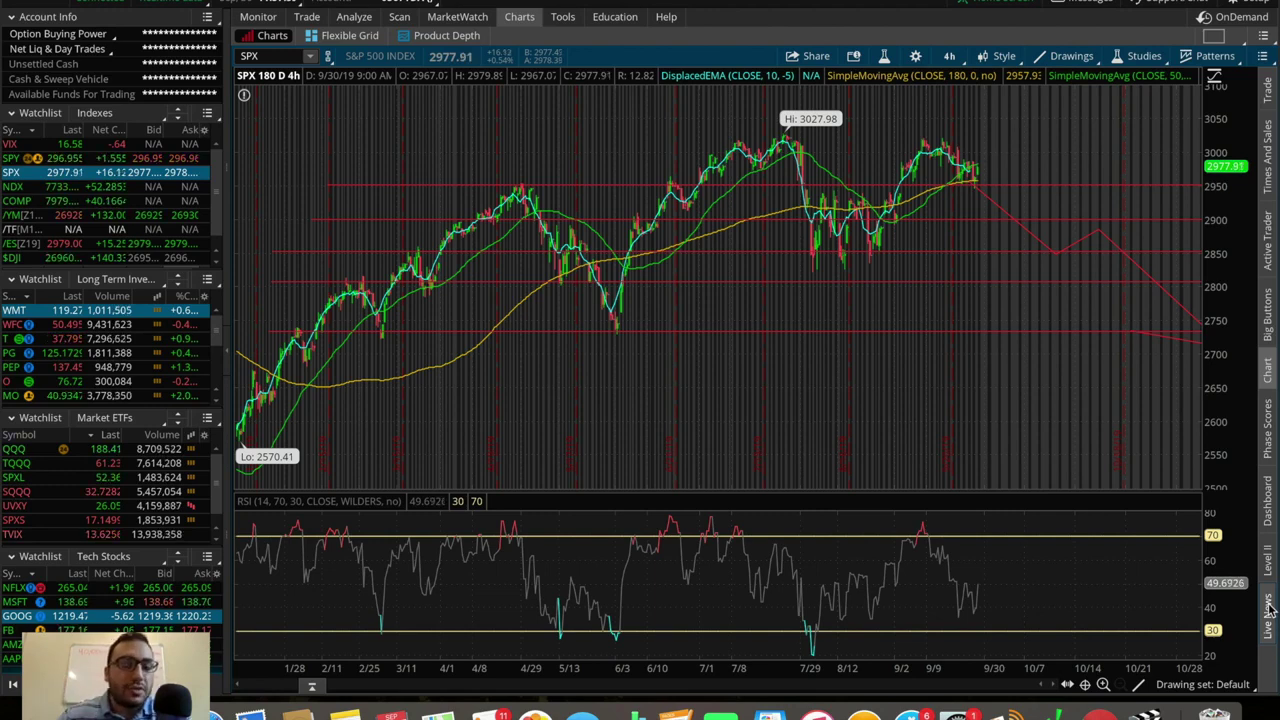
left_click(127, 418)
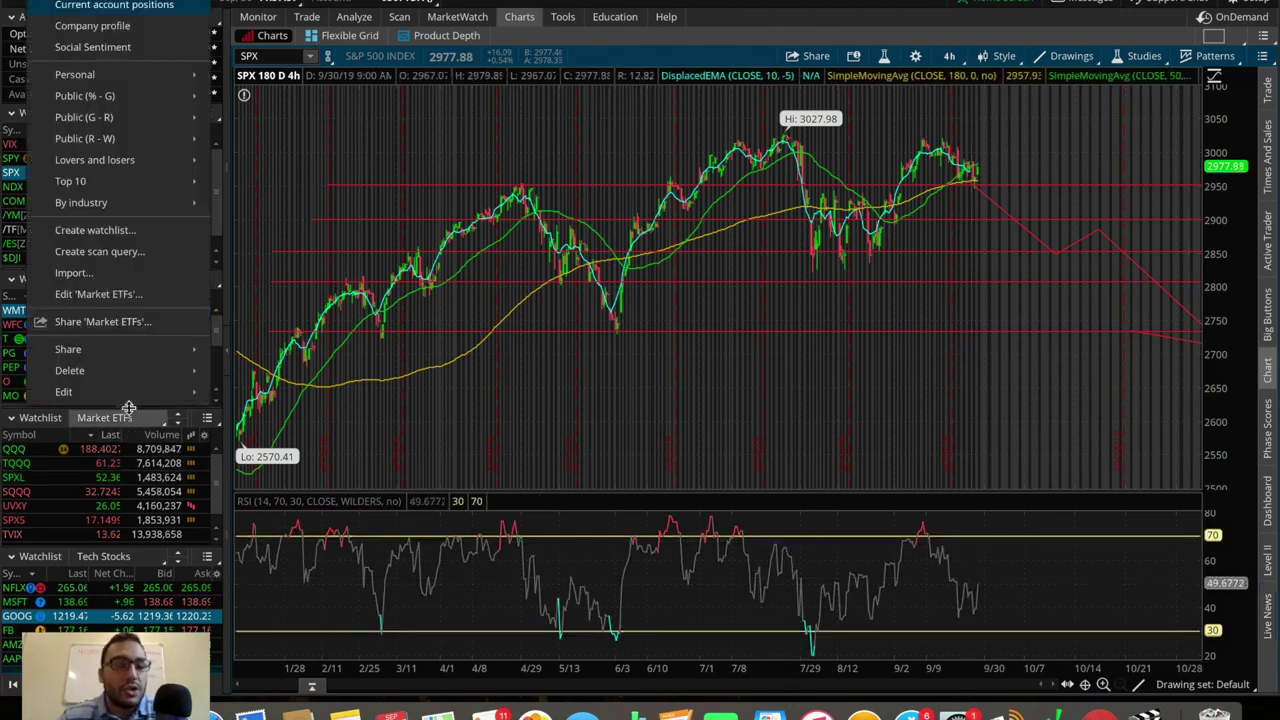
mouse_move(120, 392)
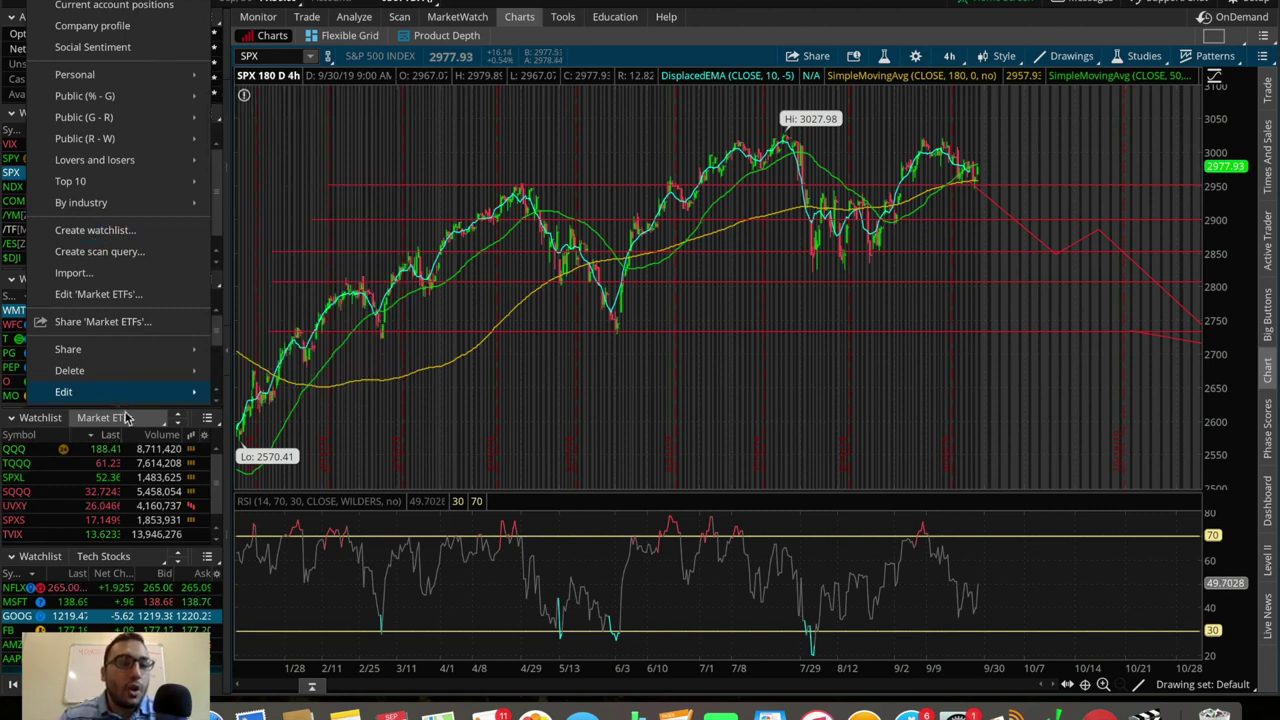
left_click(448, 313)
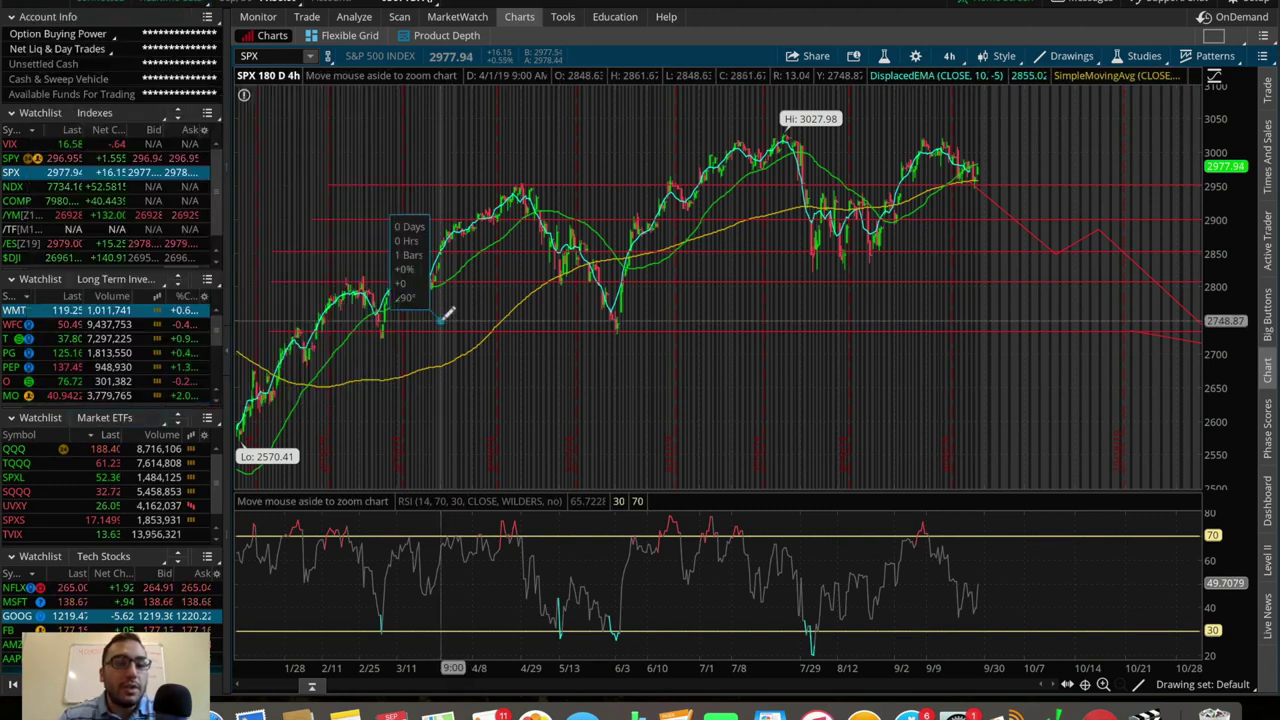
left_click(116, 280)
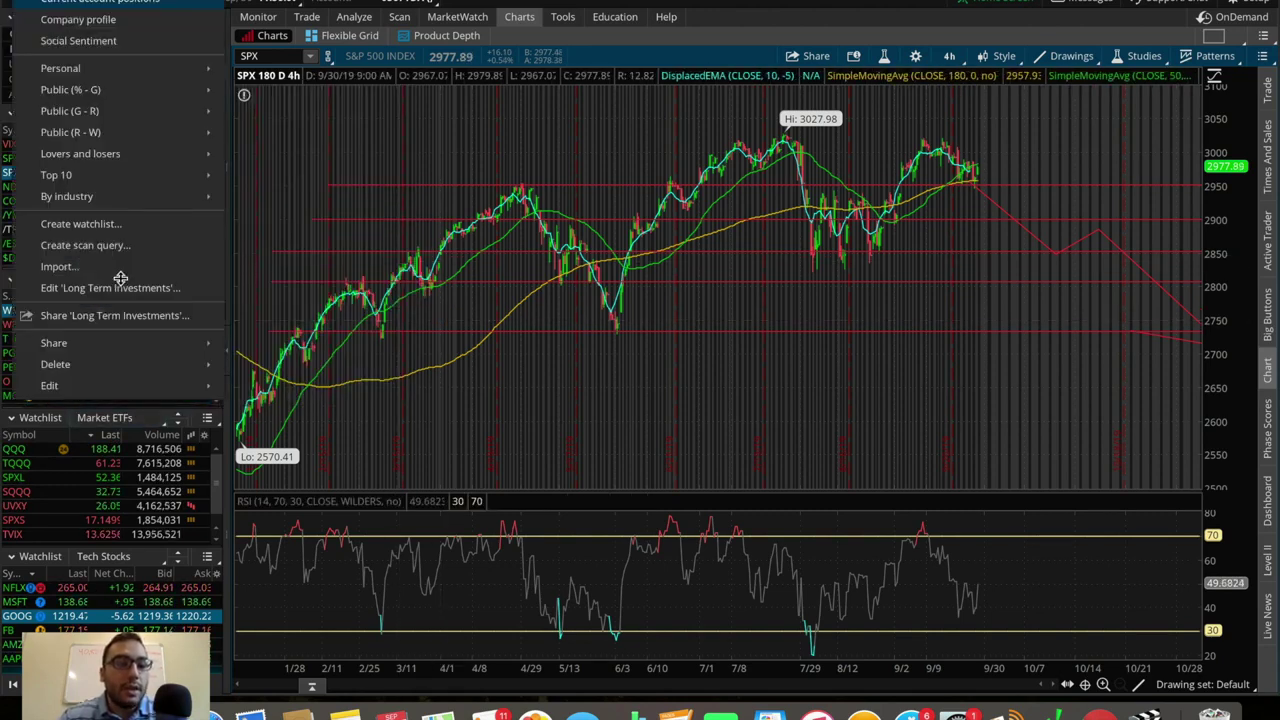
left_click(354, 228)
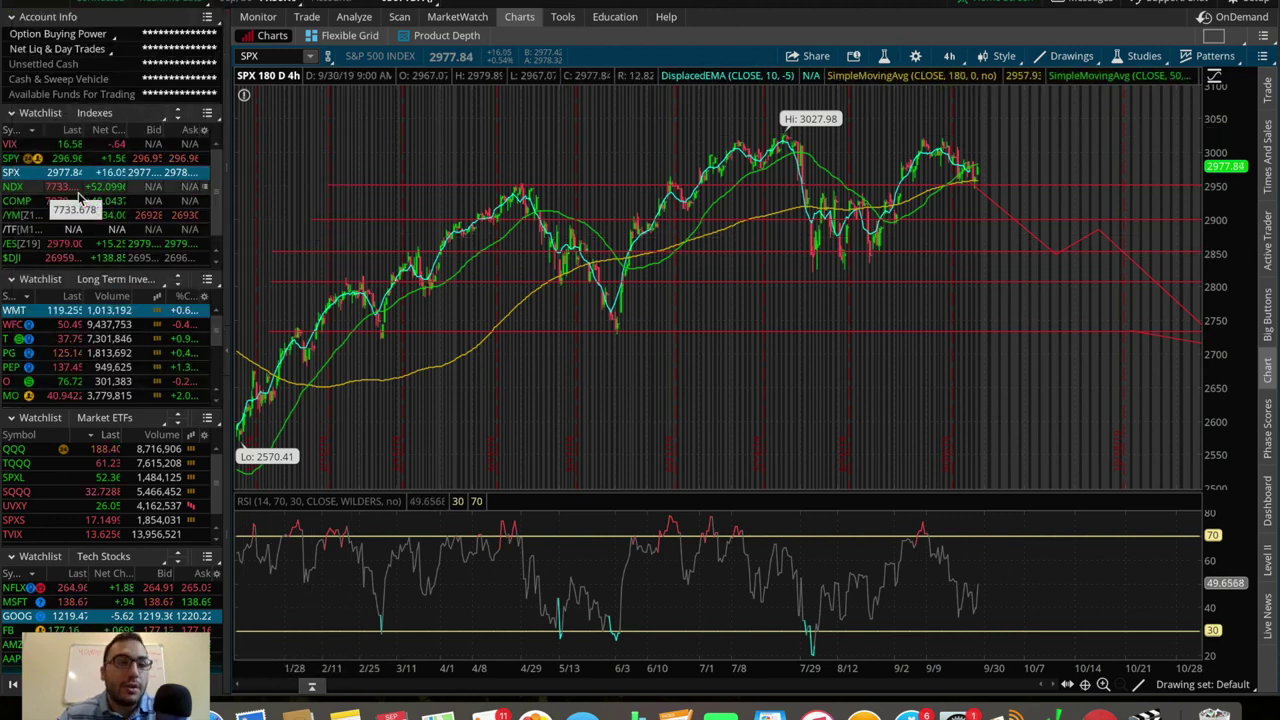
Create a new watchlist from the Indexes watchlist and name it Short Term Trades.
left_click(113, 114)
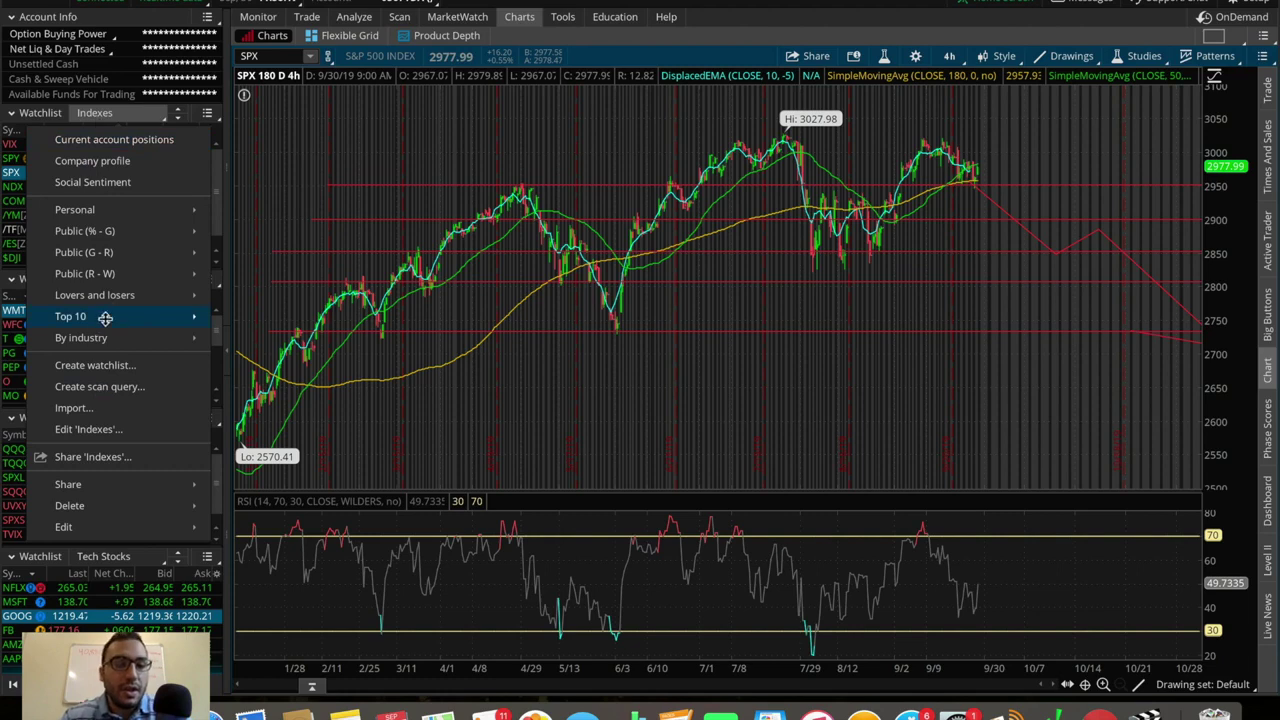
left_click(110, 366)
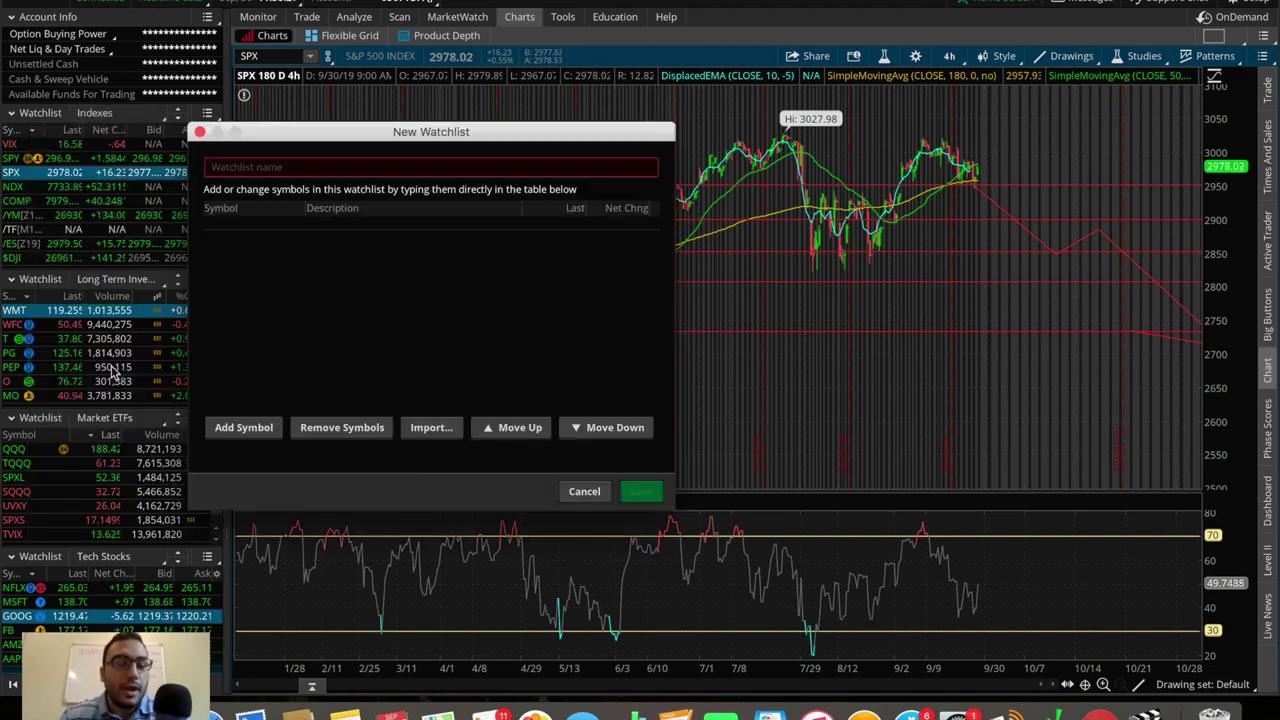
left_click(303, 166)
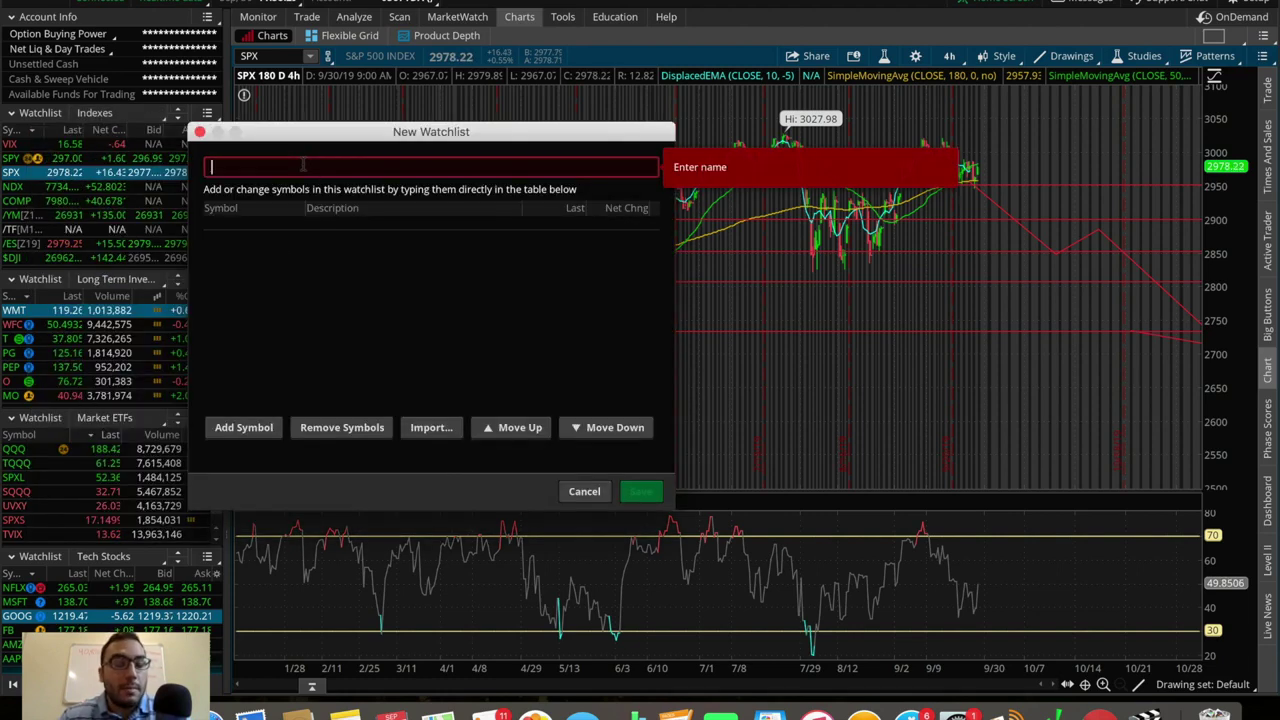
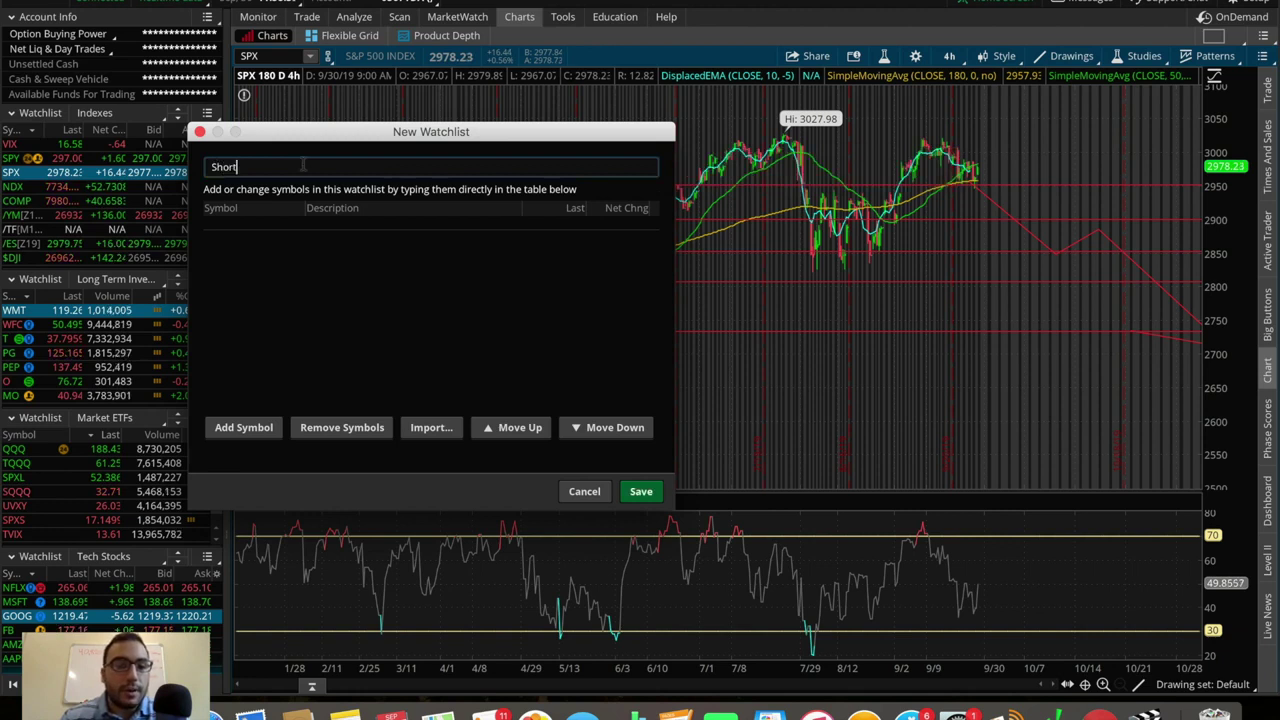
type("Trades")
Add the symbols CMG, PYPL and T to the Short Term Trades watchlist.
left_click(262, 222)
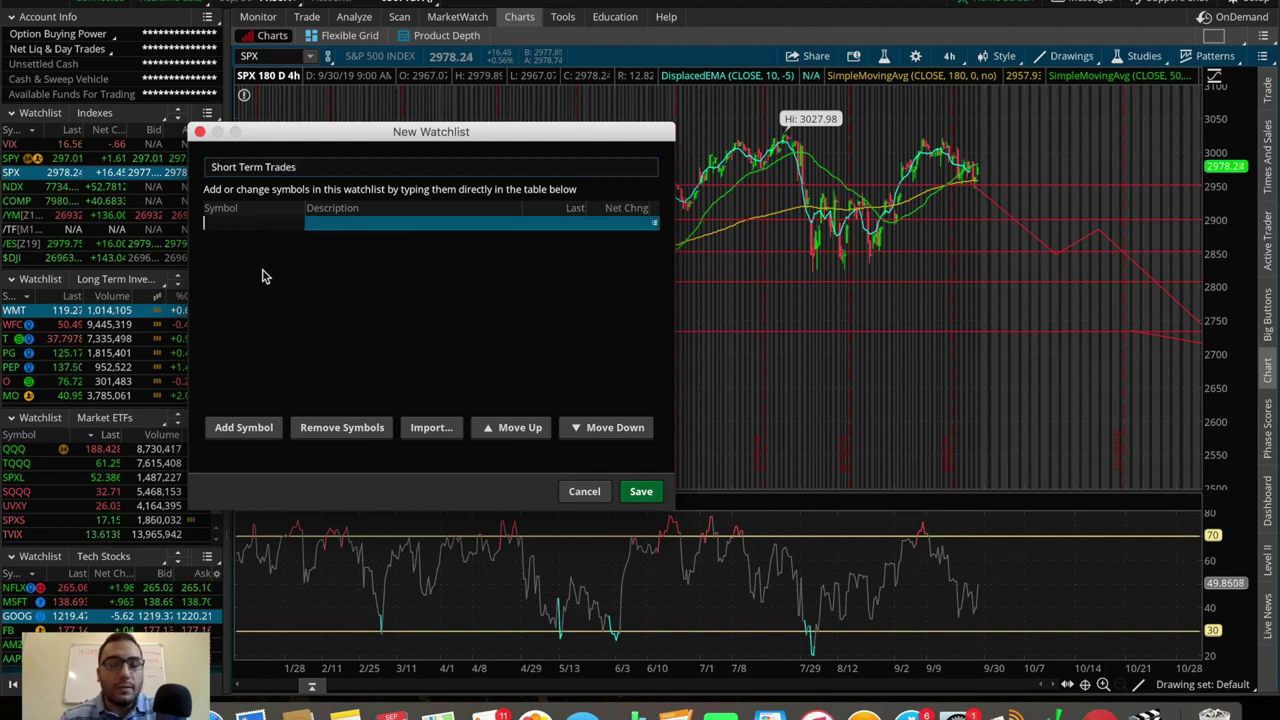
type("CMG")
key("Return")
left_click(237, 238)
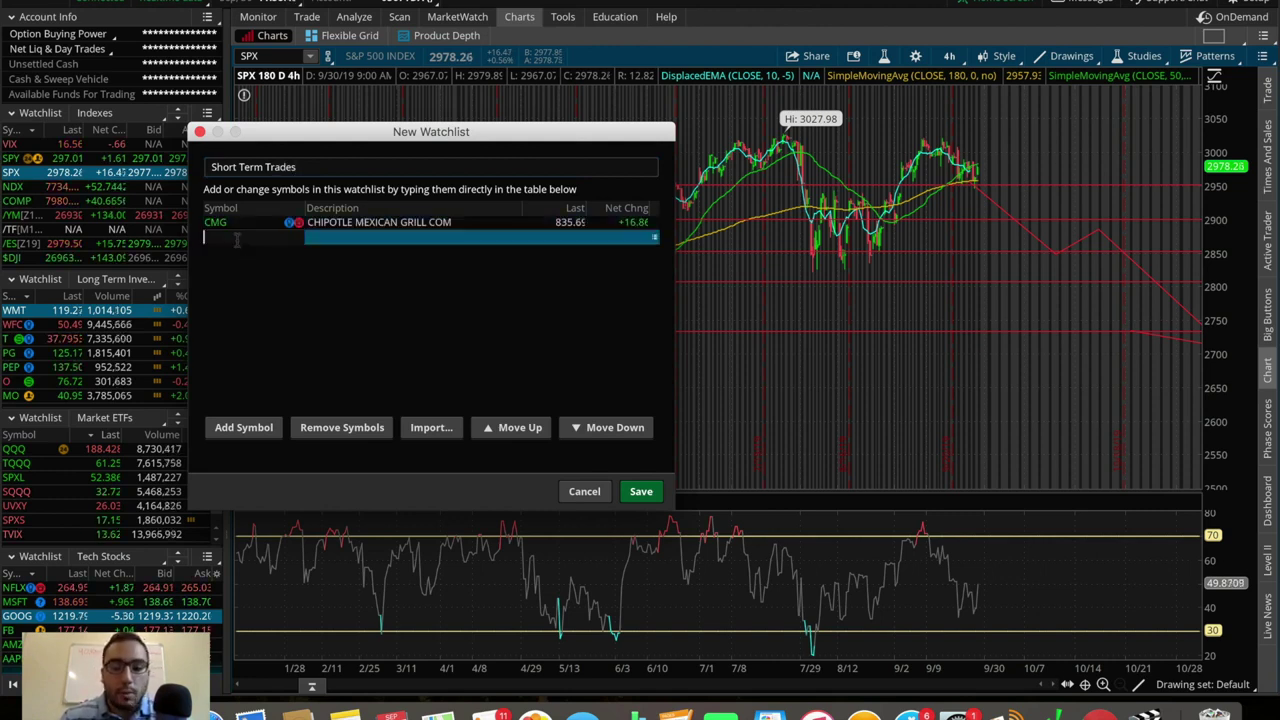
type("PYPL")
key("Return")
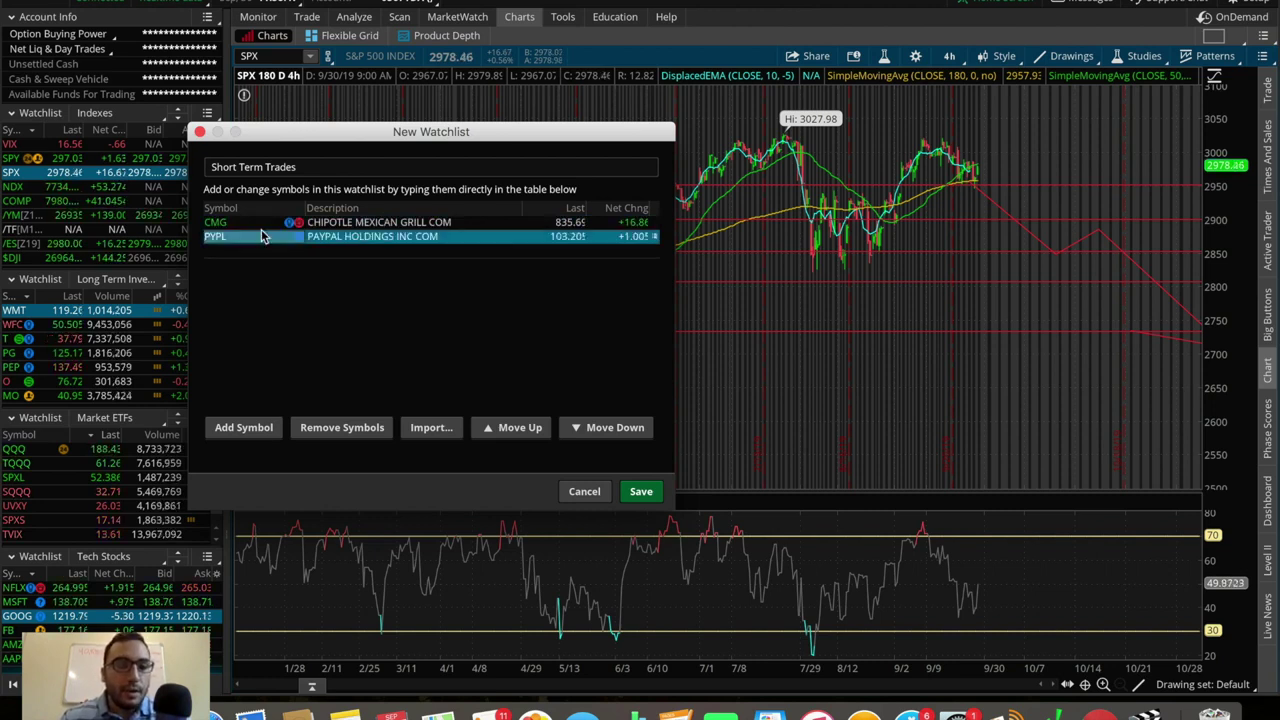
left_click(245, 251)
type("T")
key("Return")
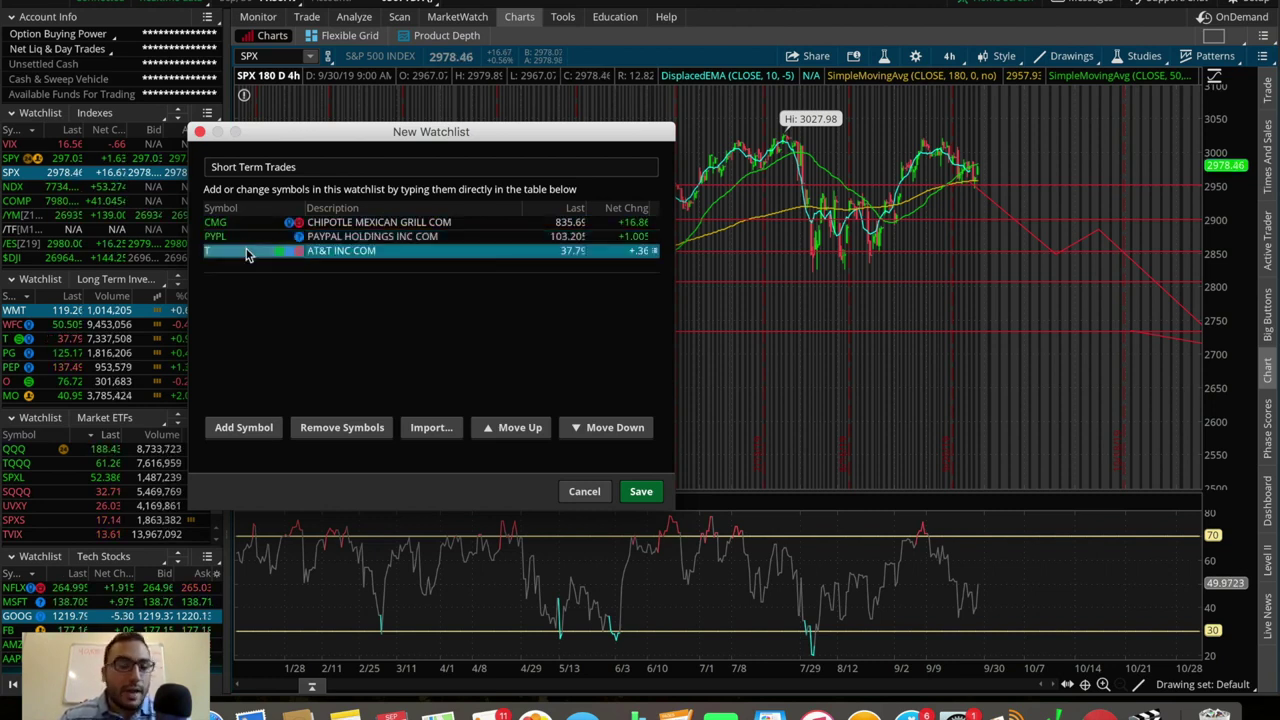
Add the symbols PG and GOOG to the Short Term Trades watchlist and save it.
left_click(235, 264)
type("PG")
key("Return")
left_click(232, 279)
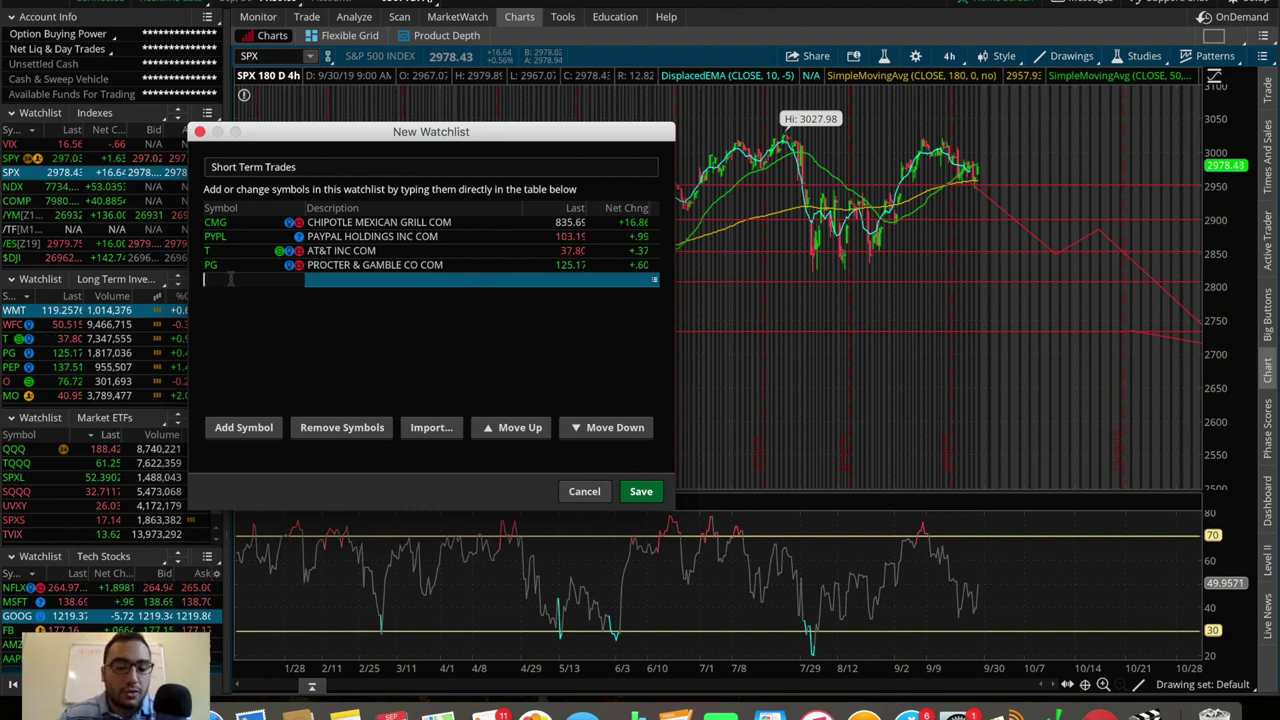
type("OOG")
key("Return")
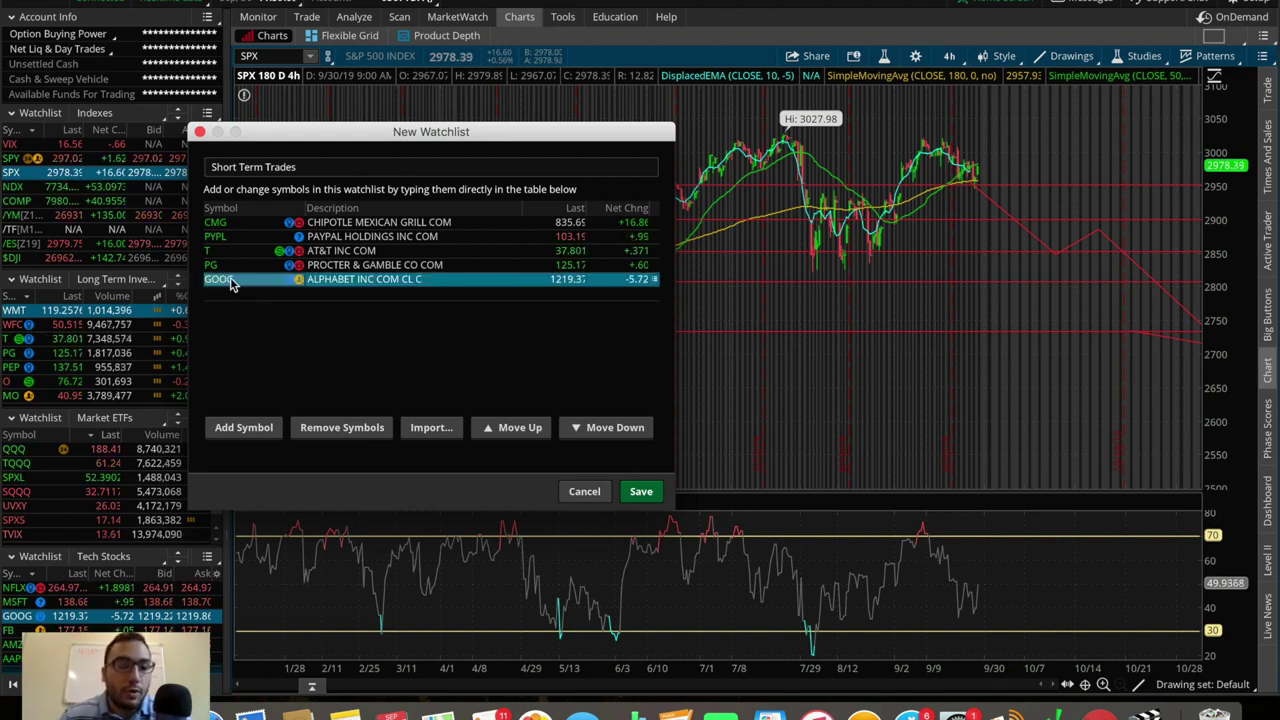
left_click(641, 492)
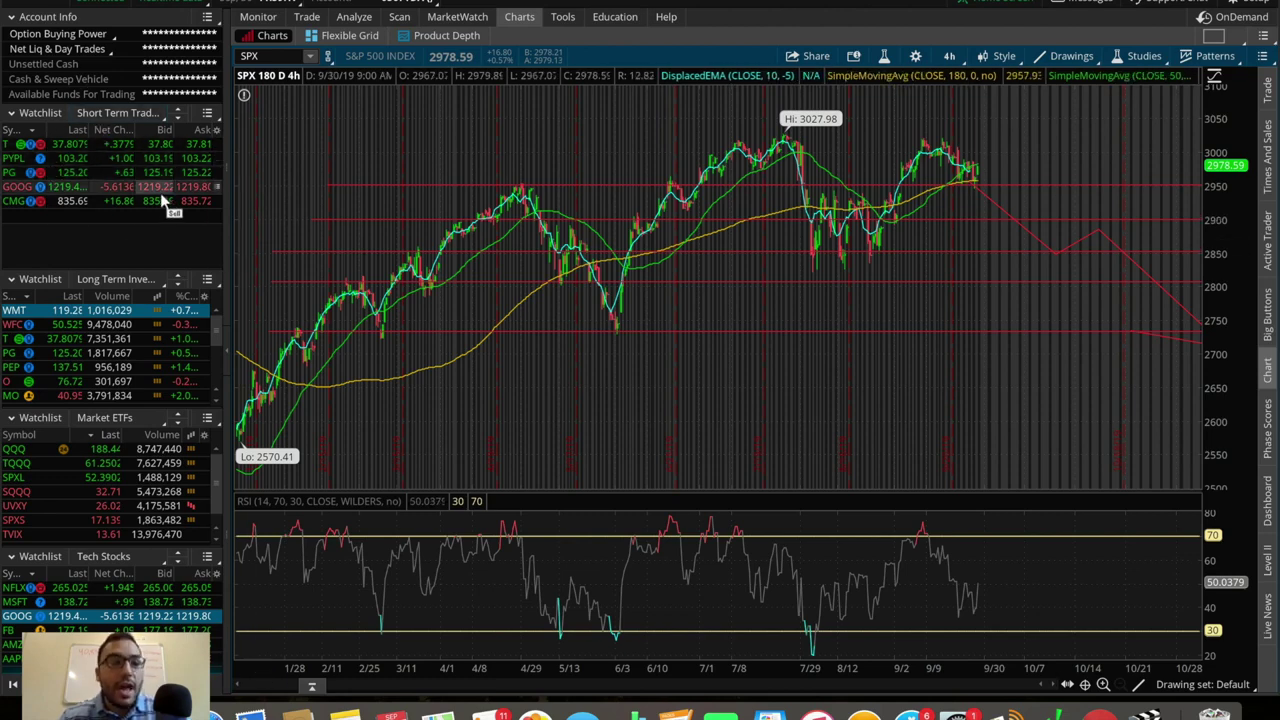
Switch the Long Term Investments watchlist panel to WEED STOCKS and the Market ETFs panel to Long-Term ETFs.
left_click(170, 279)
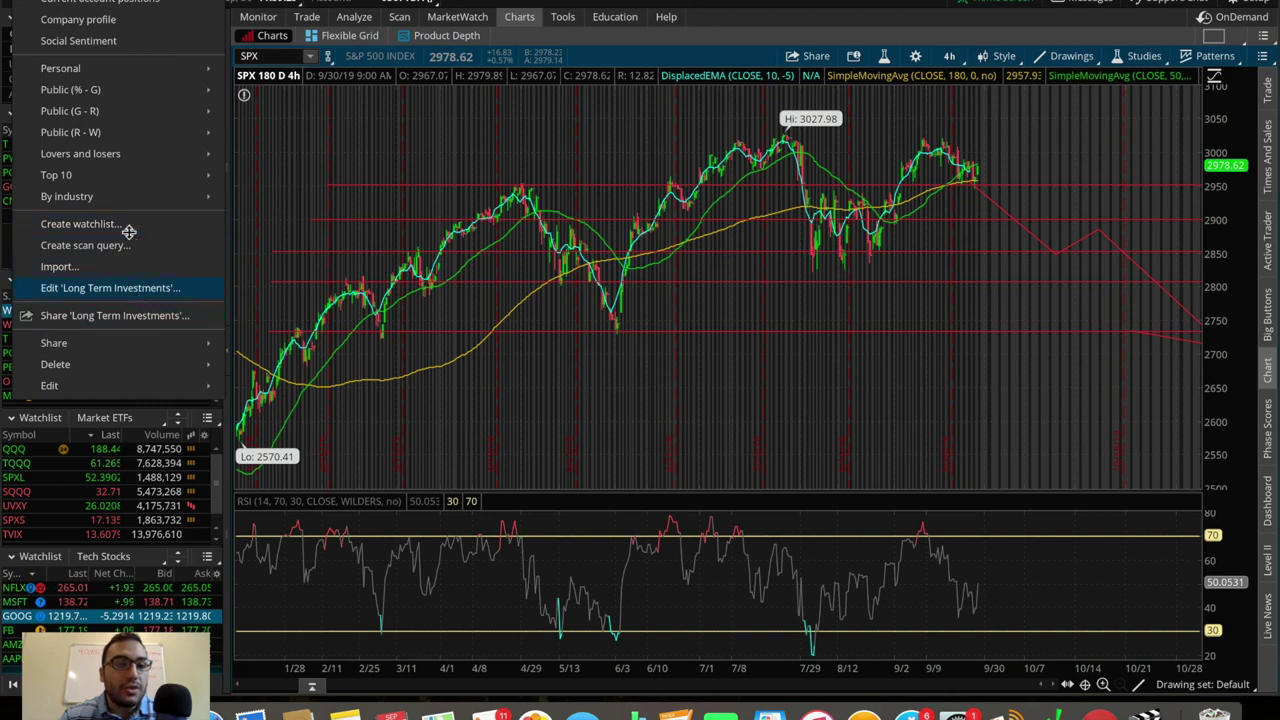
mouse_move(130, 66)
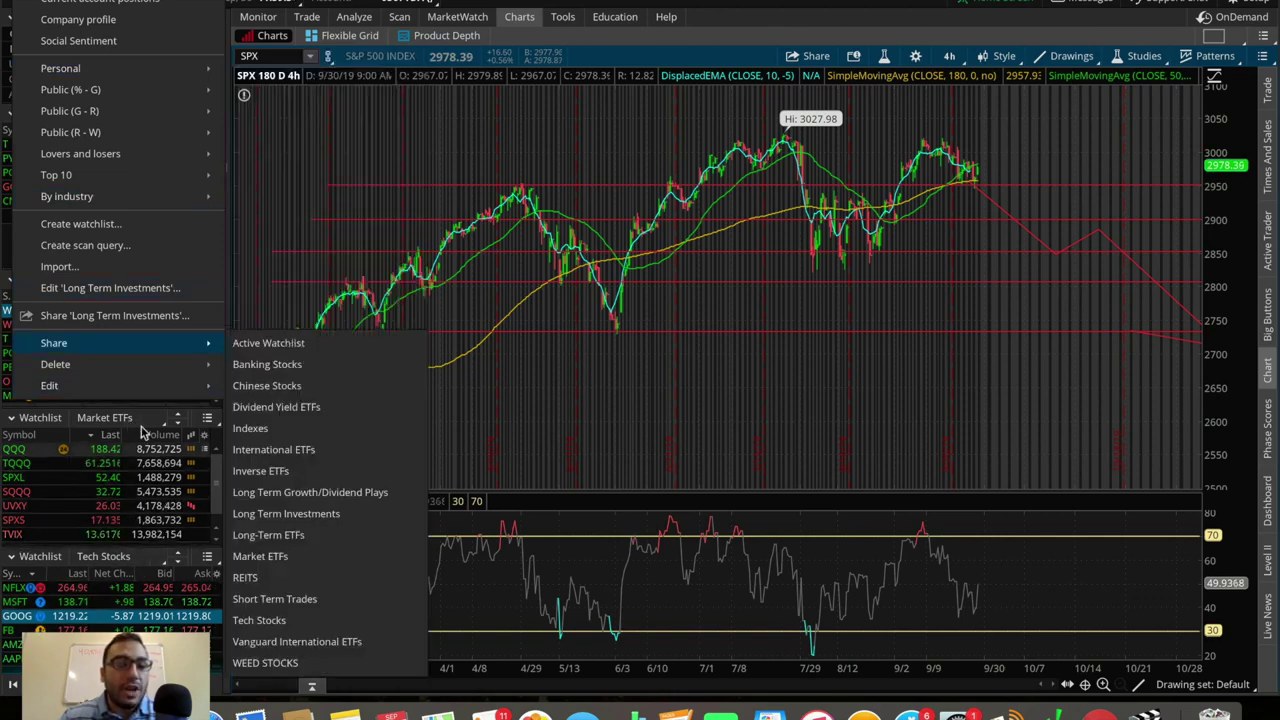
mouse_move(140, 195)
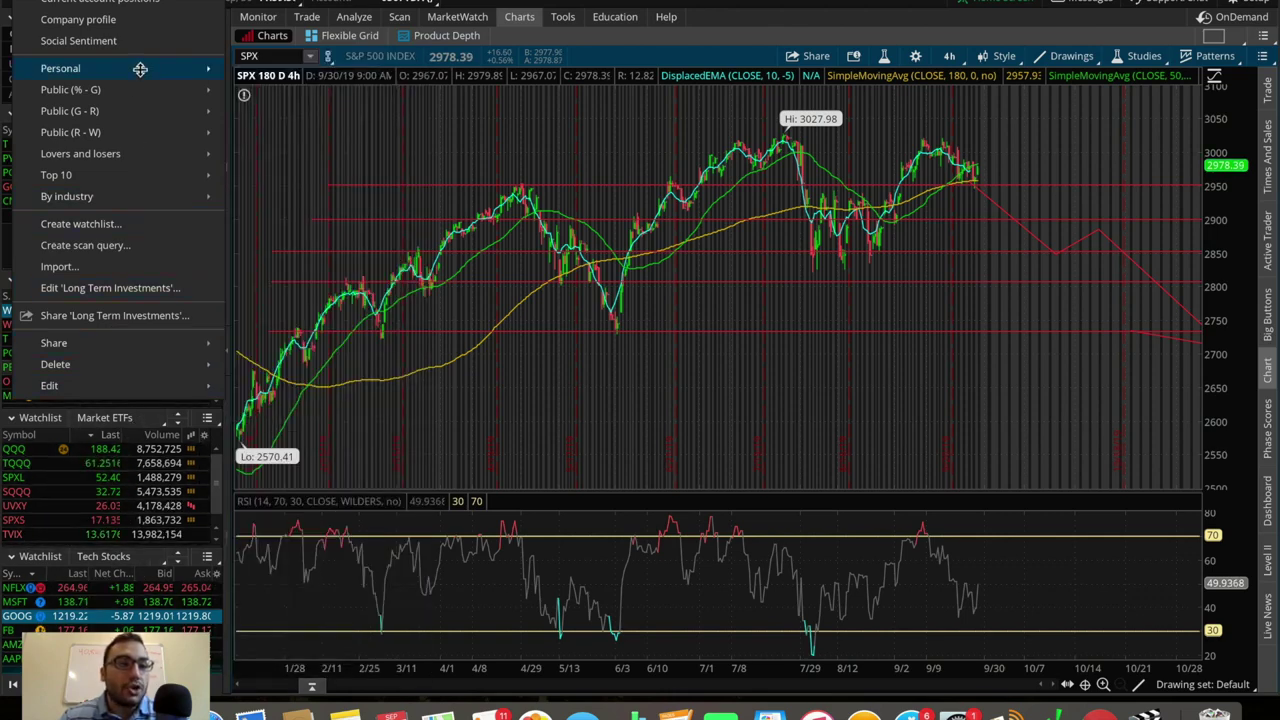
mouse_move(176, 69)
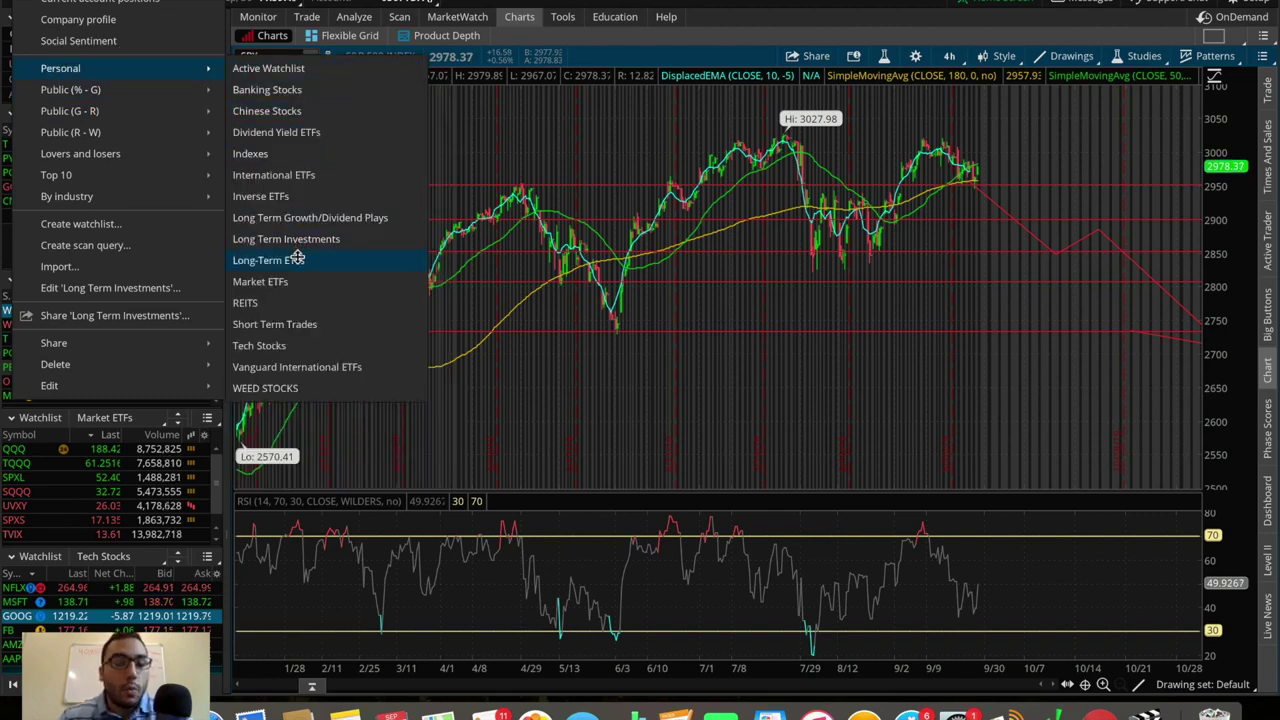
left_click(289, 387)
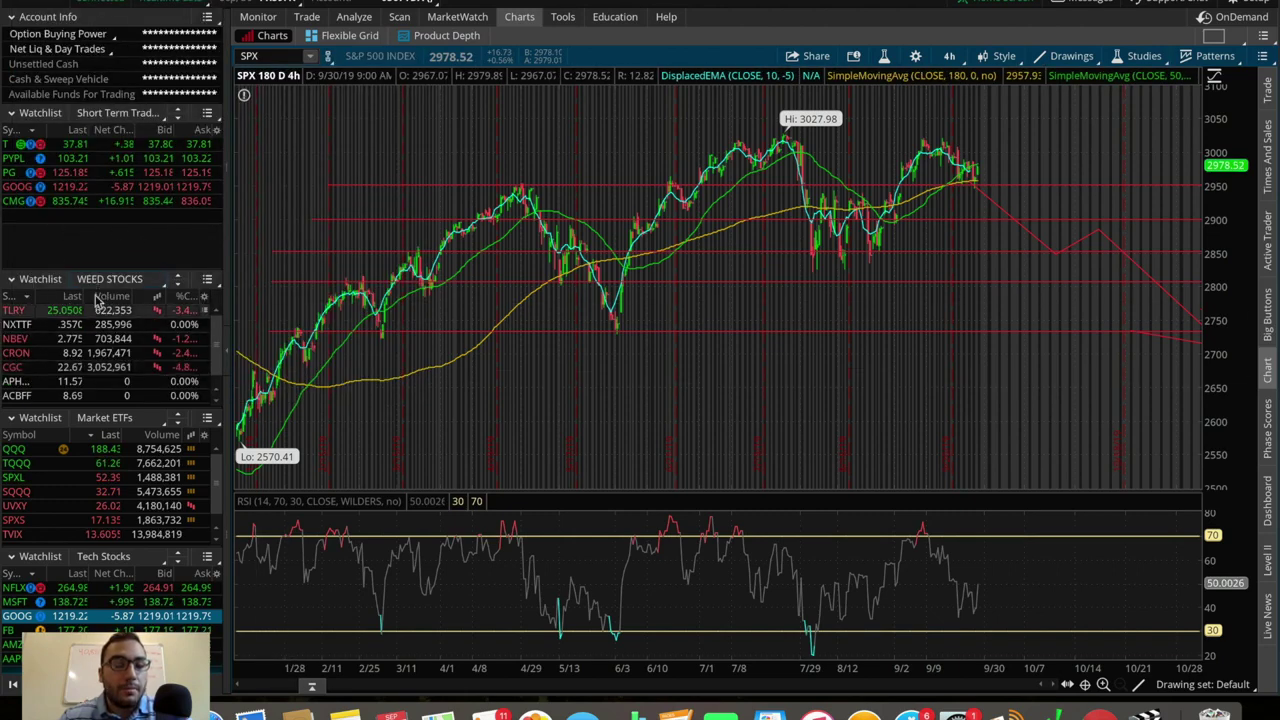
left_click(104, 418)
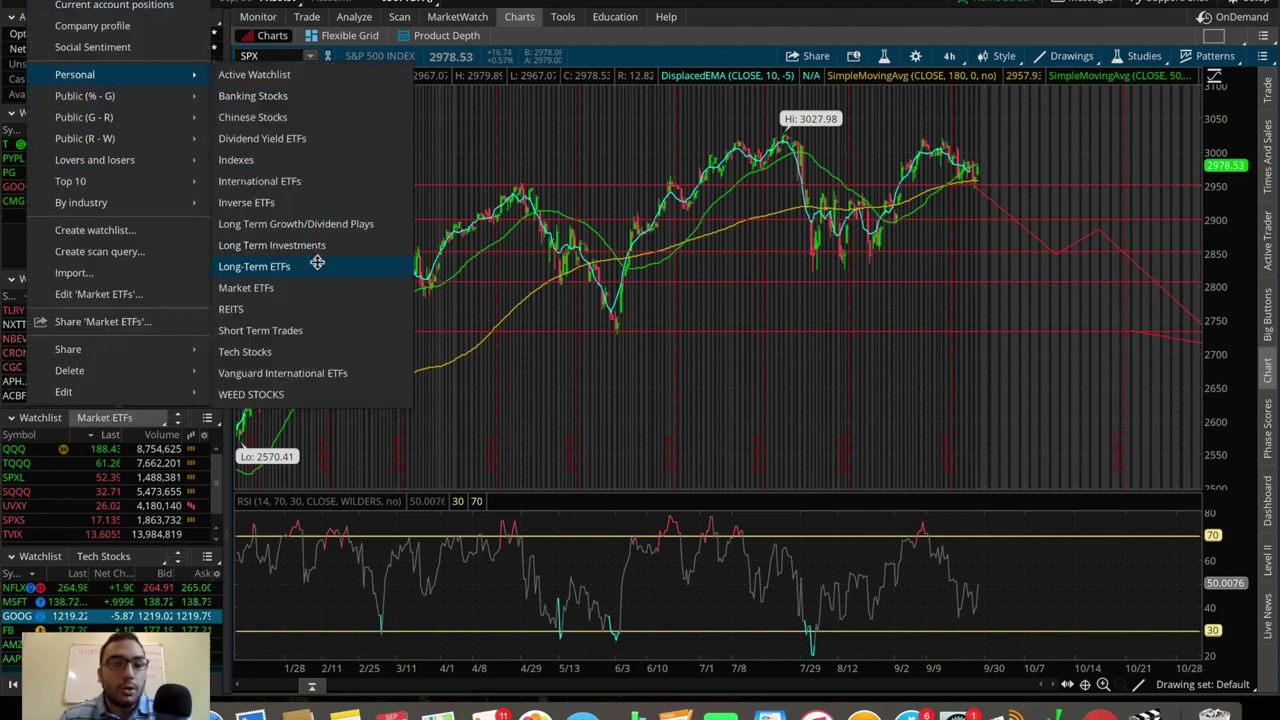
left_click(260, 266)
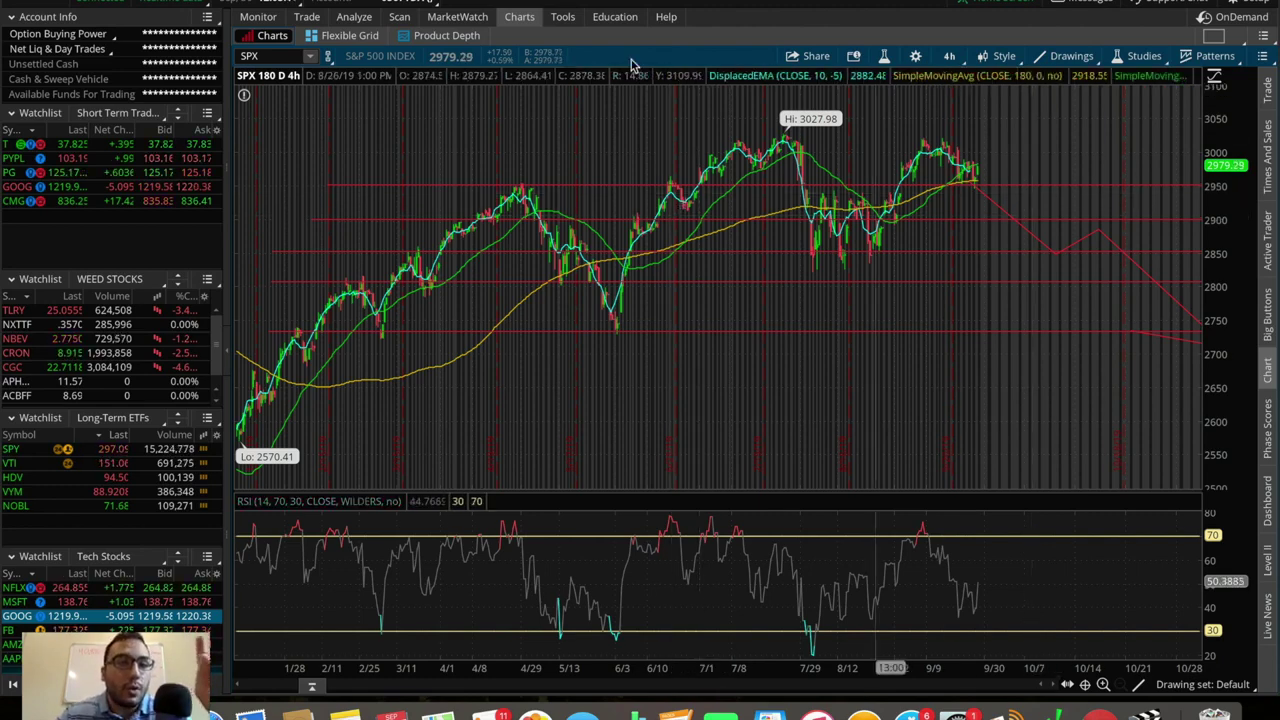
Run the Stock Hacker scan with the existing Last, Volume and Beta filters and look through the results.
mouse_move(511, 28)
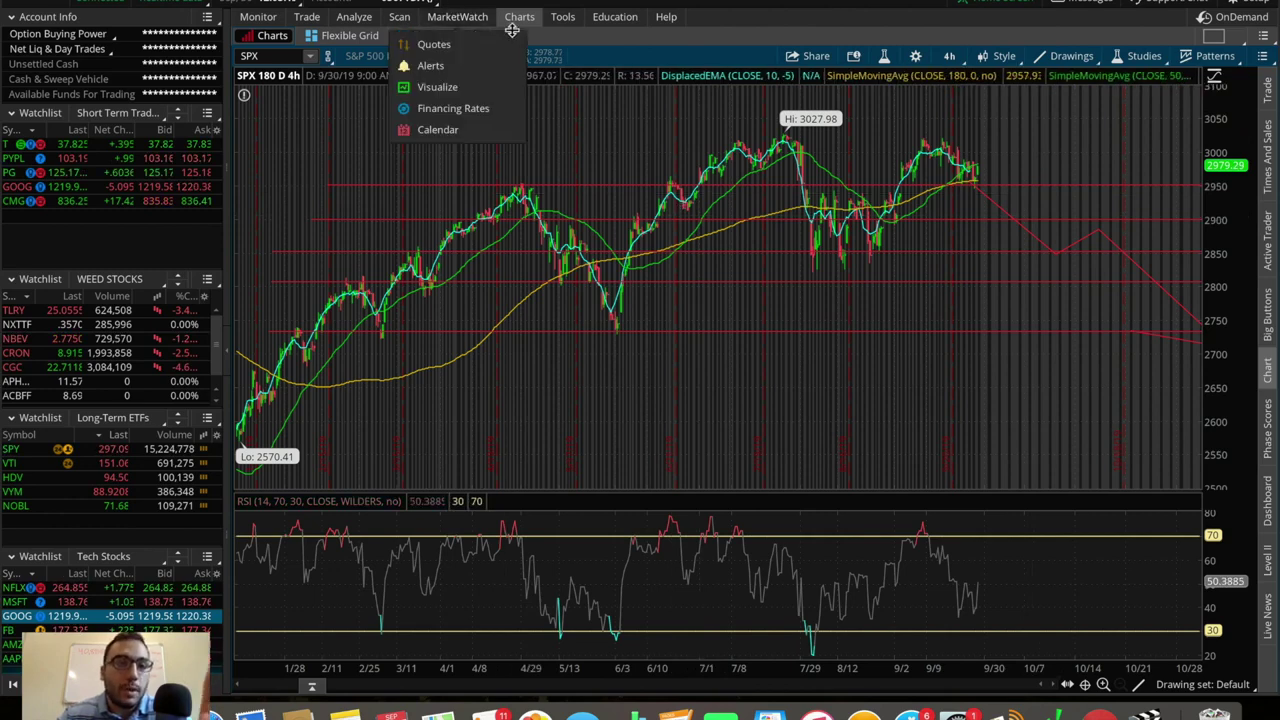
mouse_move(399, 17)
left_click(399, 17)
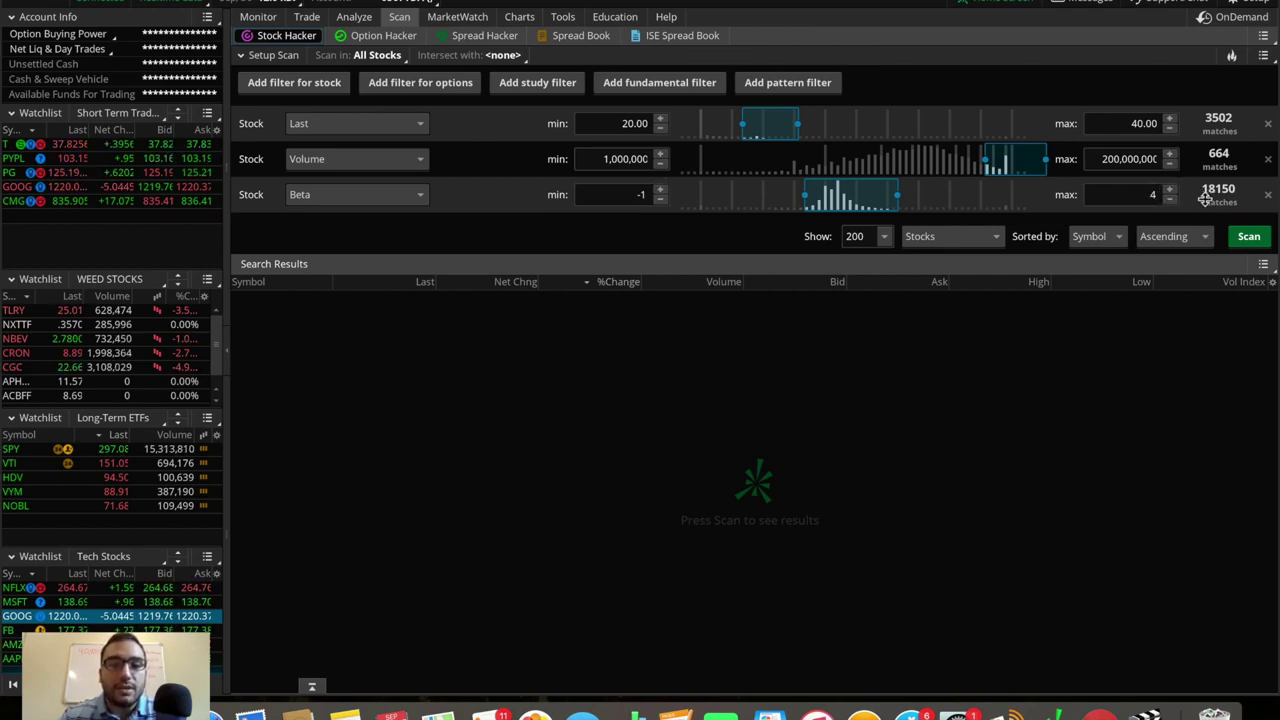
left_click(1248, 236)
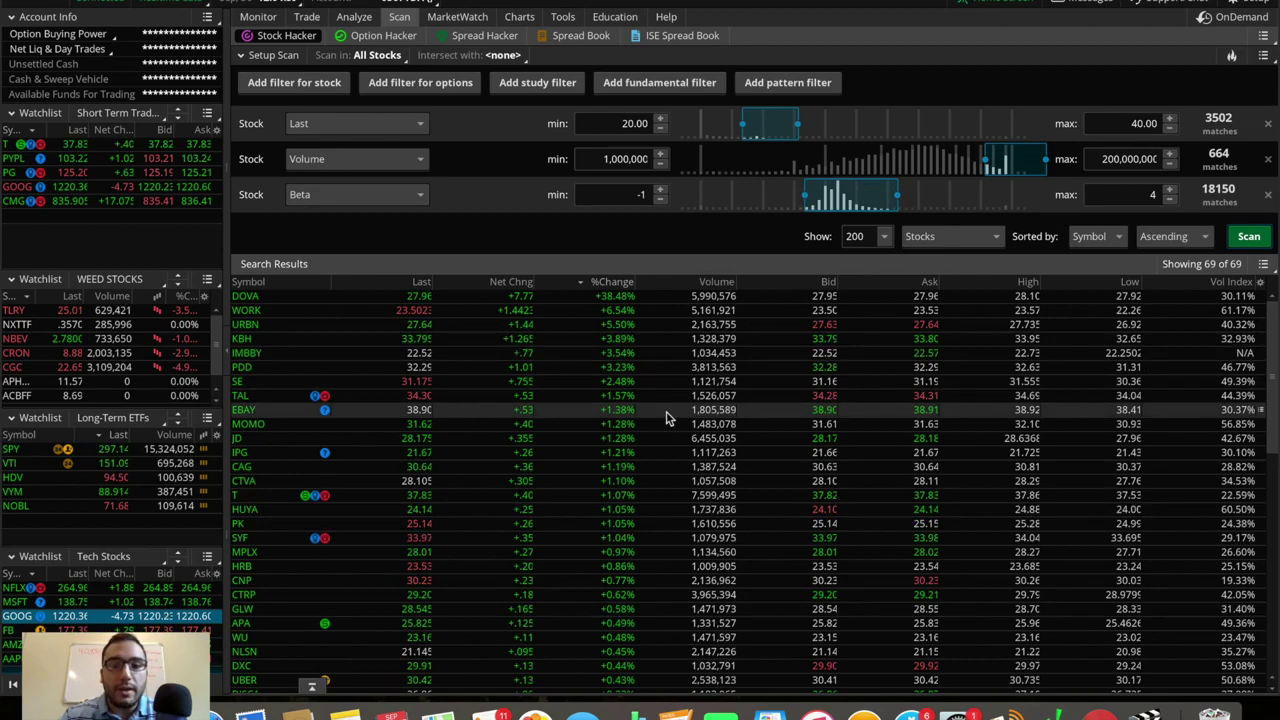
scroll(668, 418, "down", 10)
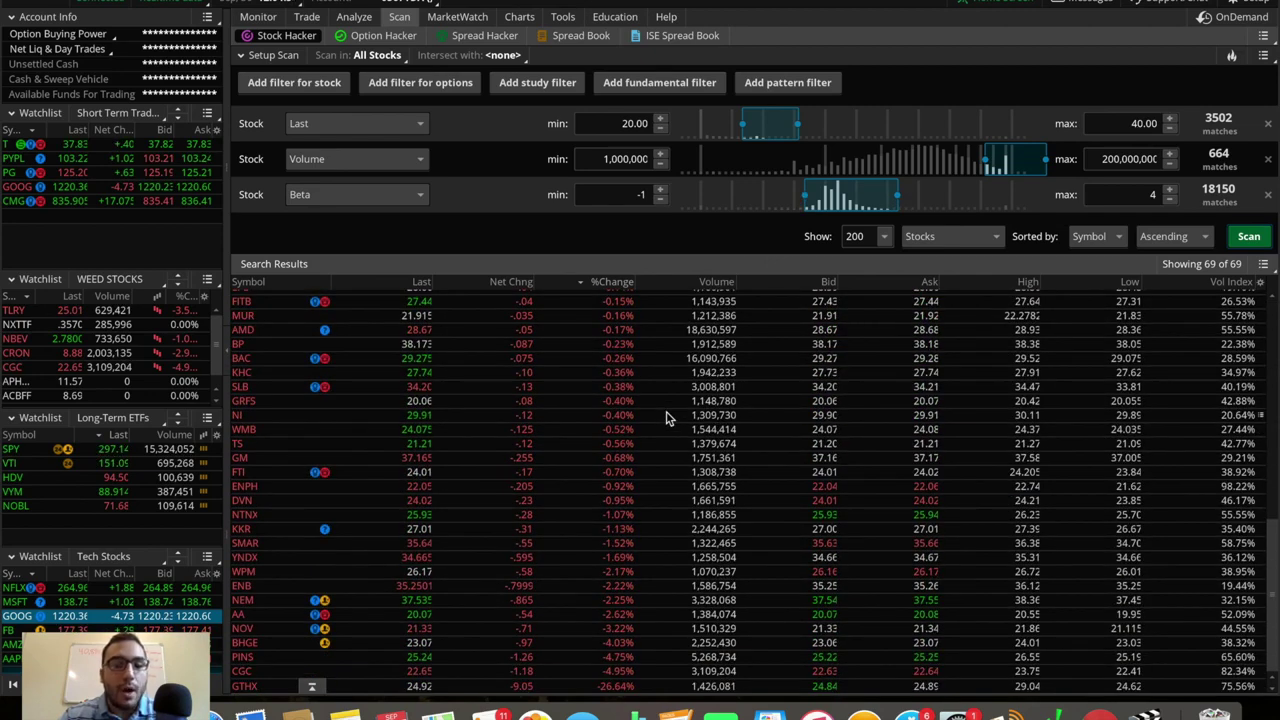
scroll(668, 418, "up", 10)
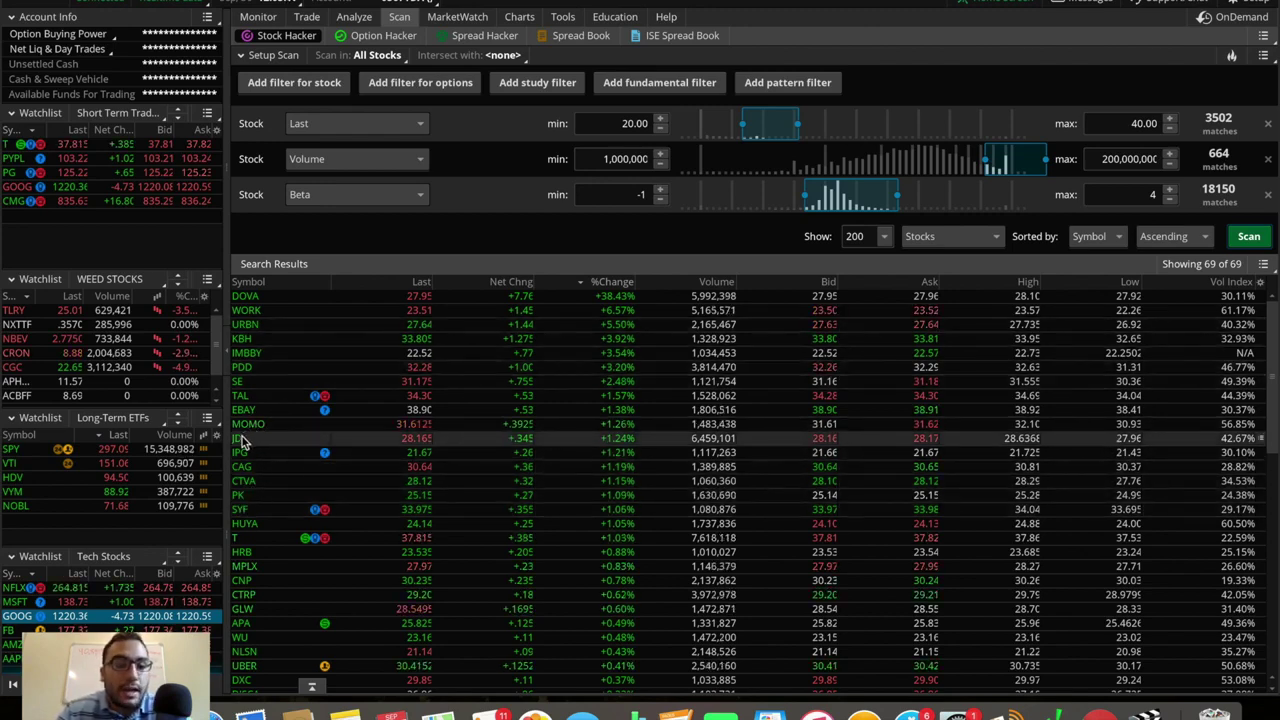
Load the chart for the symbol JD from the scan results.
left_click(519, 16)
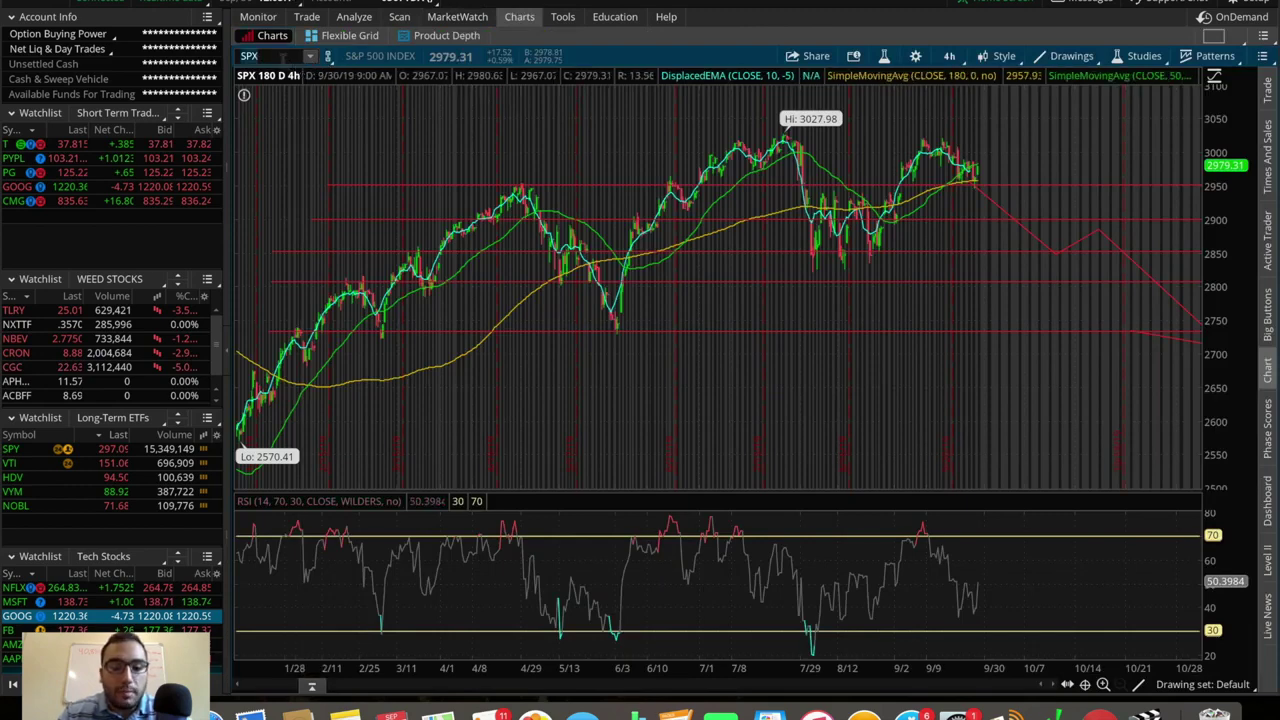
left_click(283, 57)
type("JD")
key("Return")
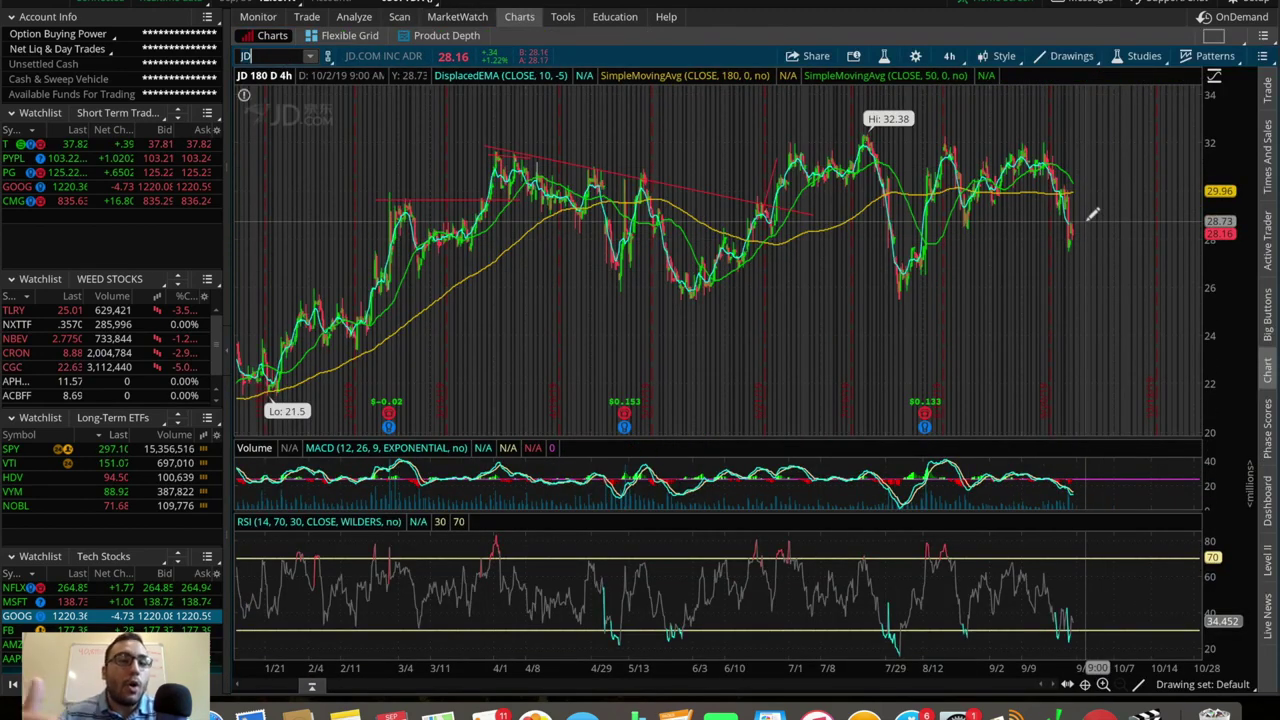
Return to the stock scan, change the Beta filter to EPS and browse the other available filter criteria.
left_click(399, 17)
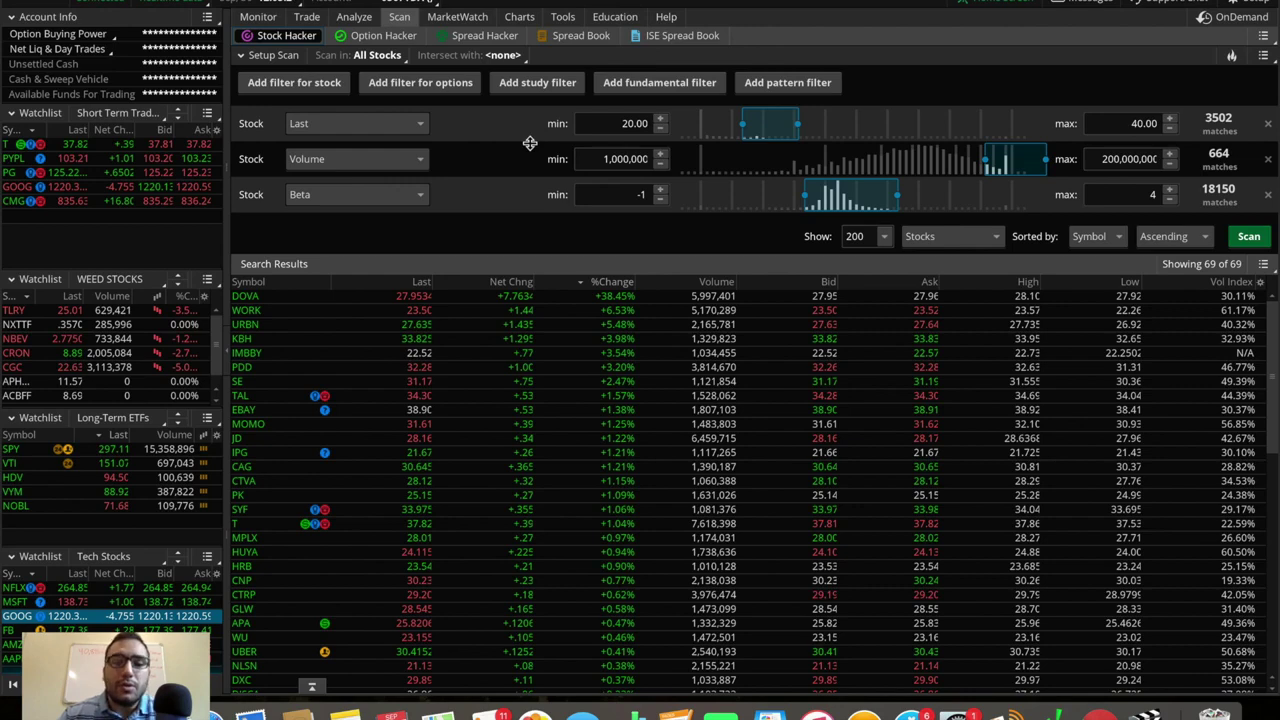
left_click(328, 194)
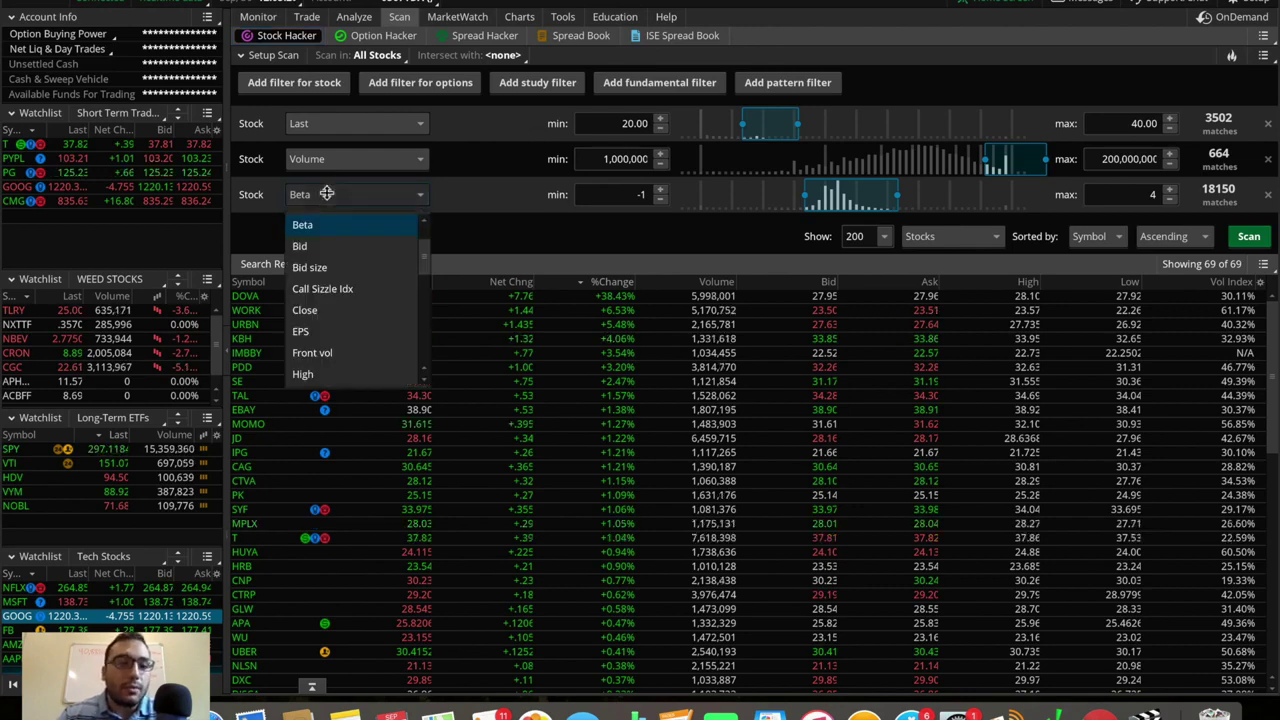
left_click(334, 329)
left_click(349, 194)
scroll(352, 335, "down", 5)
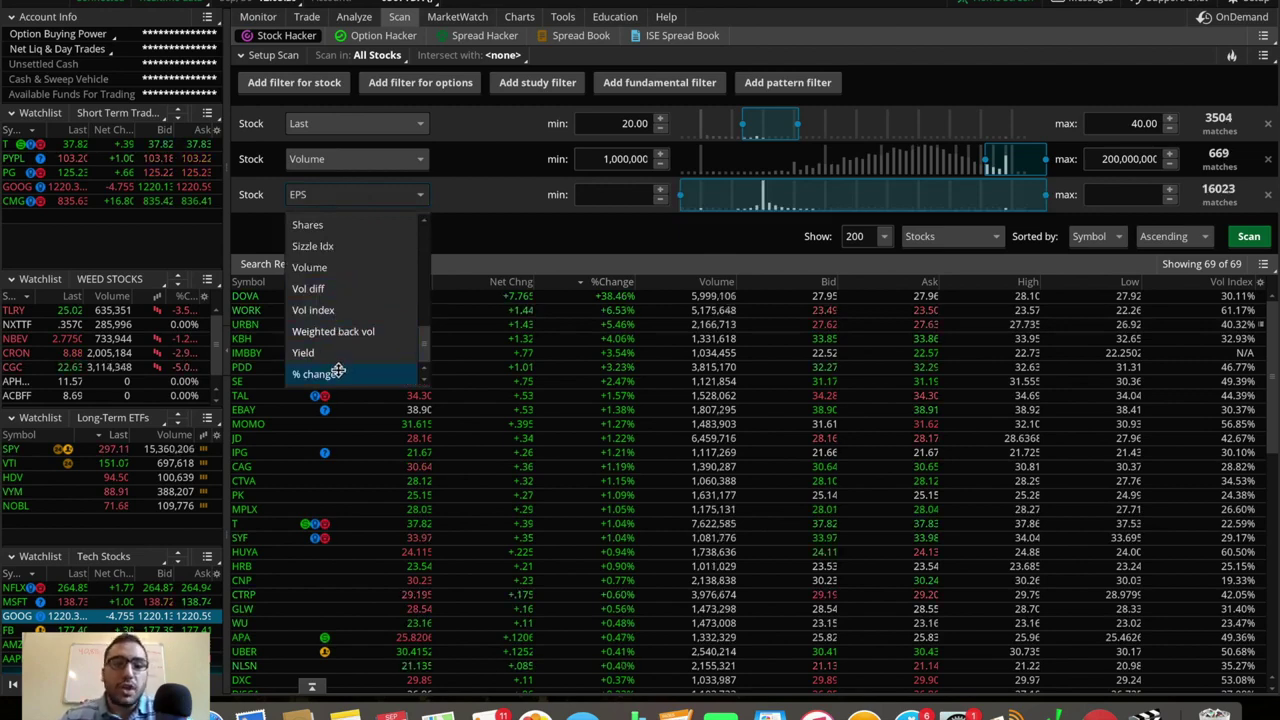
left_click(393, 194)
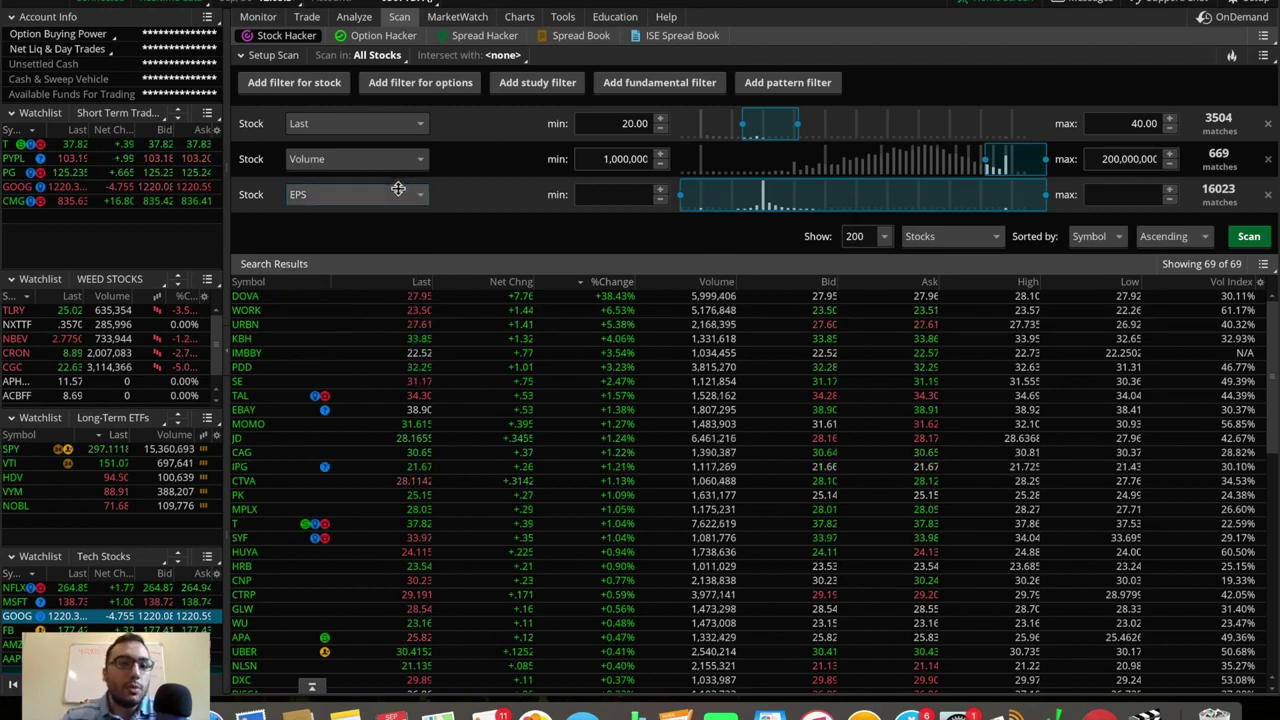
Set the third scan filter to Beta with a minimum of -1 and a maximum of 4.
left_click(393, 194)
scroll(364, 285, "up", 5)
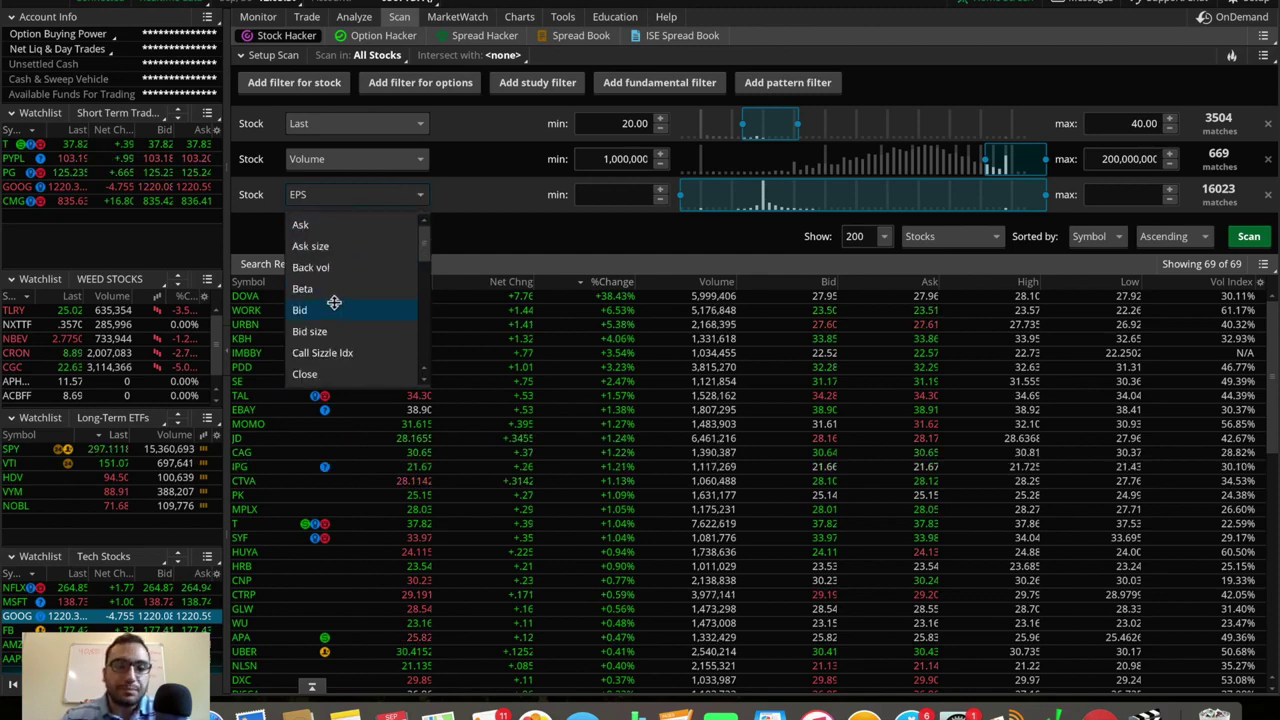
left_click(306, 289)
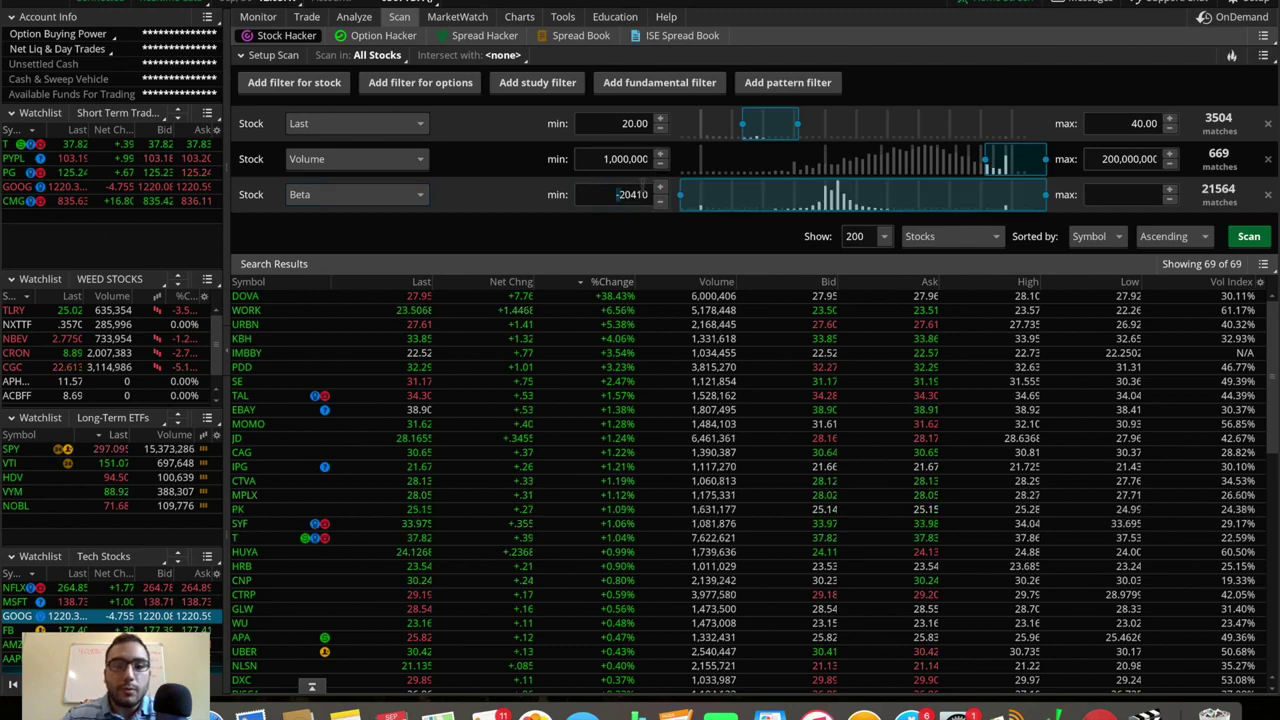
key("BackSpace")
type("-1")
left_click(1138, 194)
double_click(1138, 194)
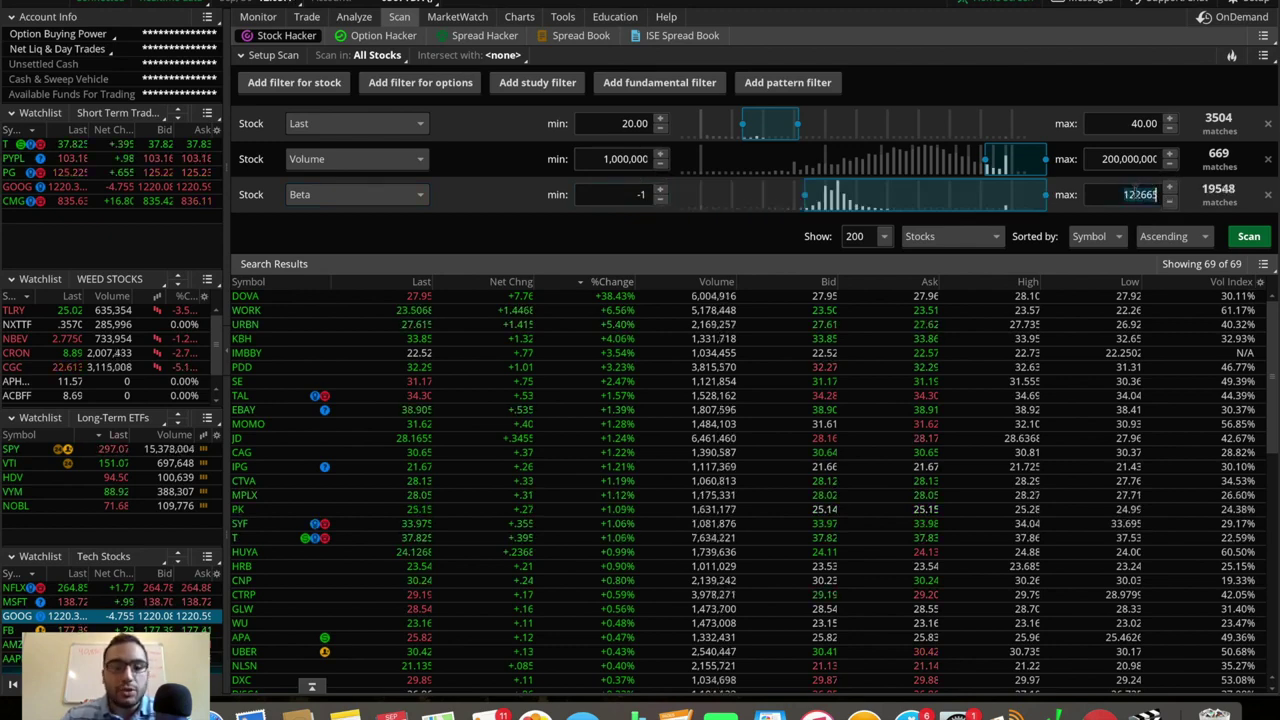
type("4")
key("Return")
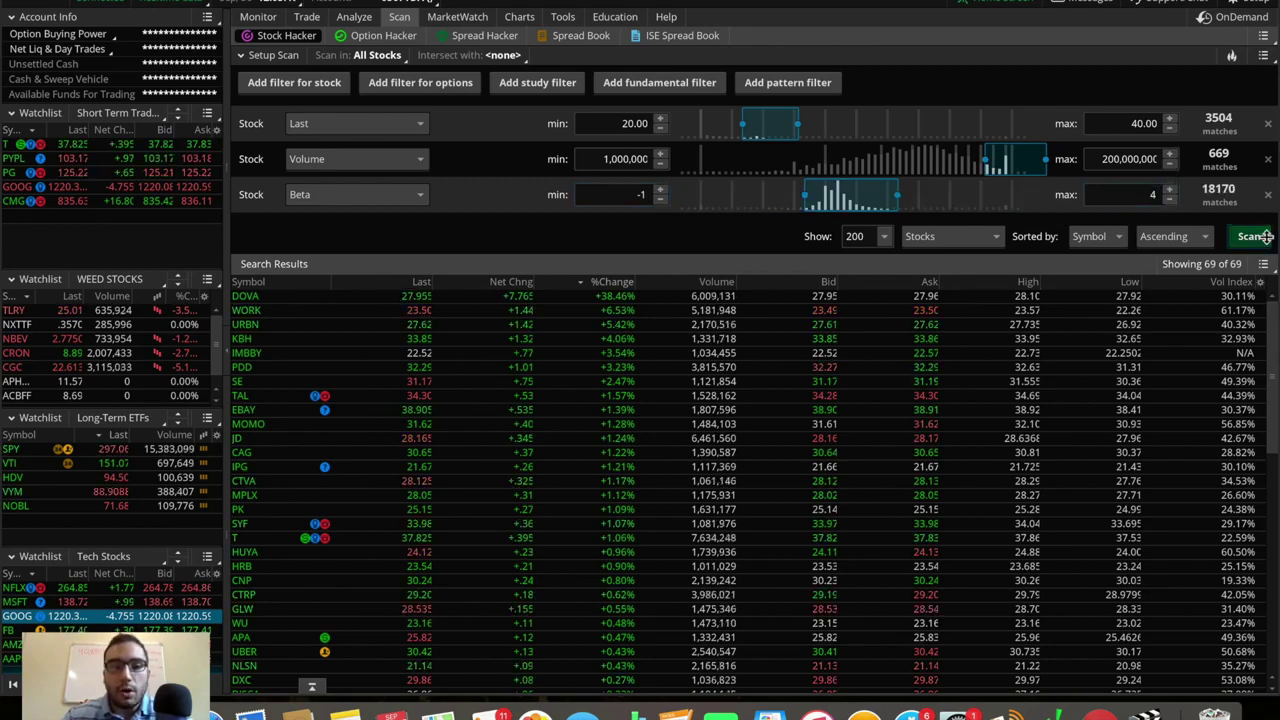
Sort the scan results by %Change in ascending and descending order, and also by Volume.
left_click(622, 282)
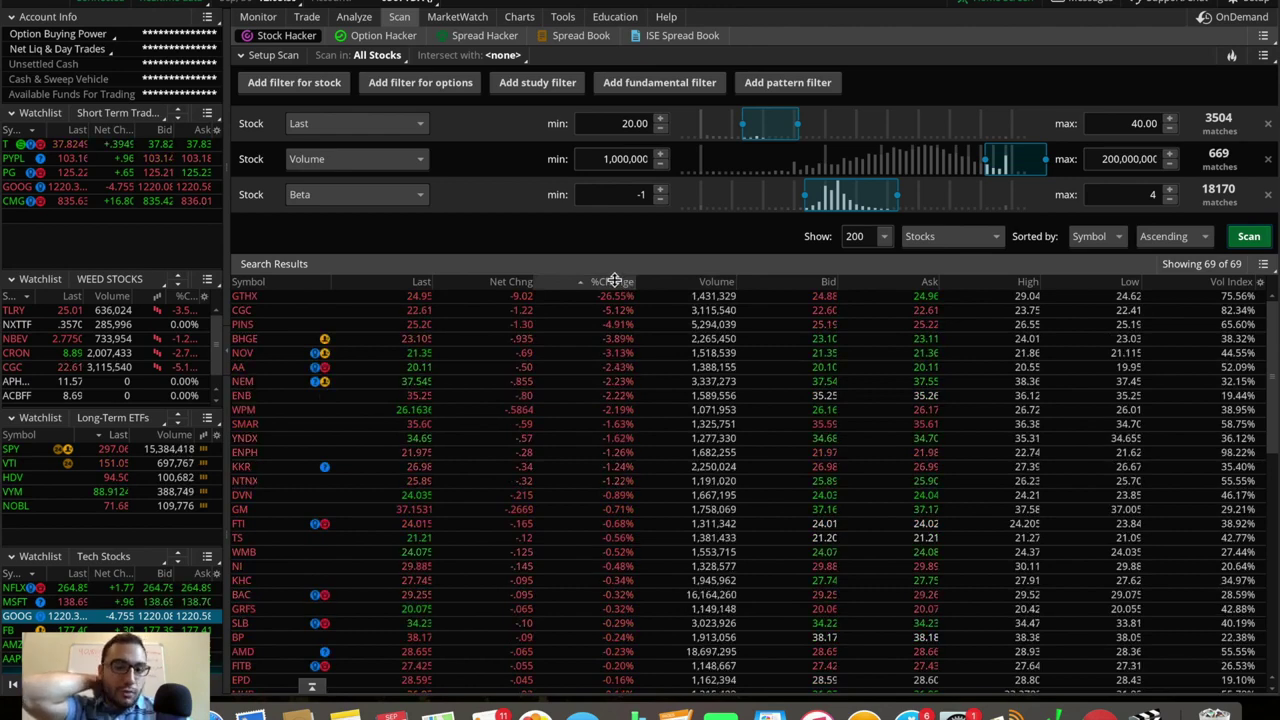
left_click(614, 281)
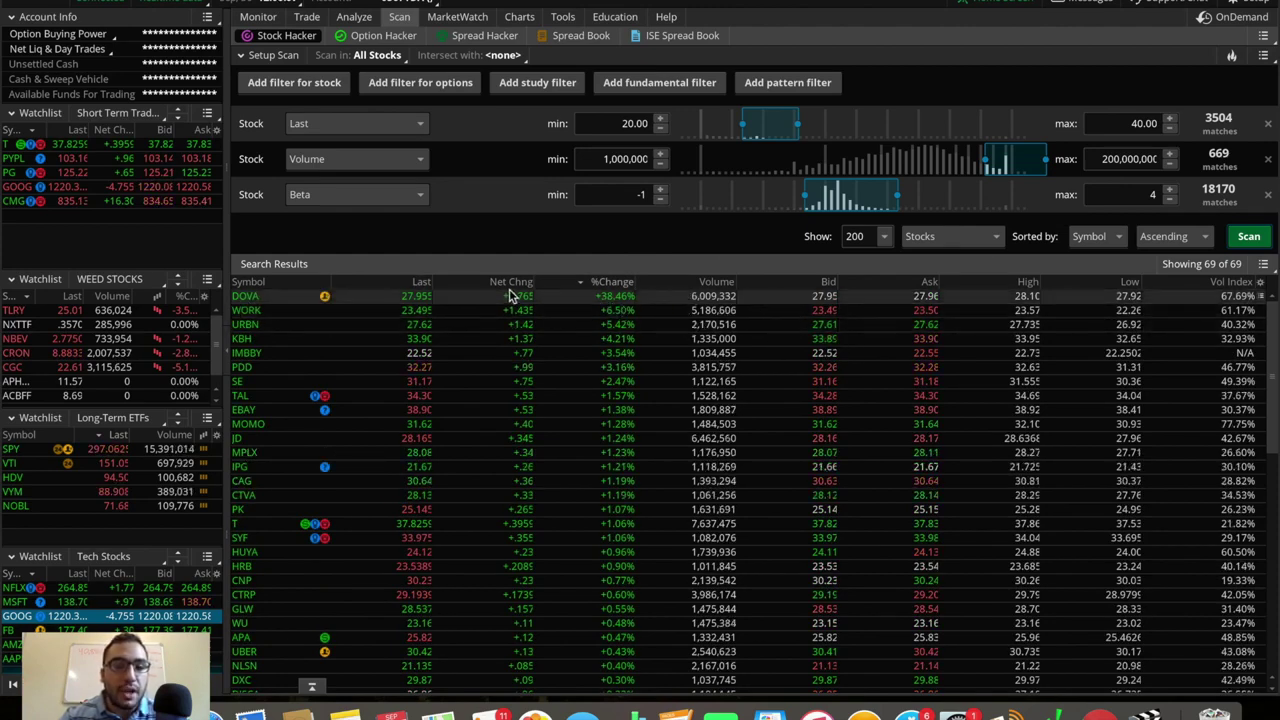
left_click(716, 283)
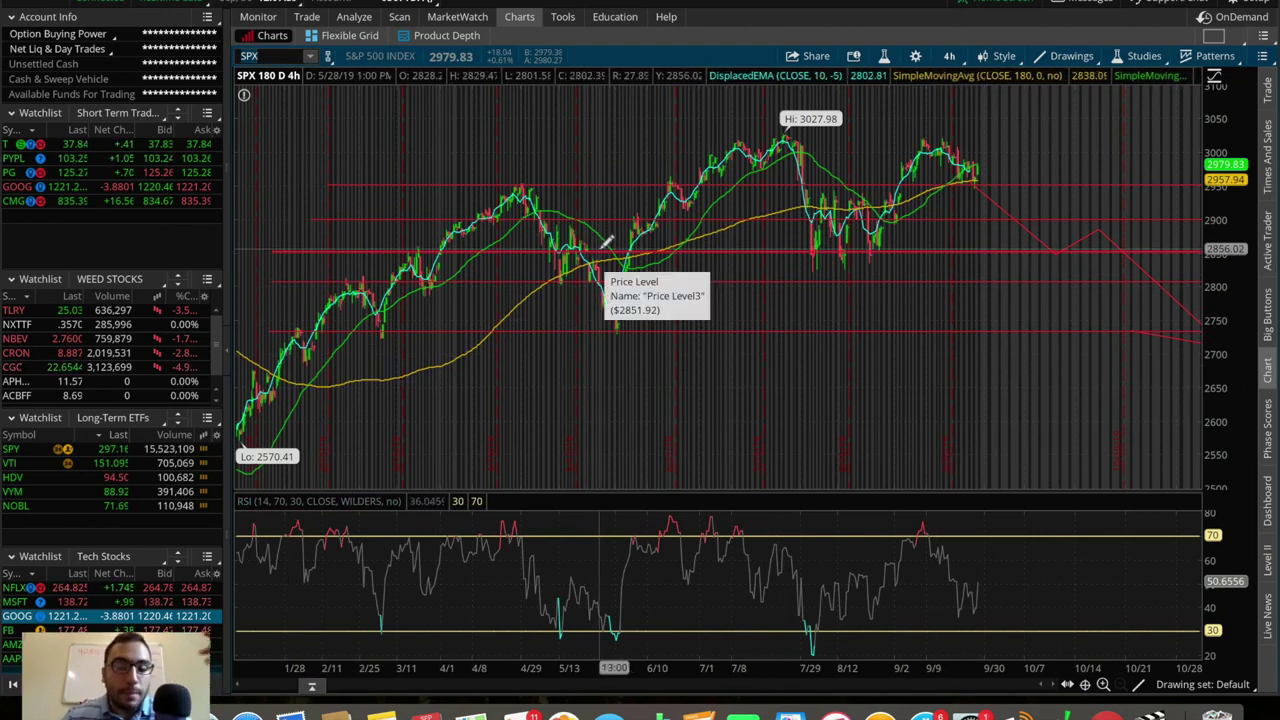
right_click(686, 384)
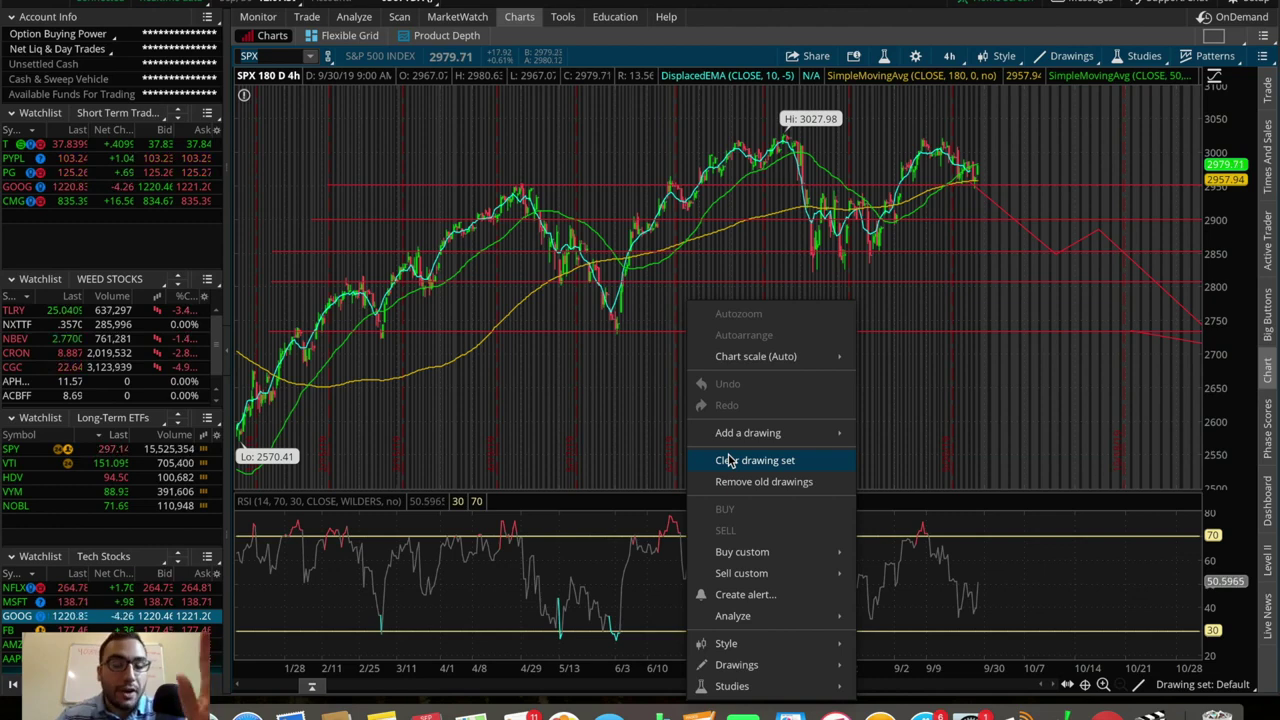
mouse_move(760, 432)
left_click(897, 380)
left_click(682, 380)
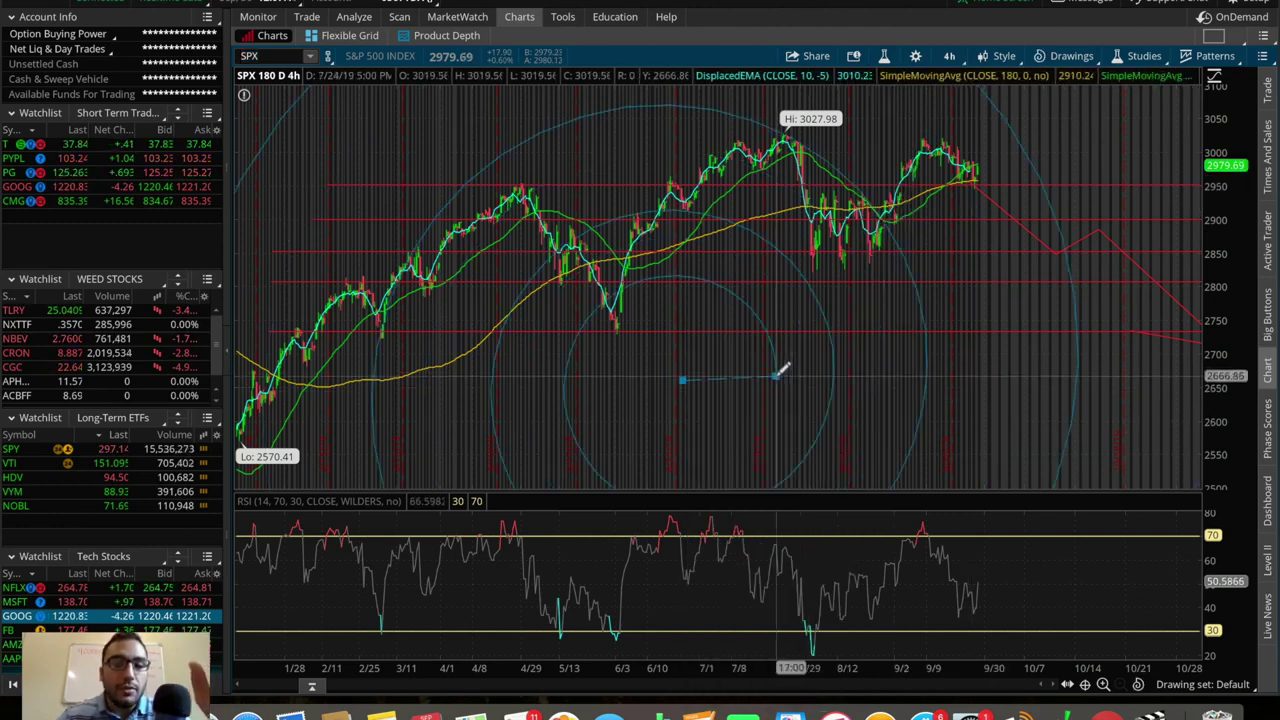
Select the trendline tool from the chart's drawing tools.
left_click(1064, 56)
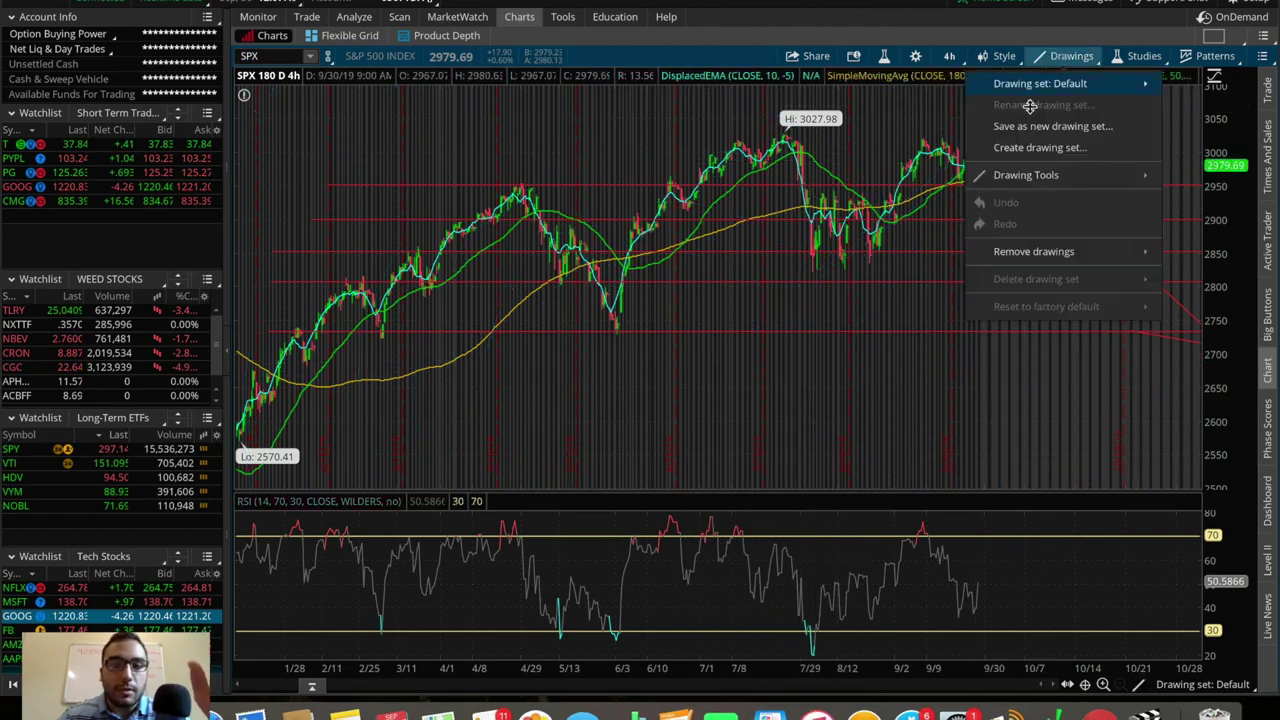
mouse_move(1140, 176)
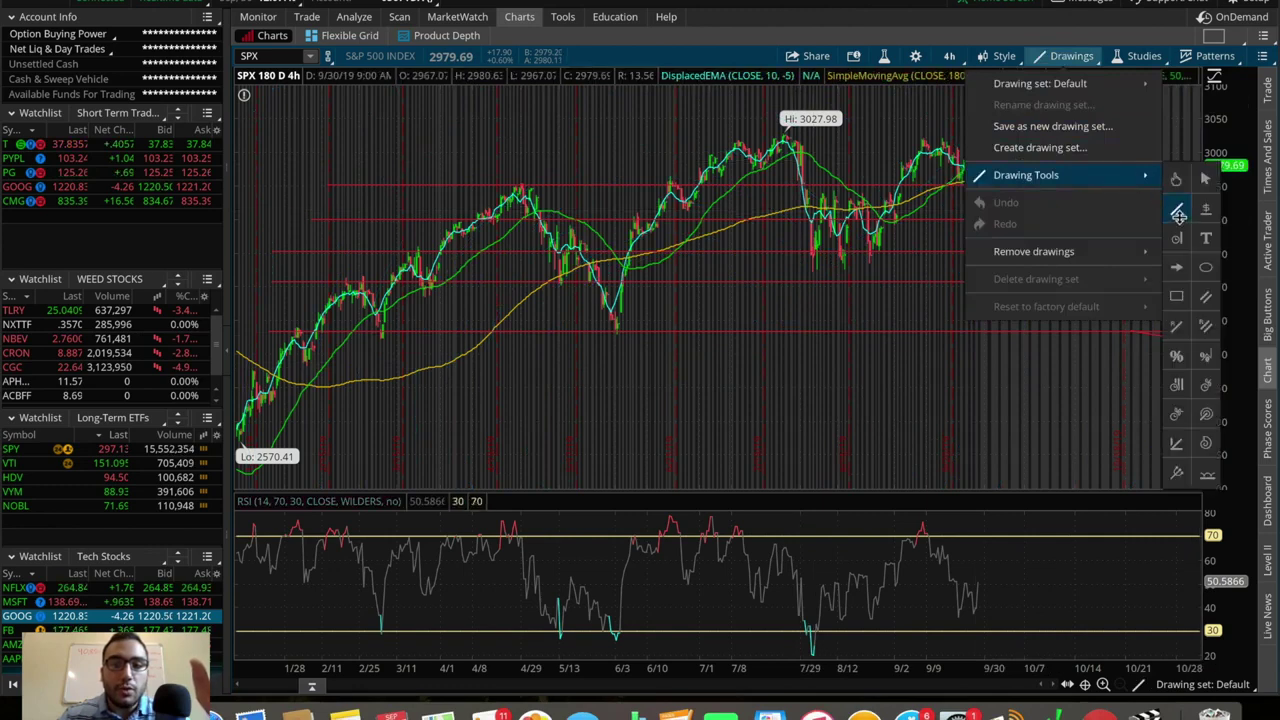
left_click(1186, 210)
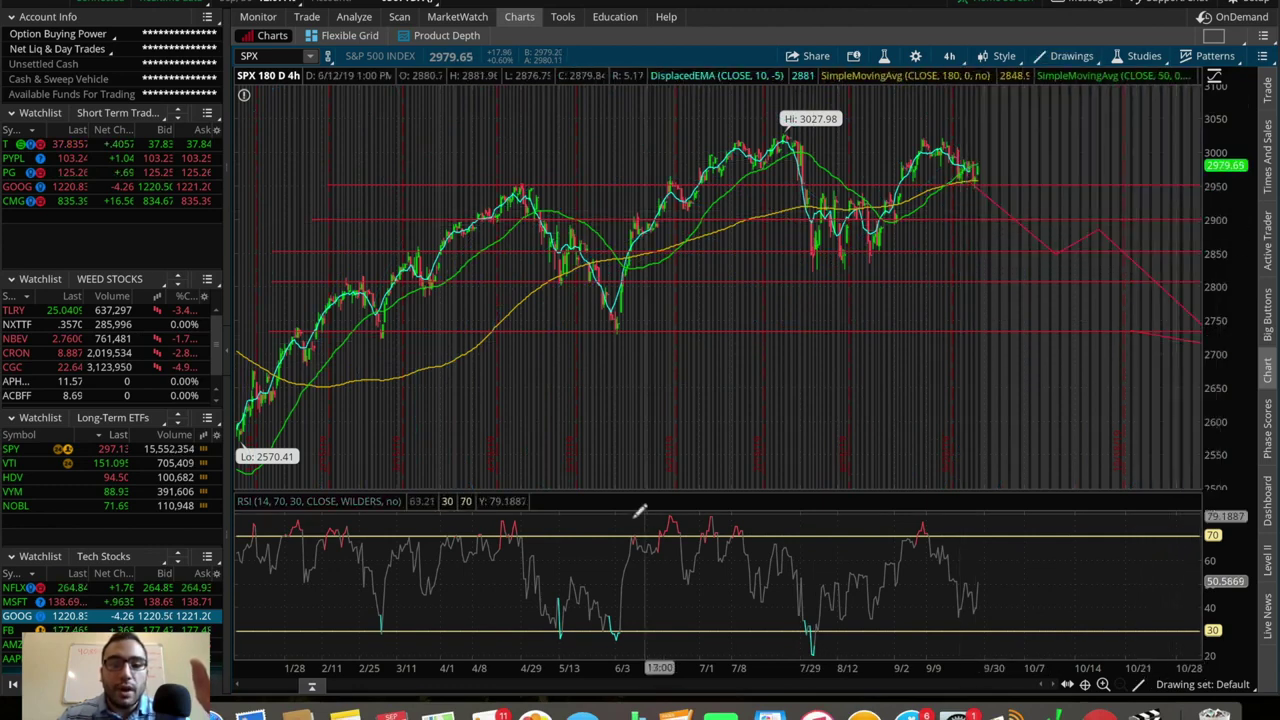
Clear the Default drawing set to remove all drawings from the SPX chart.
right_click(693, 366)
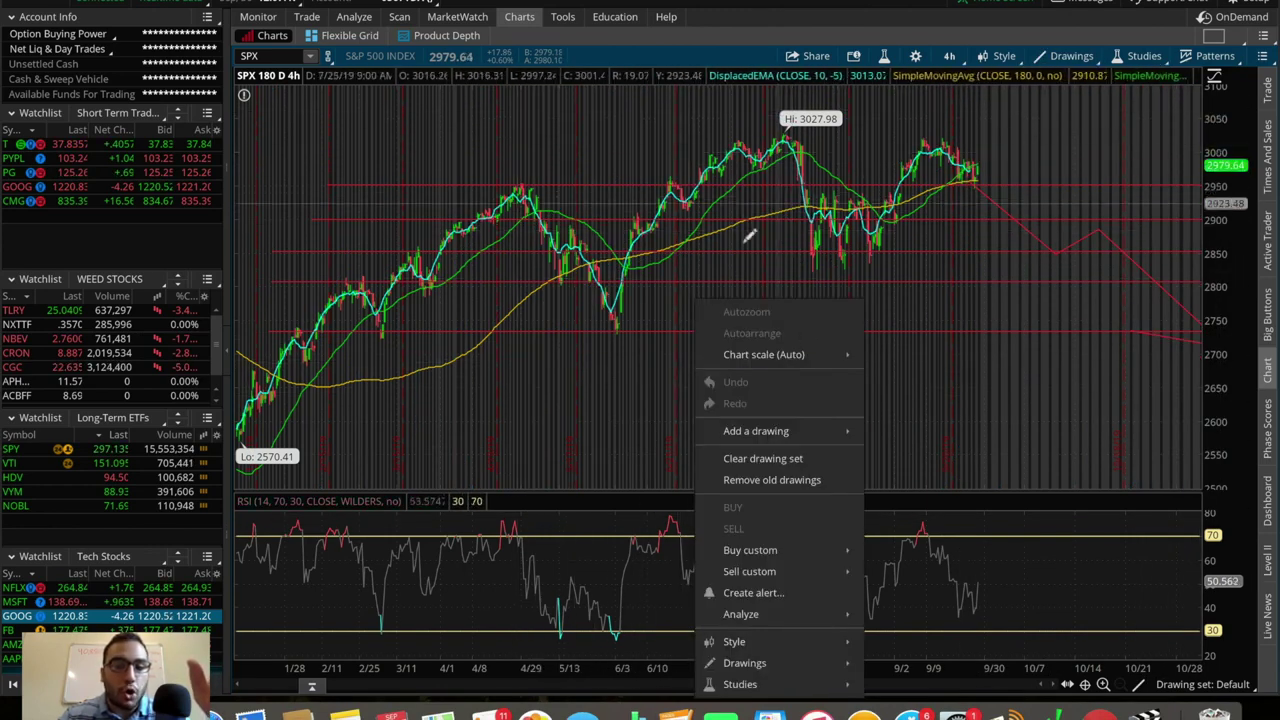
left_click(737, 463)
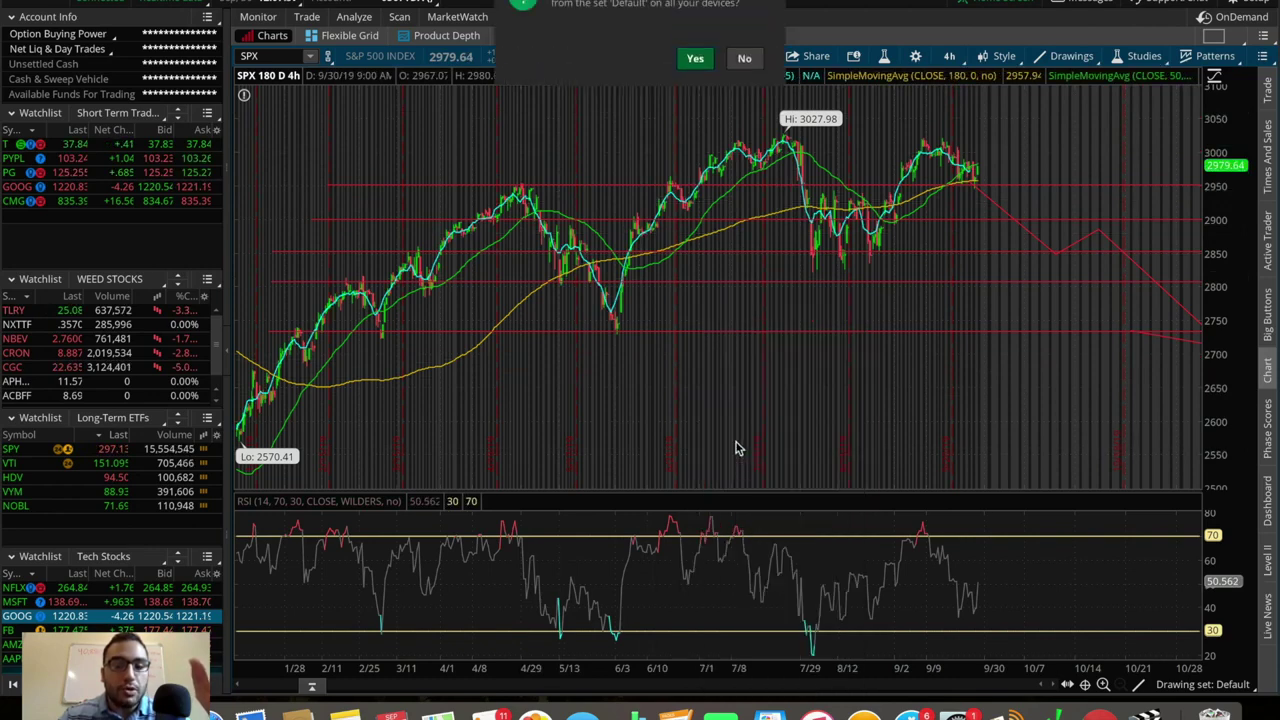
left_click(700, 73)
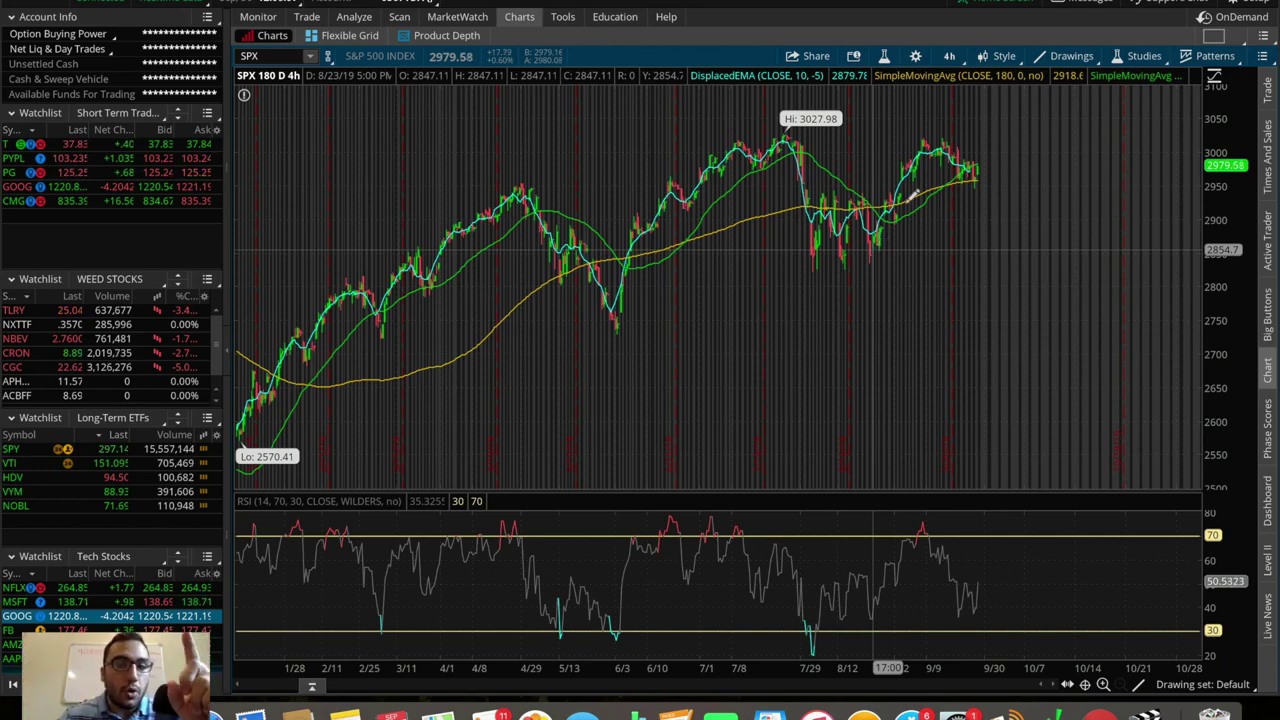
left_click(1068, 60)
mouse_move(1022, 176)
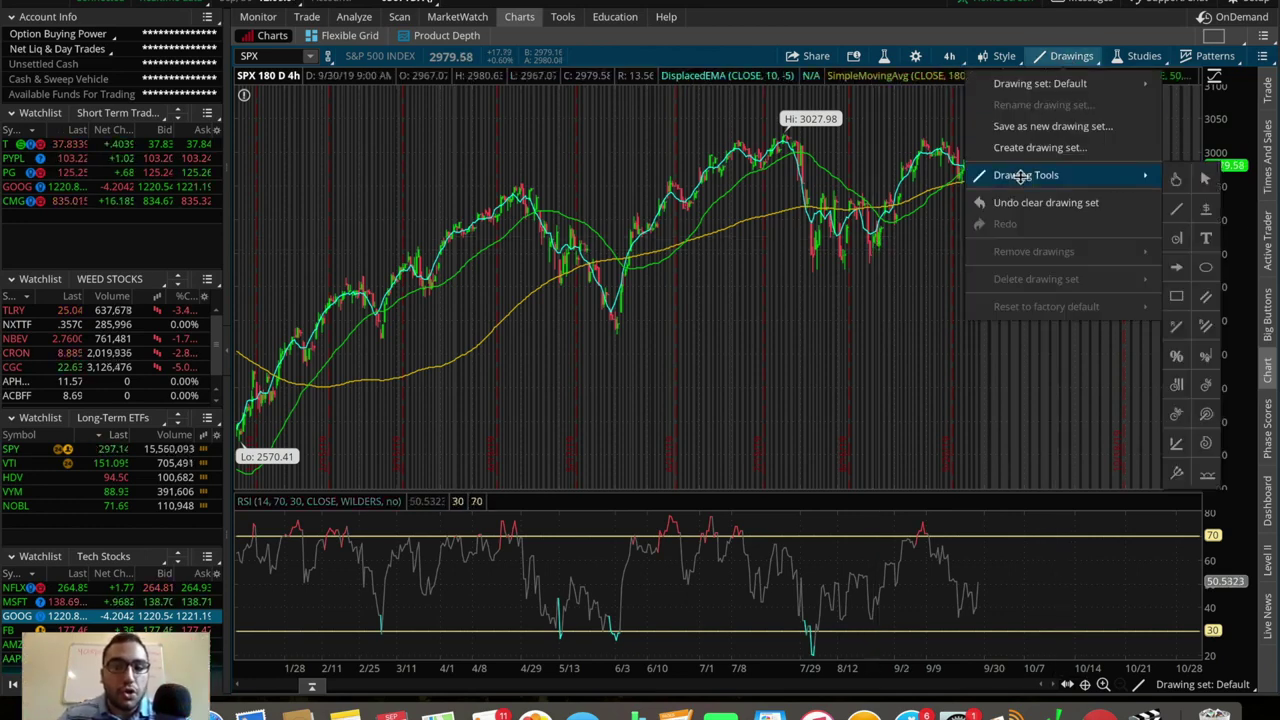
left_click(748, 344)
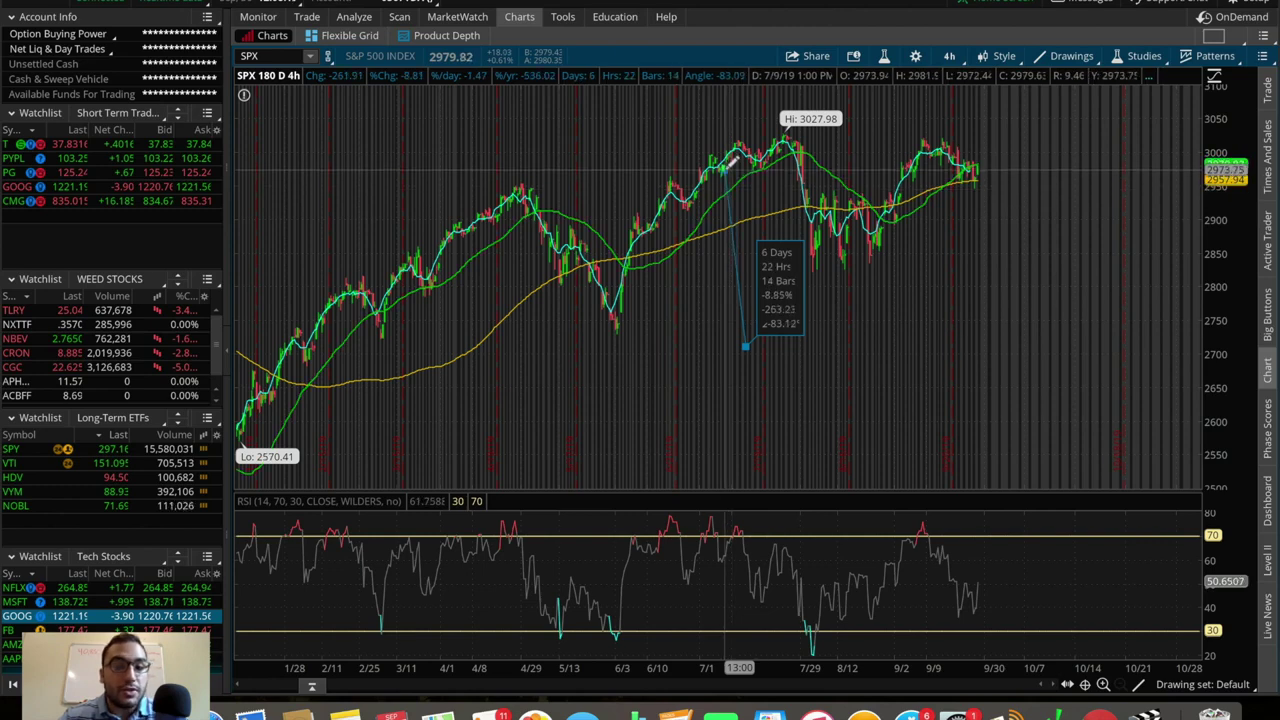
left_click(748, 344)
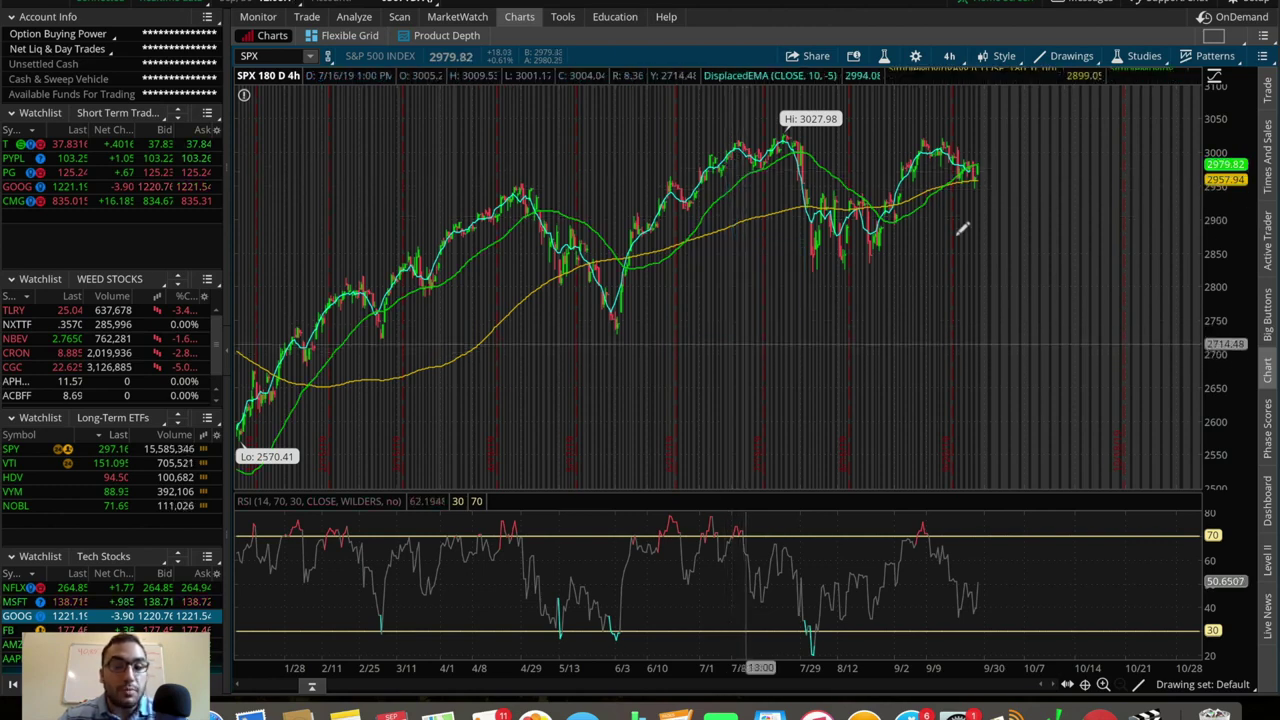
left_click(992, 172)
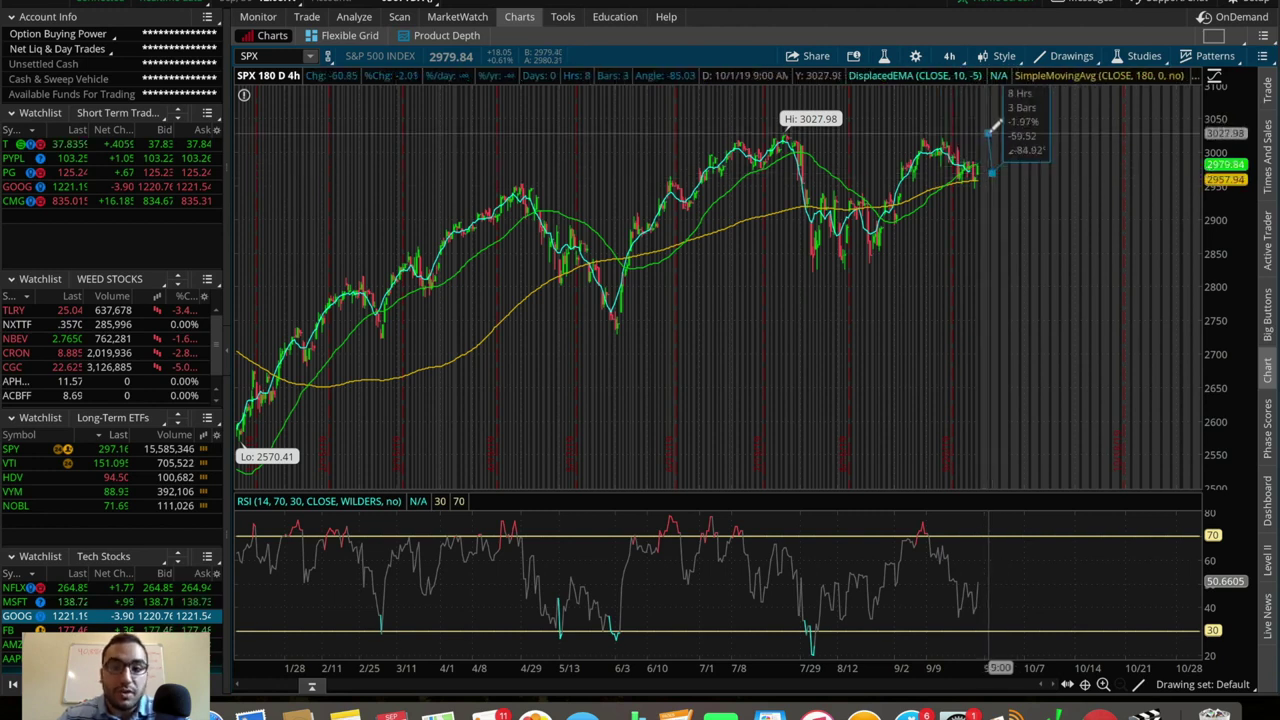
left_click(989, 149)
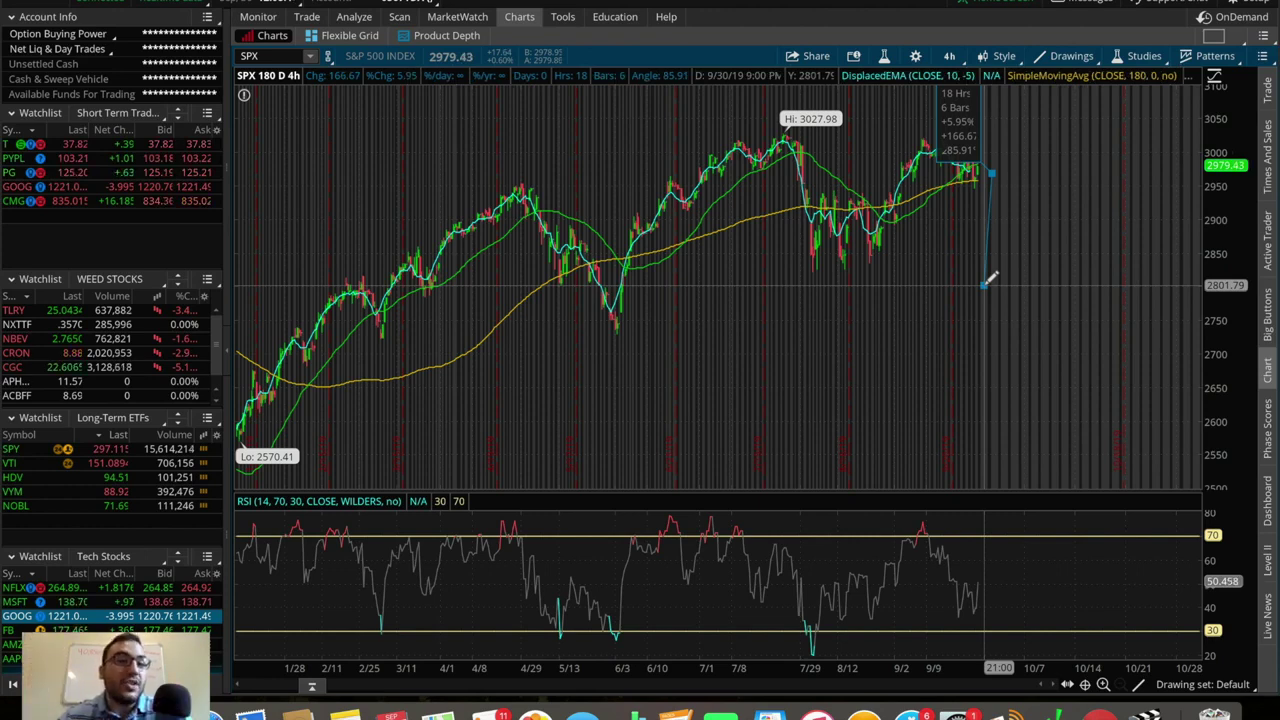
left_click(1000, 166)
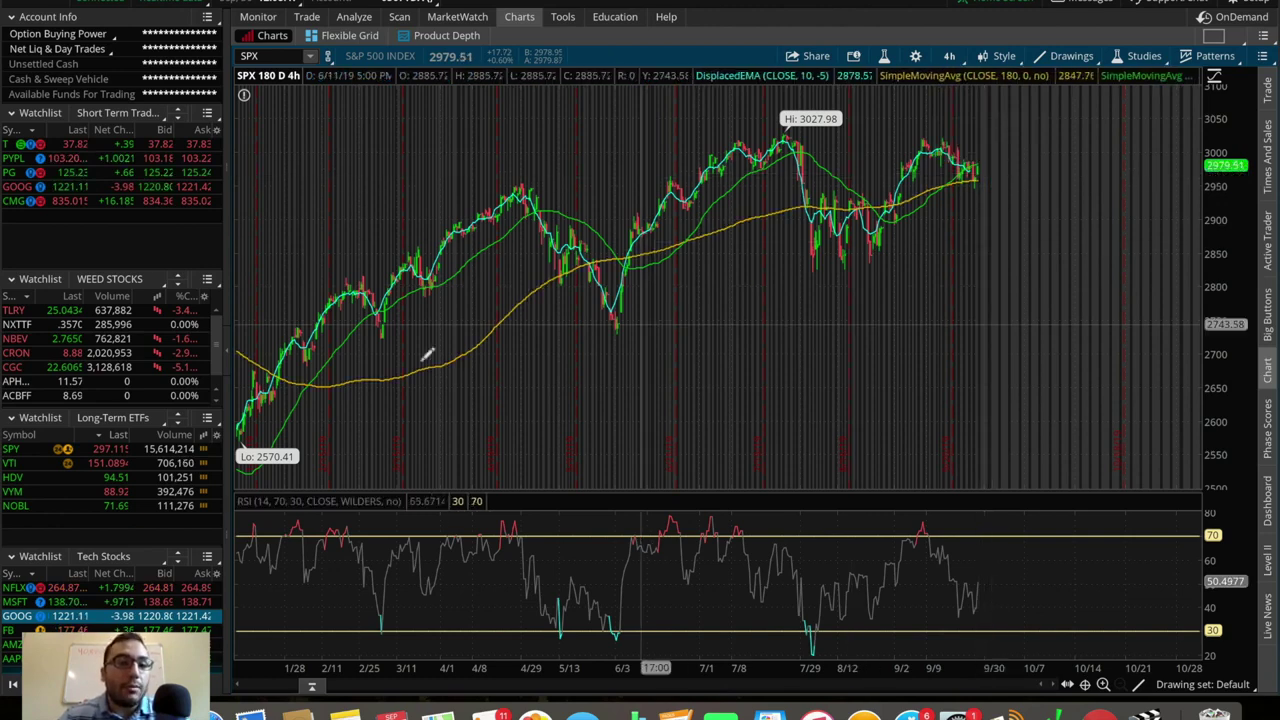
Draw a rising trendline from the early-June low to early October and a horizontal trendline at about 2955 on the SPX chart.
left_click(609, 333)
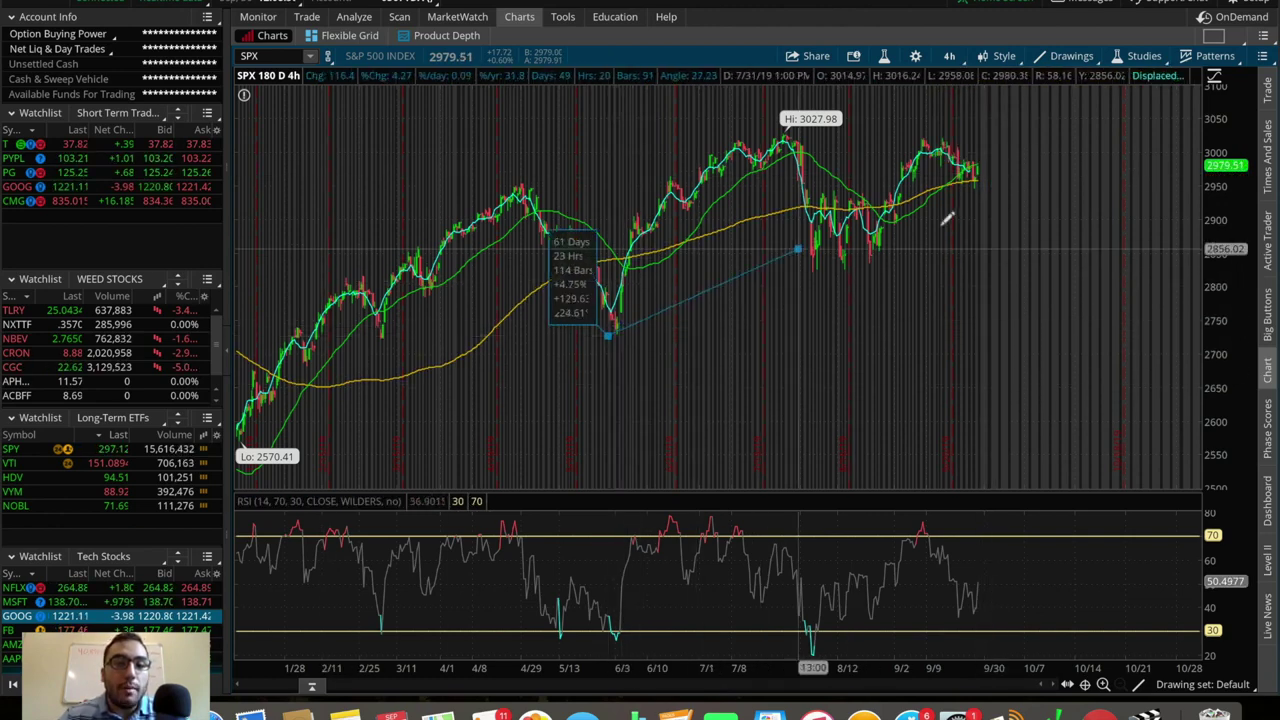
left_click(1030, 160)
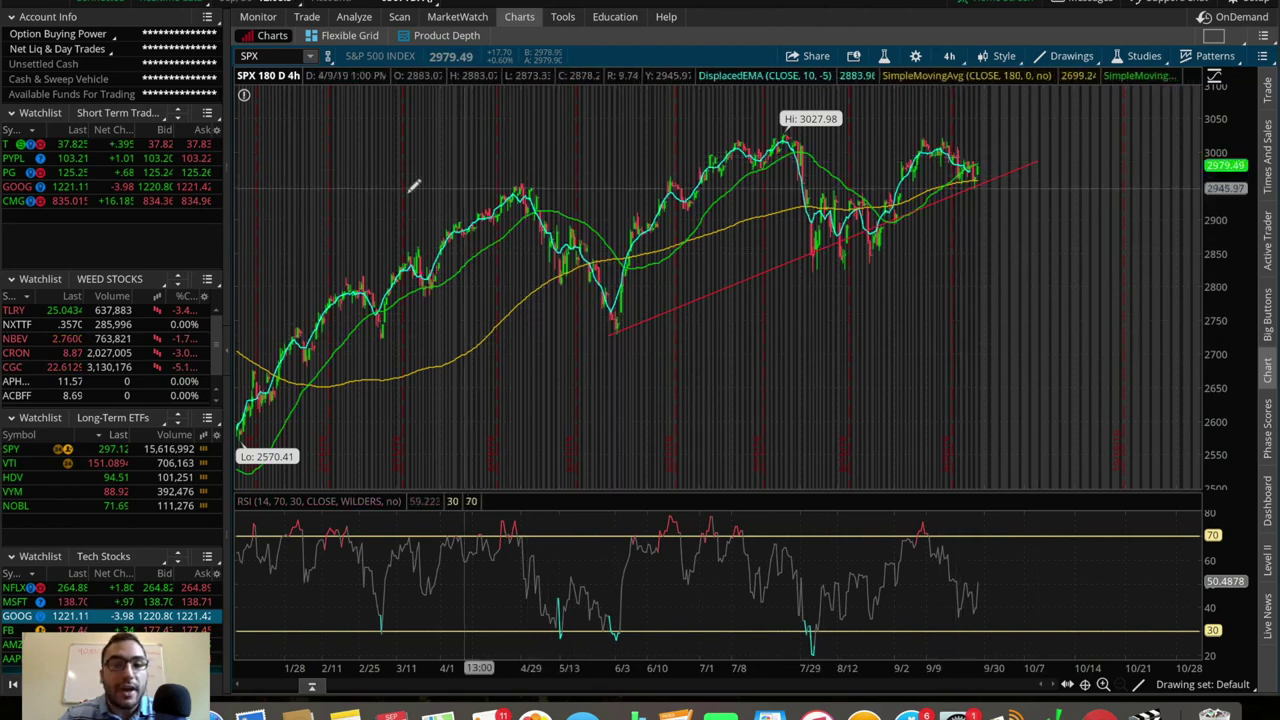
left_click(351, 181)
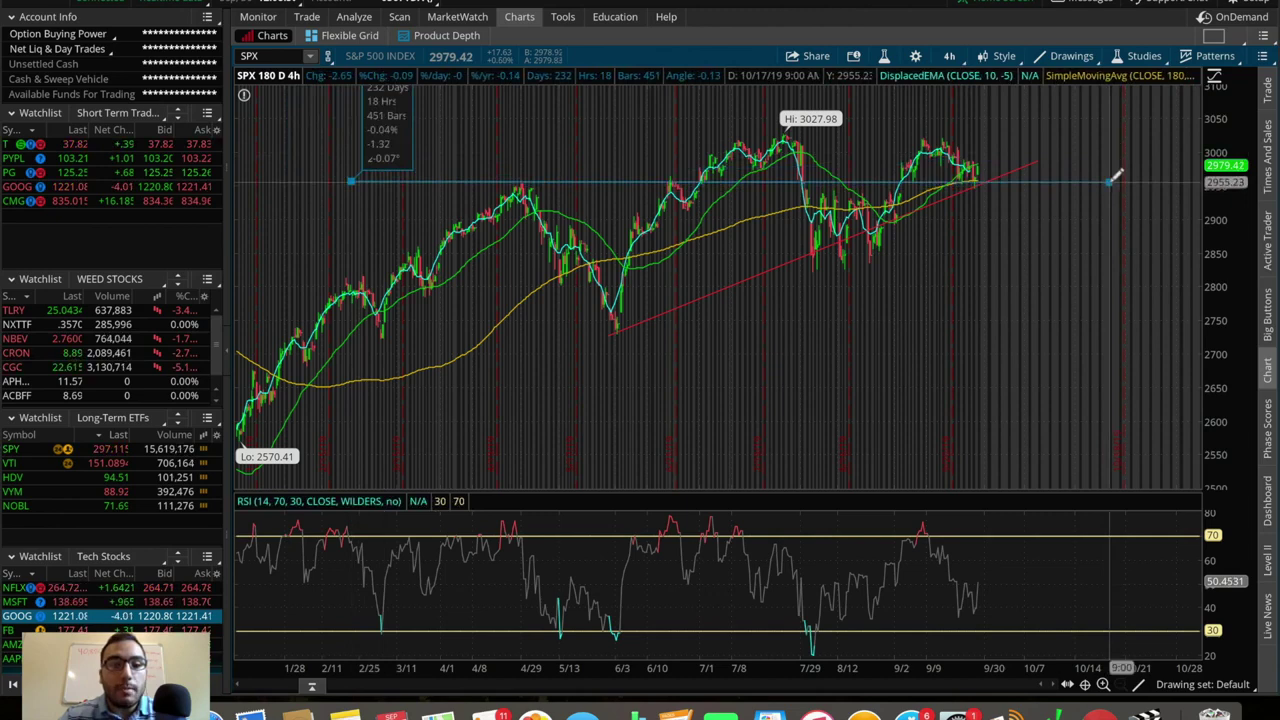
left_click(1110, 181)
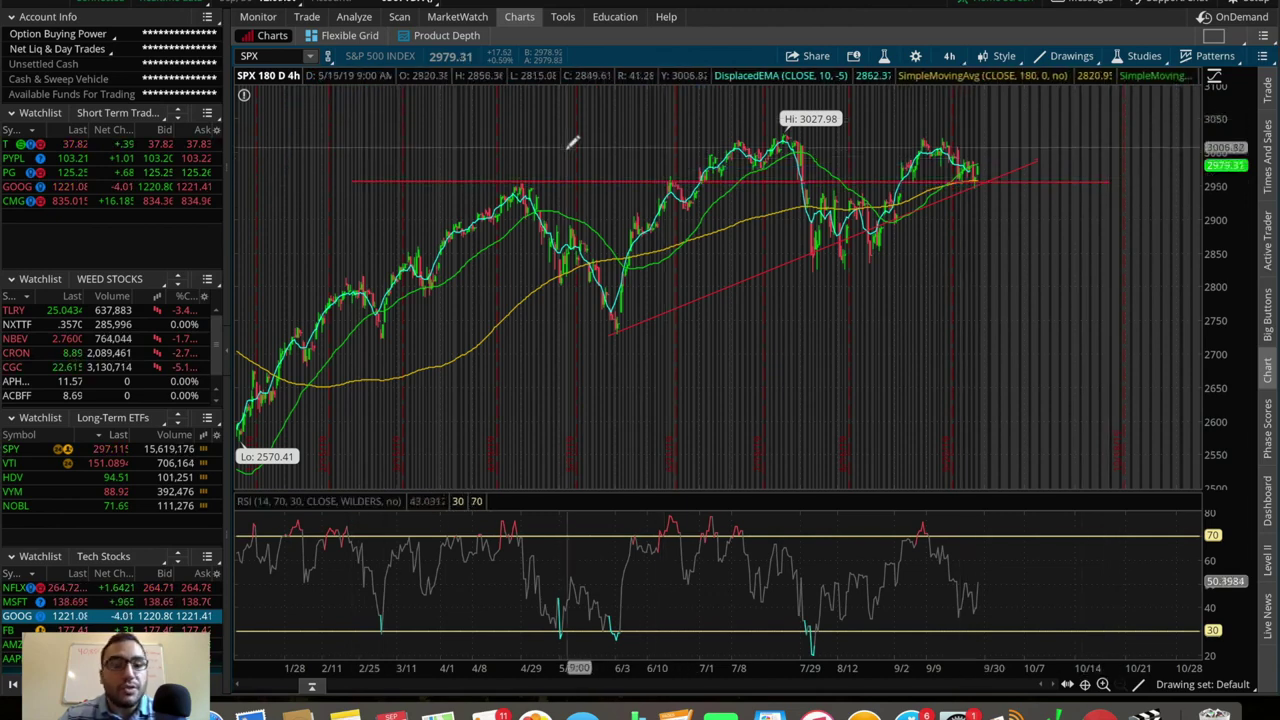
Clear the Default drawing set to remove both trendlines from the SPX chart.
right_click(874, 300)
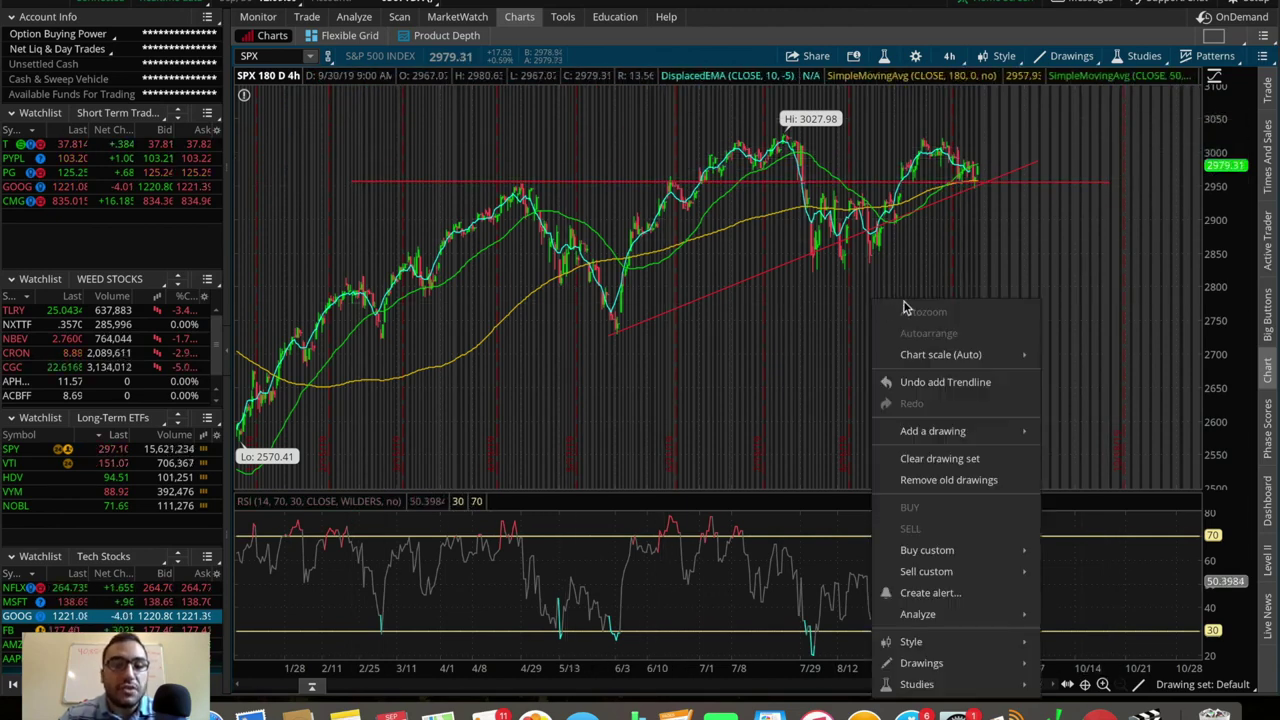
left_click(925, 460)
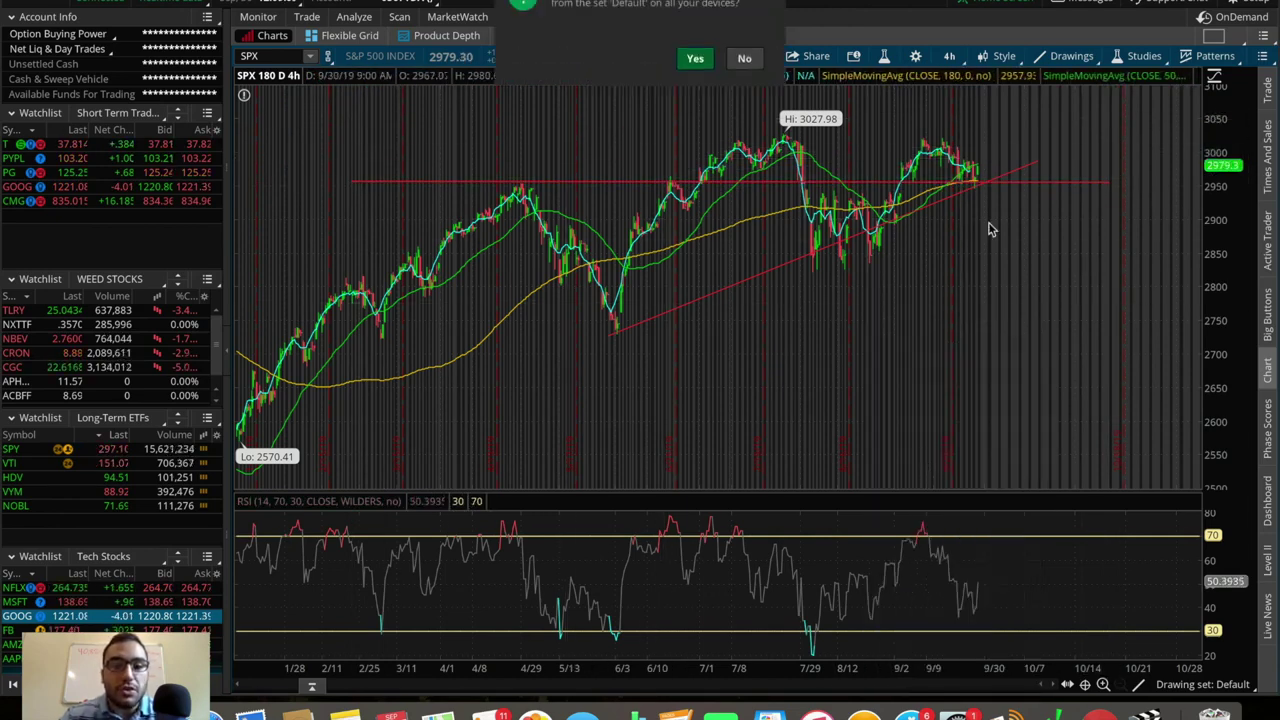
left_click(695, 74)
Add Price Level lines to the SPX chart at about 2954, at about 2856 and near the early-June low.
left_click(1090, 57)
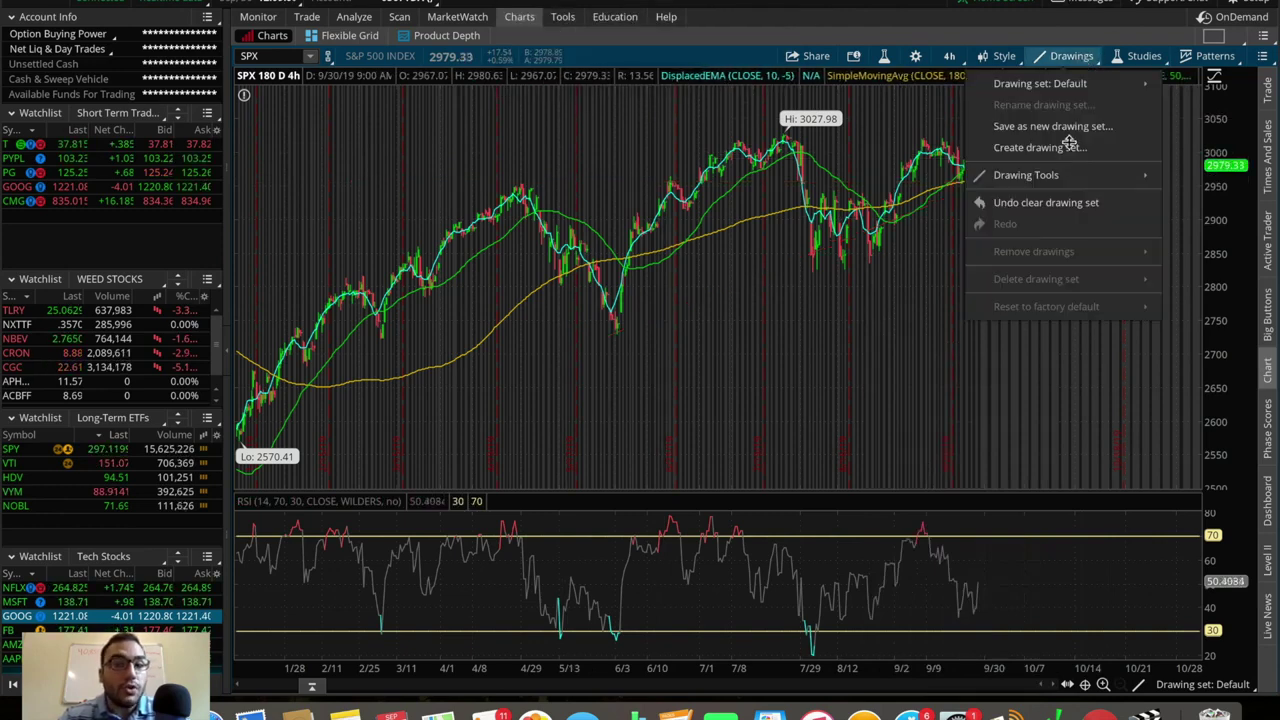
mouse_move(1064, 180)
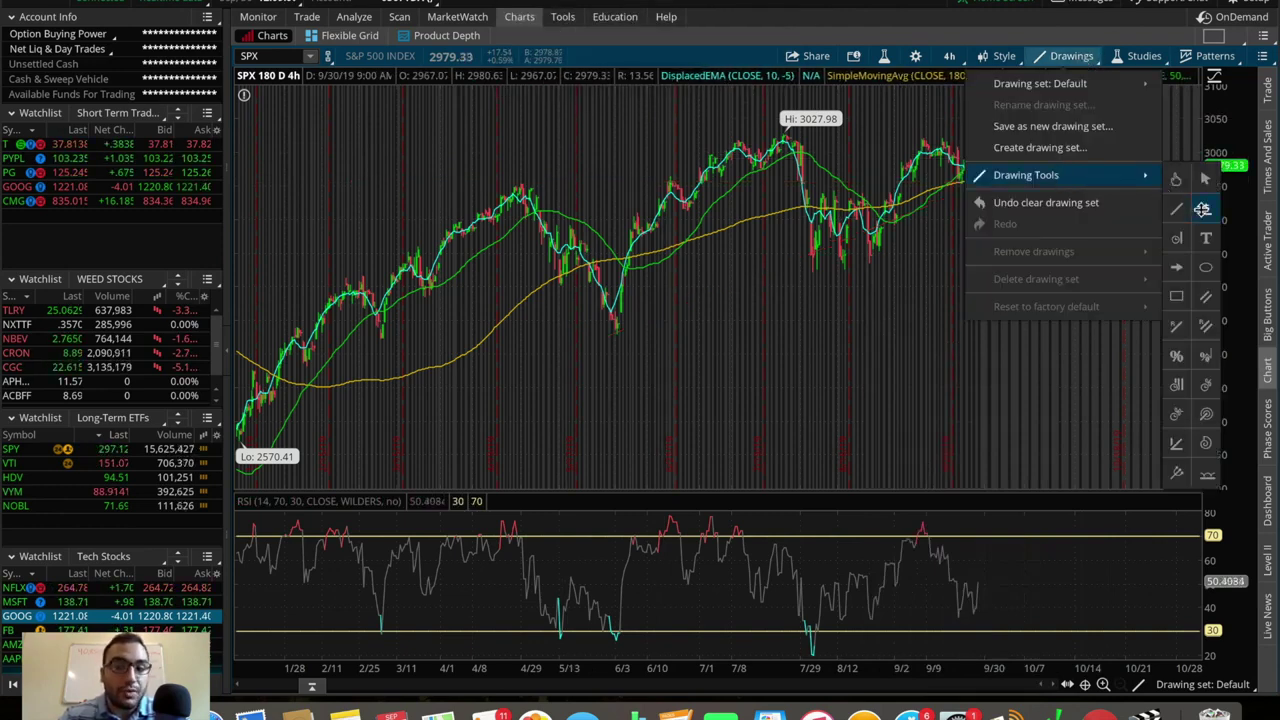
left_click(1202, 209)
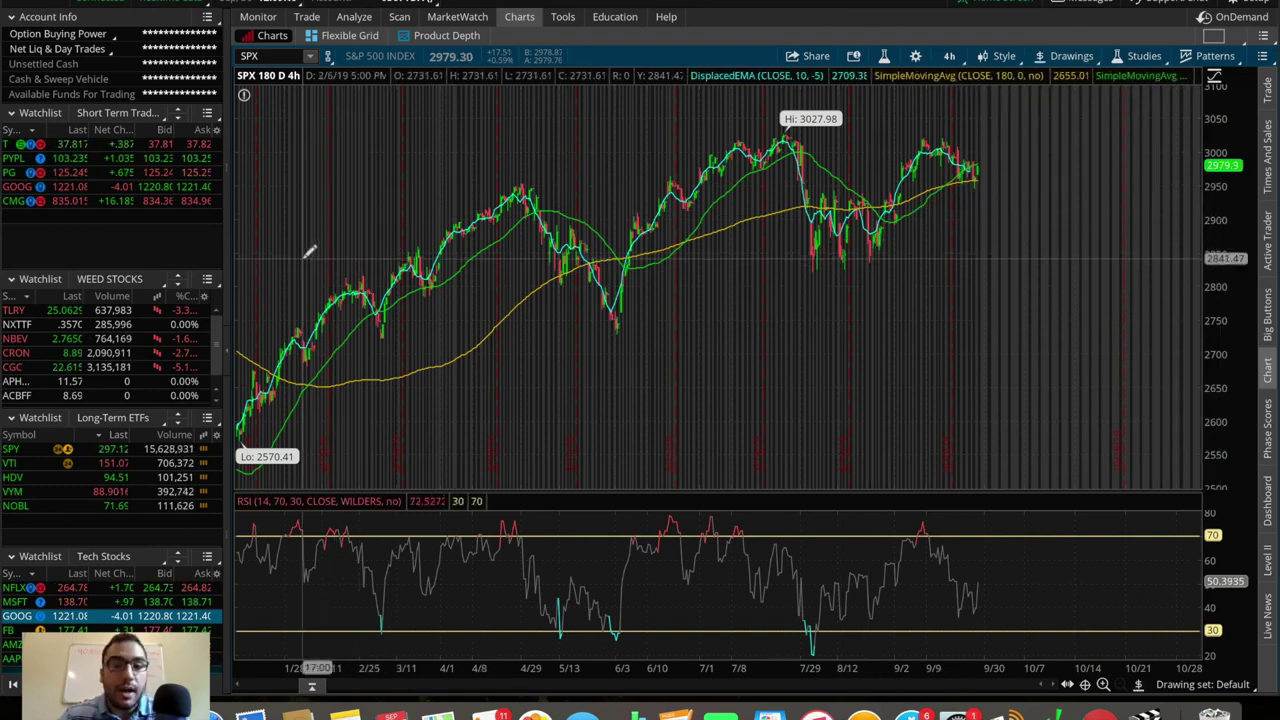
left_click(1070, 57)
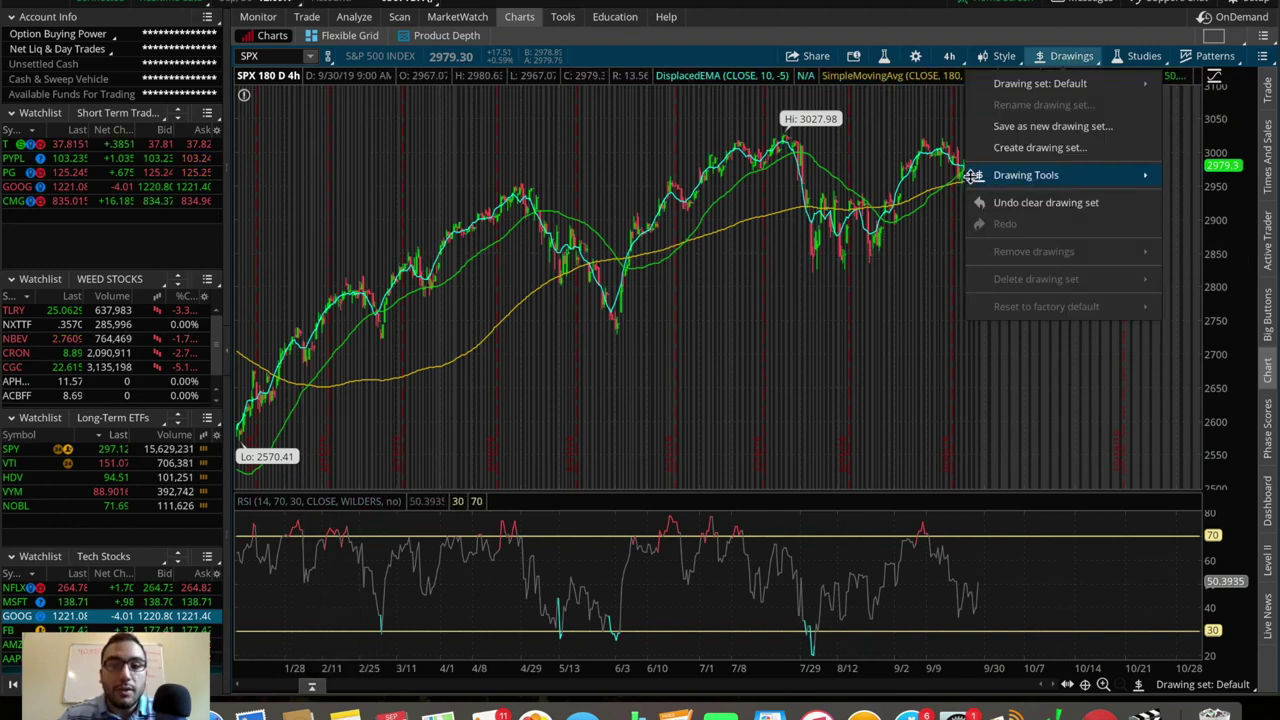
mouse_move(975, 177)
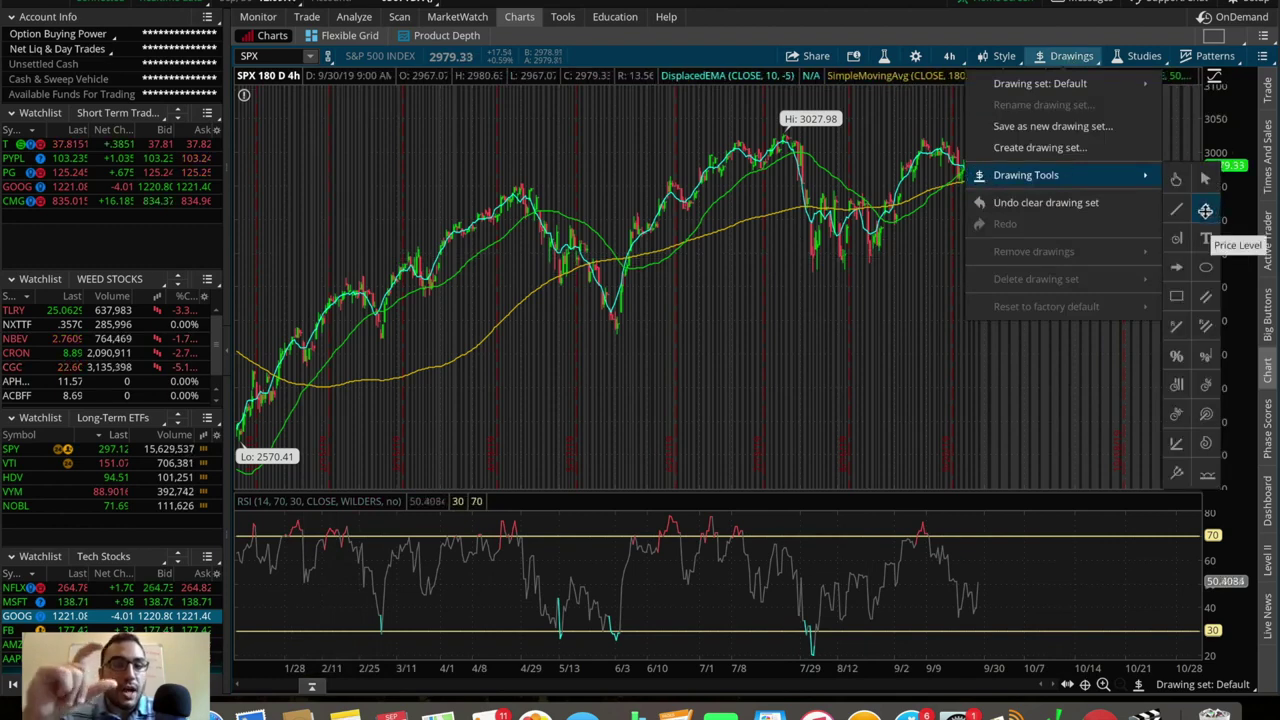
left_click(1205, 210)
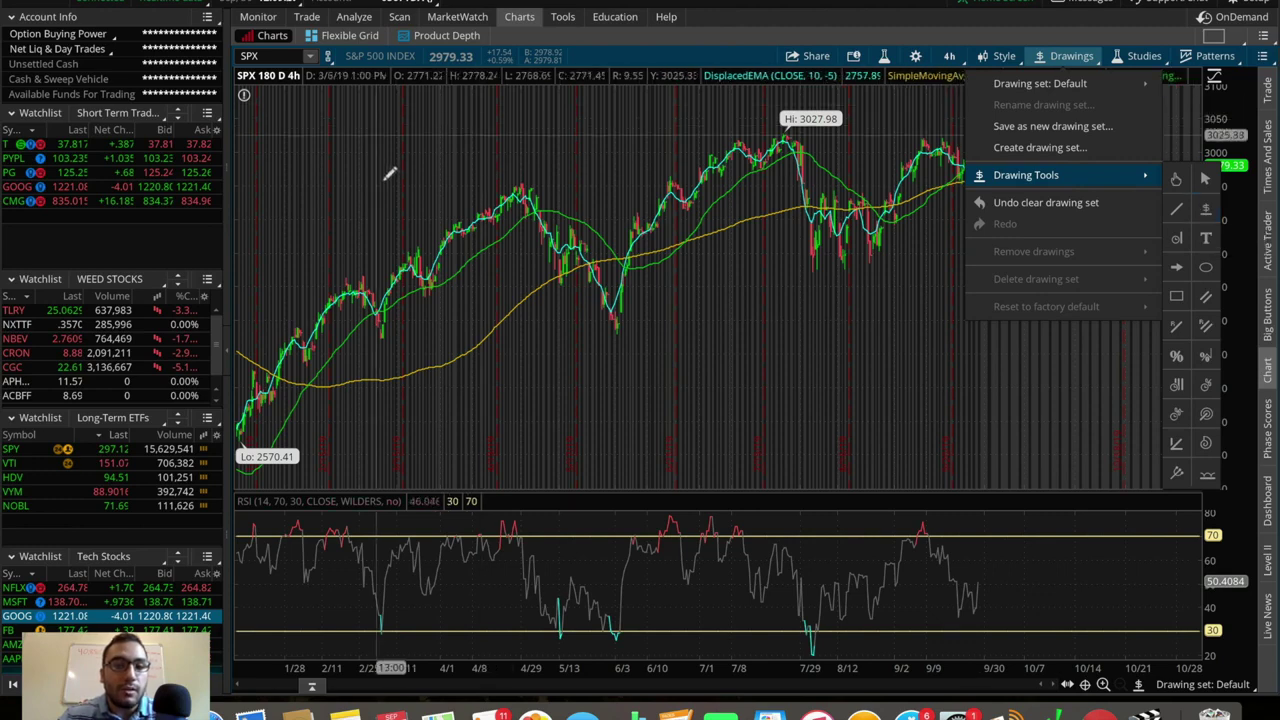
left_click(311, 184)
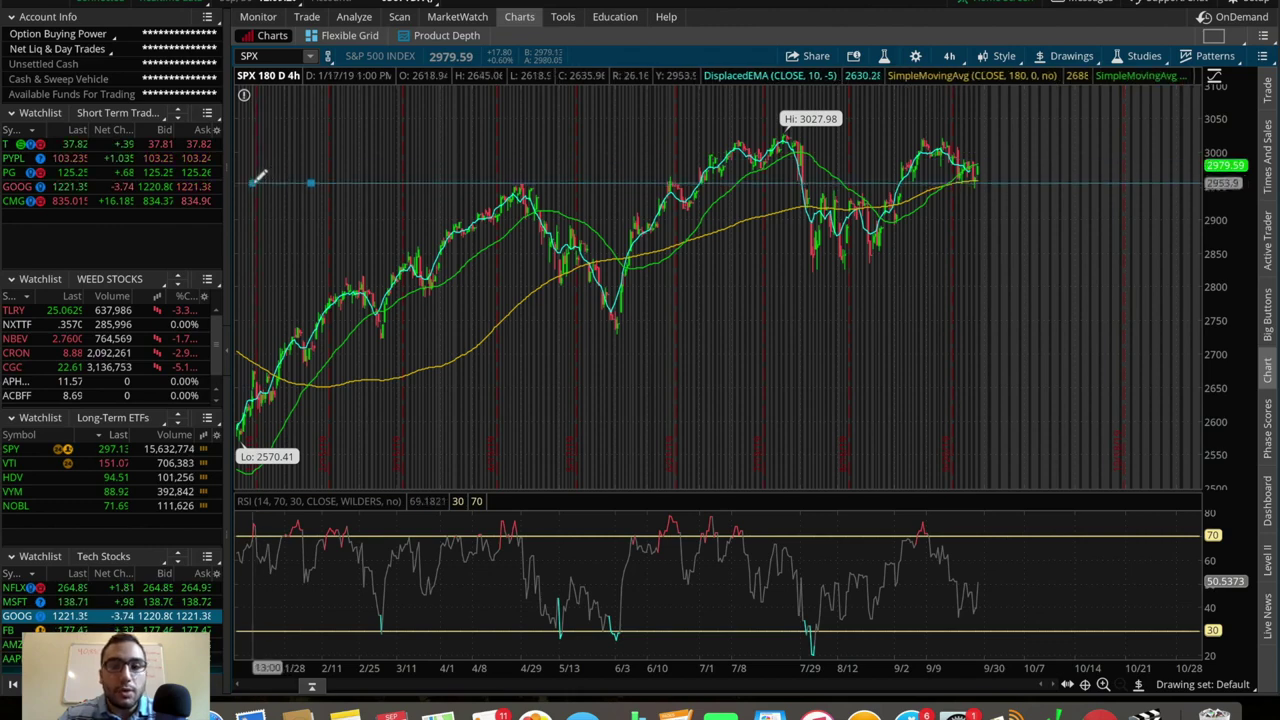
left_click(258, 181)
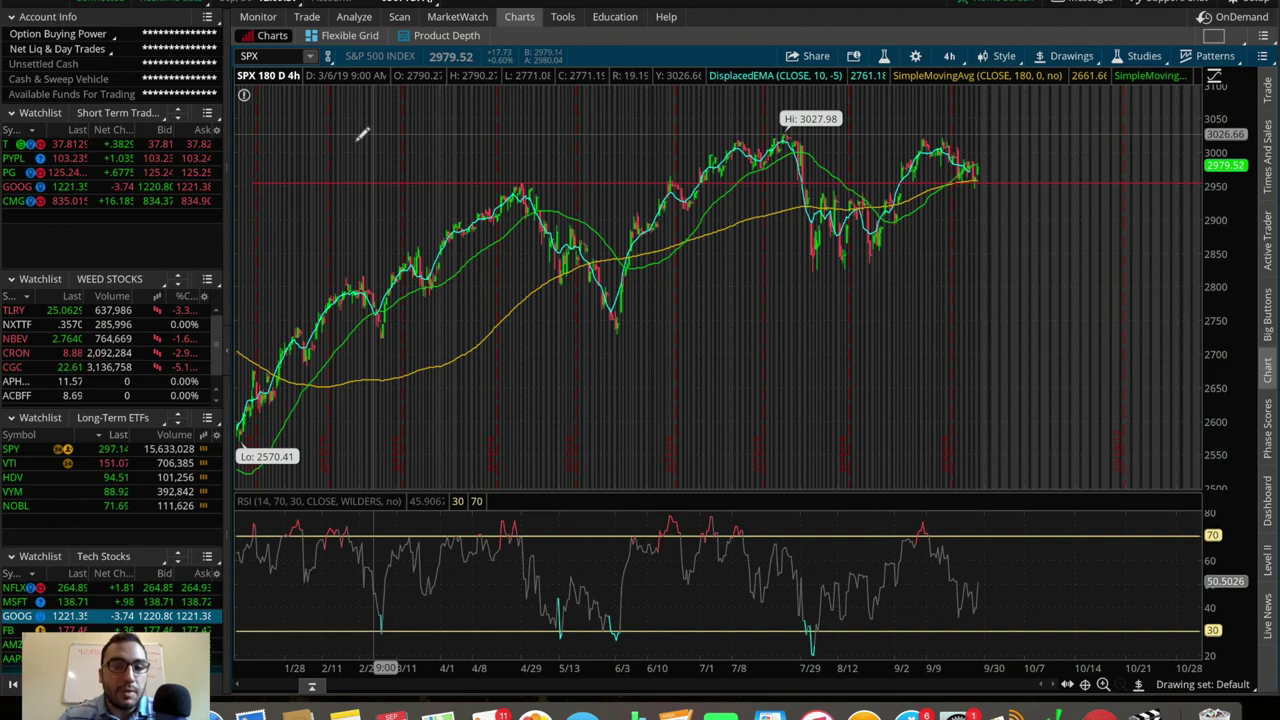
left_click(266, 247)
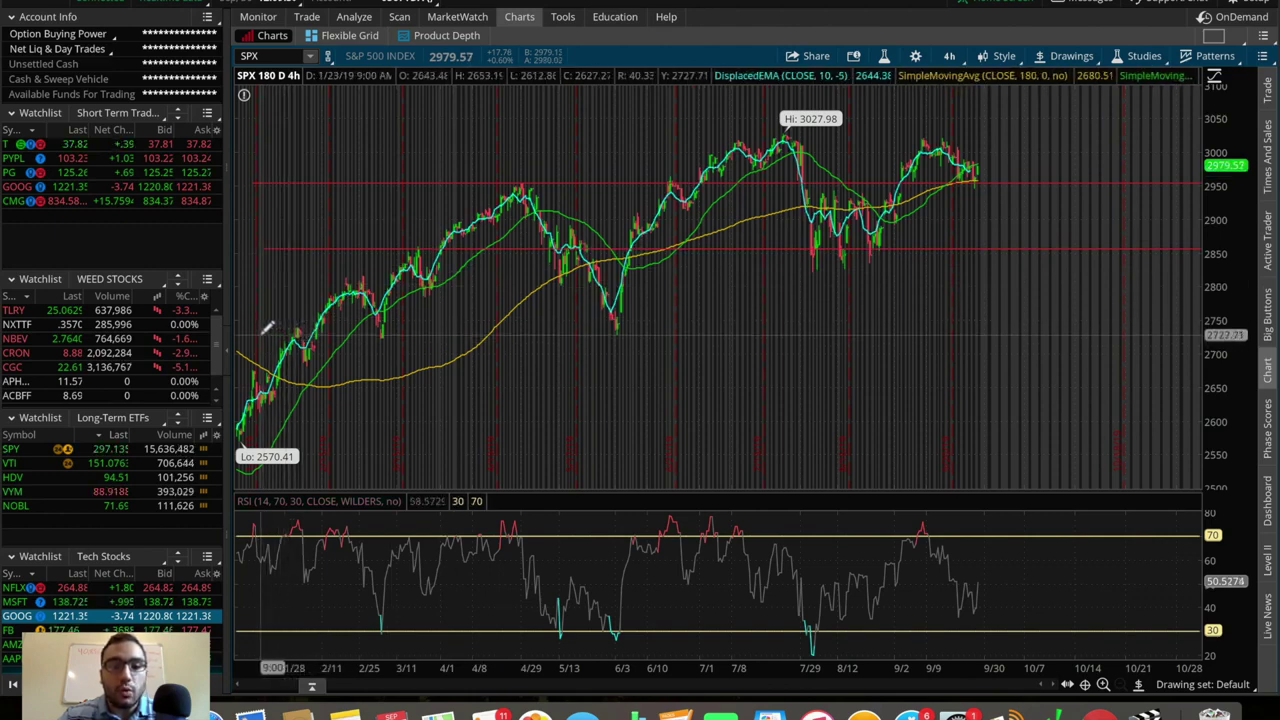
left_click(258, 331)
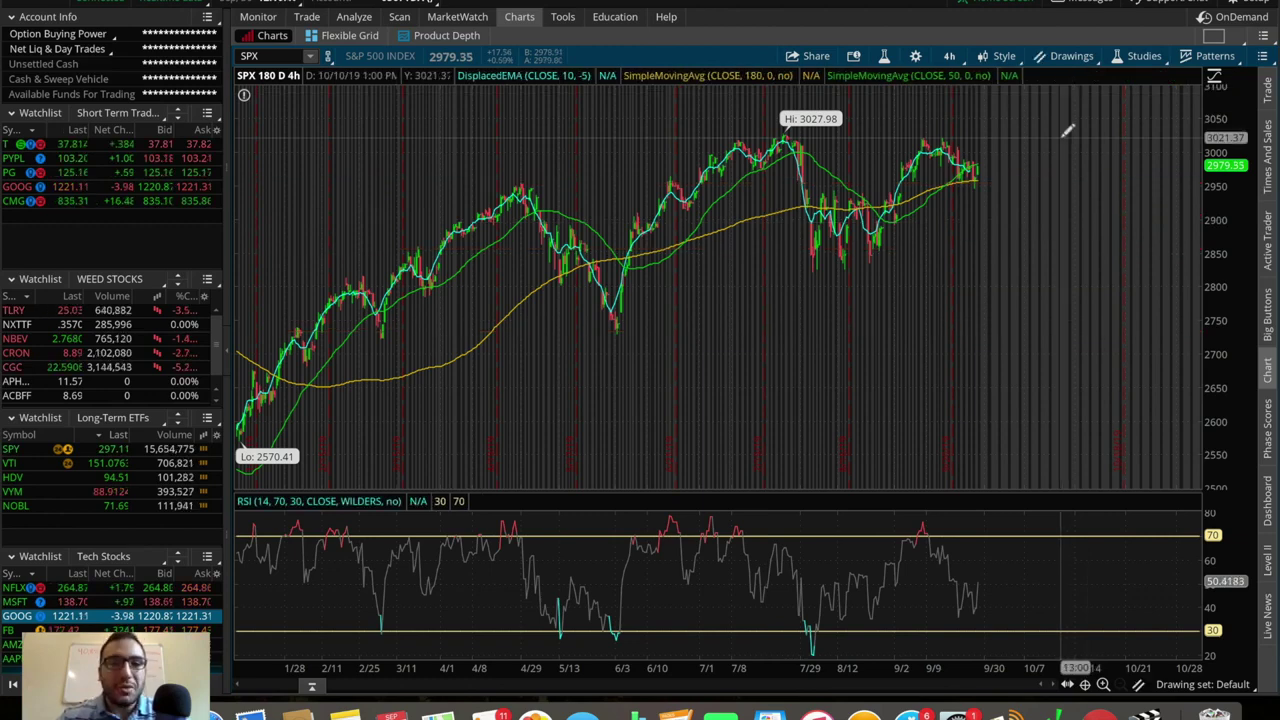
Draw a rising Channel on the SPX chart from the January low to early October, with its parallel line along the July high.
left_click(1064, 55)
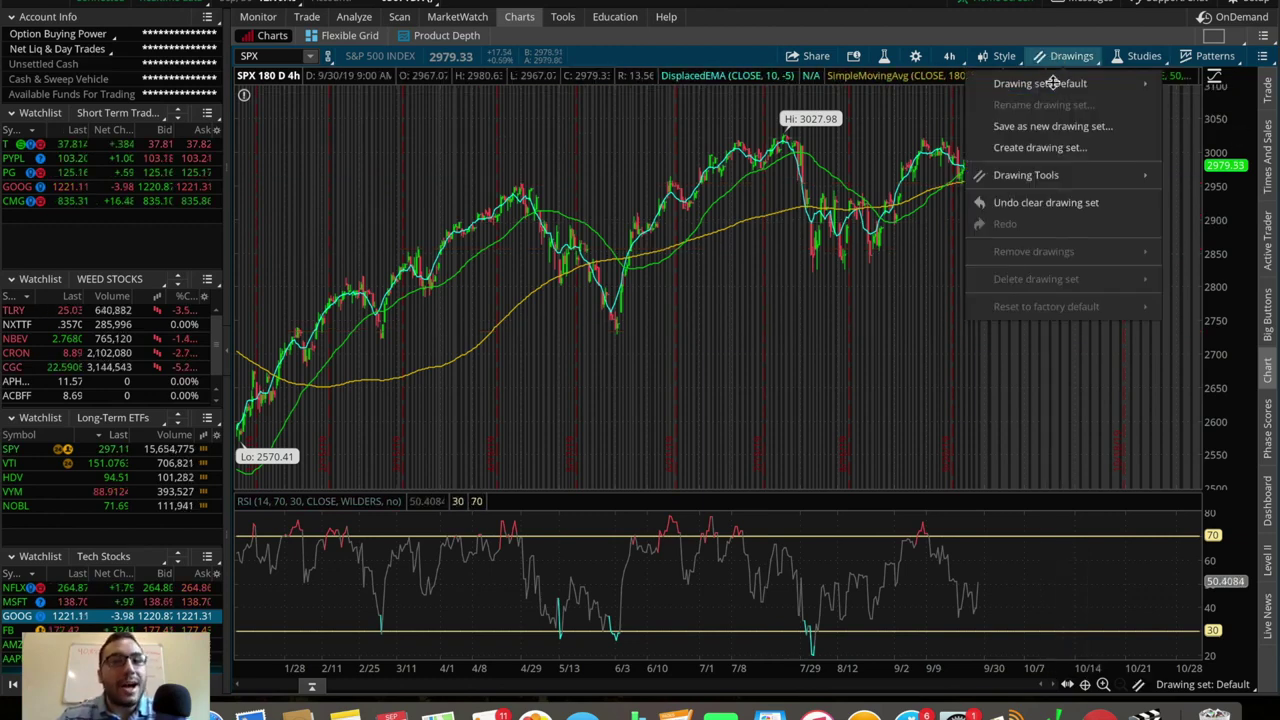
mouse_move(1047, 180)
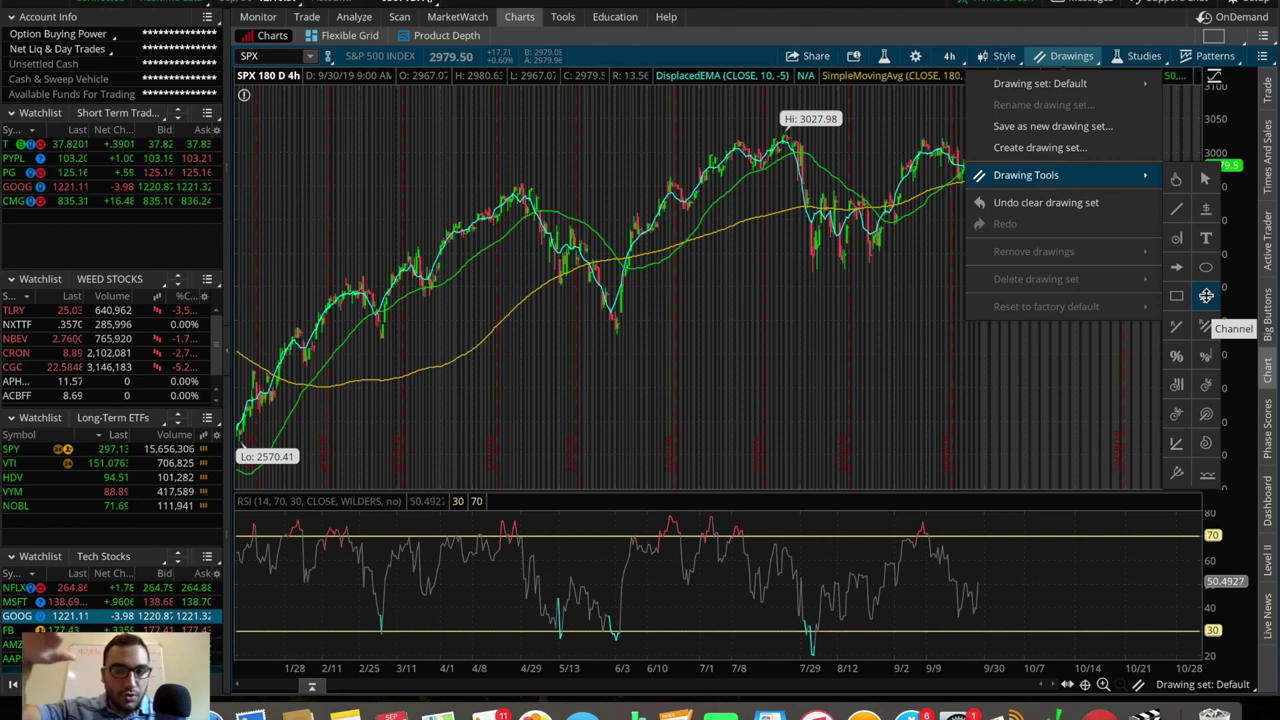
left_click(1206, 296)
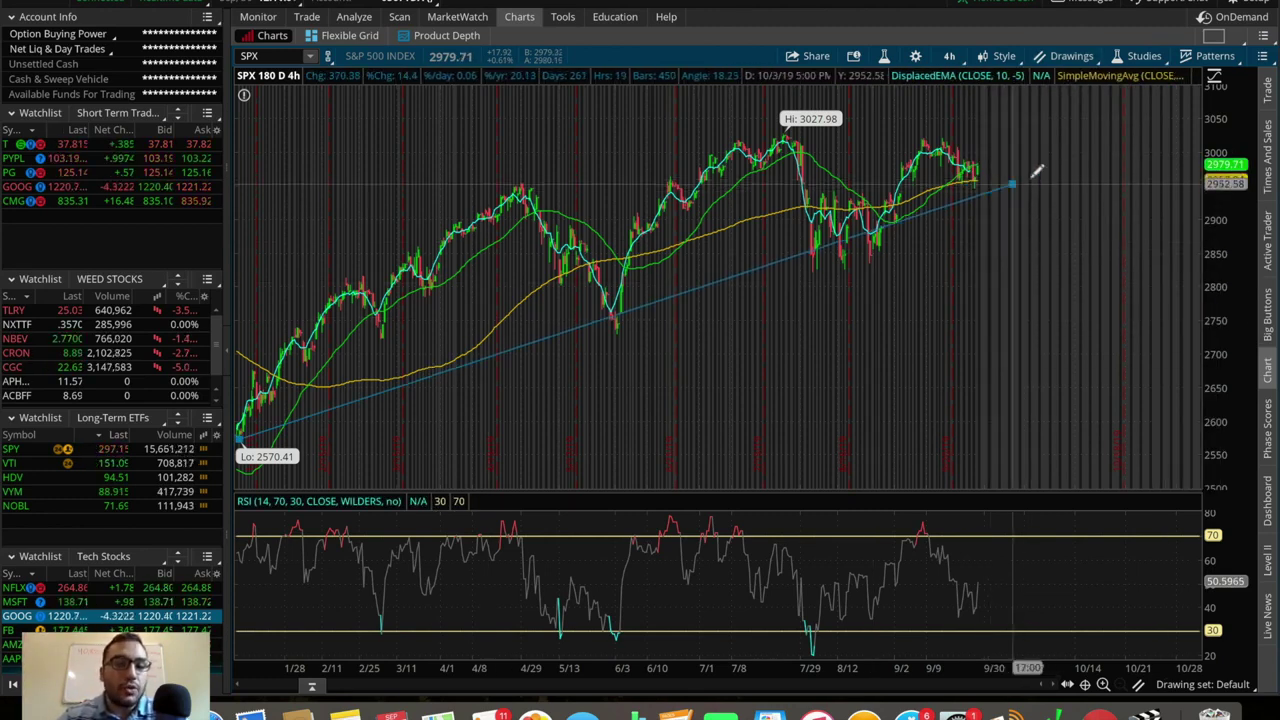
left_click(1034, 177)
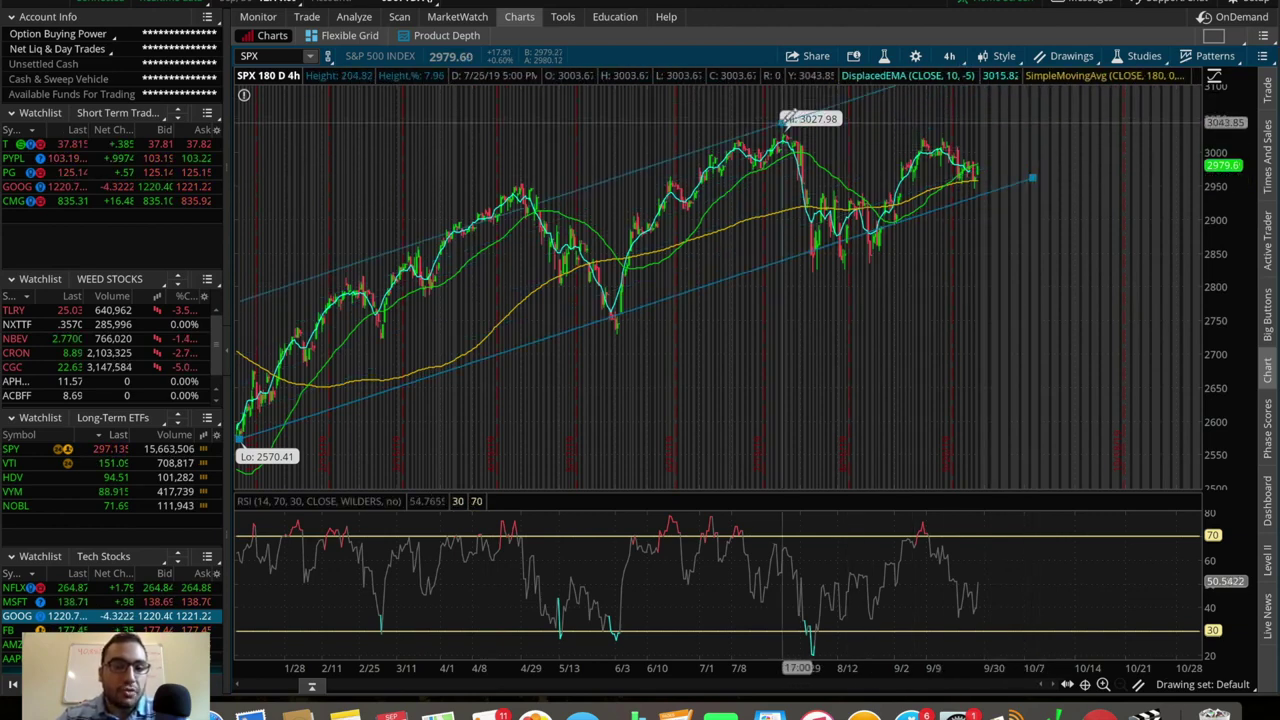
left_click(760, 126)
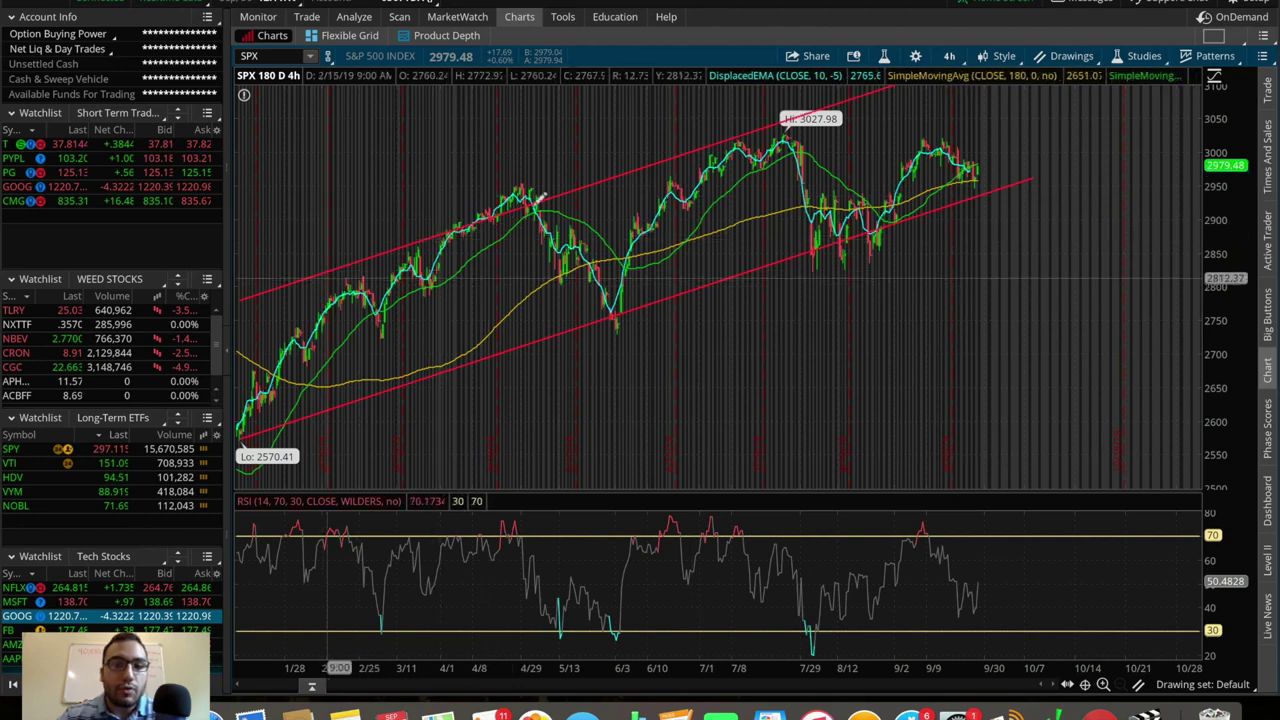
Add a Price Level line just below 2850, near the August lows on the SPX chart.
mouse_move(862, 92)
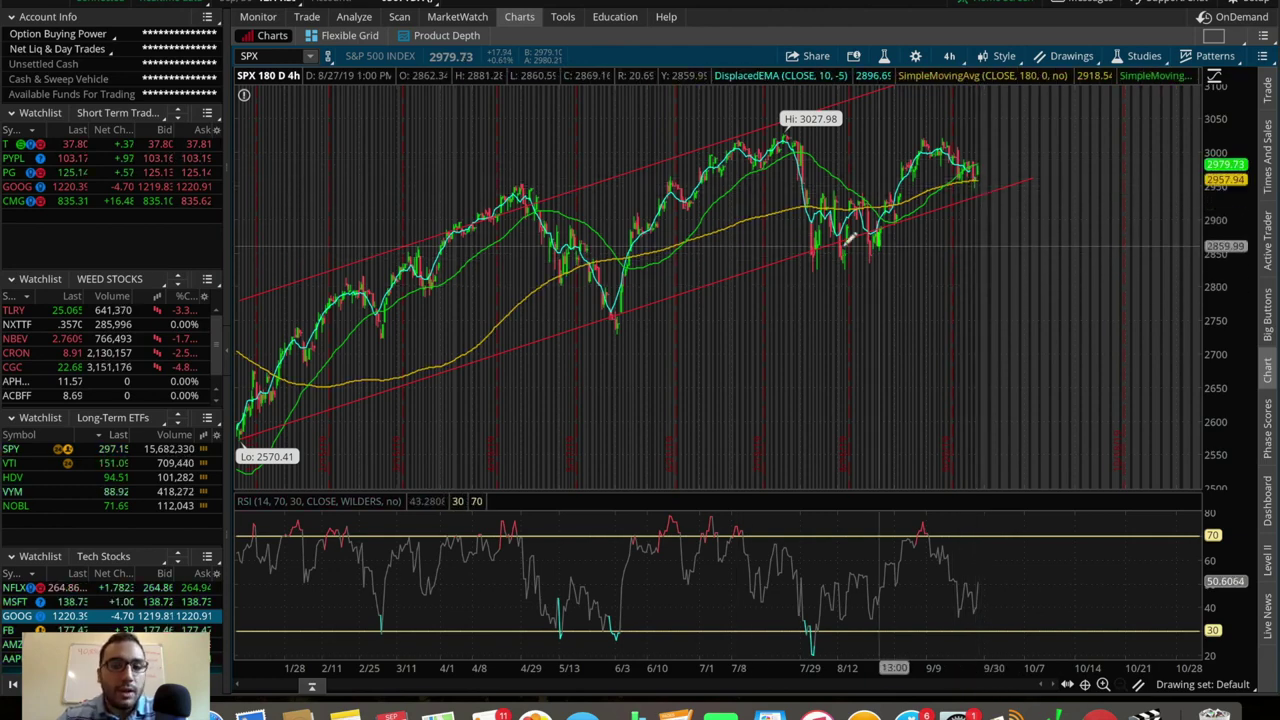
left_click(1068, 56)
mouse_move(1090, 174)
left_click(1203, 204)
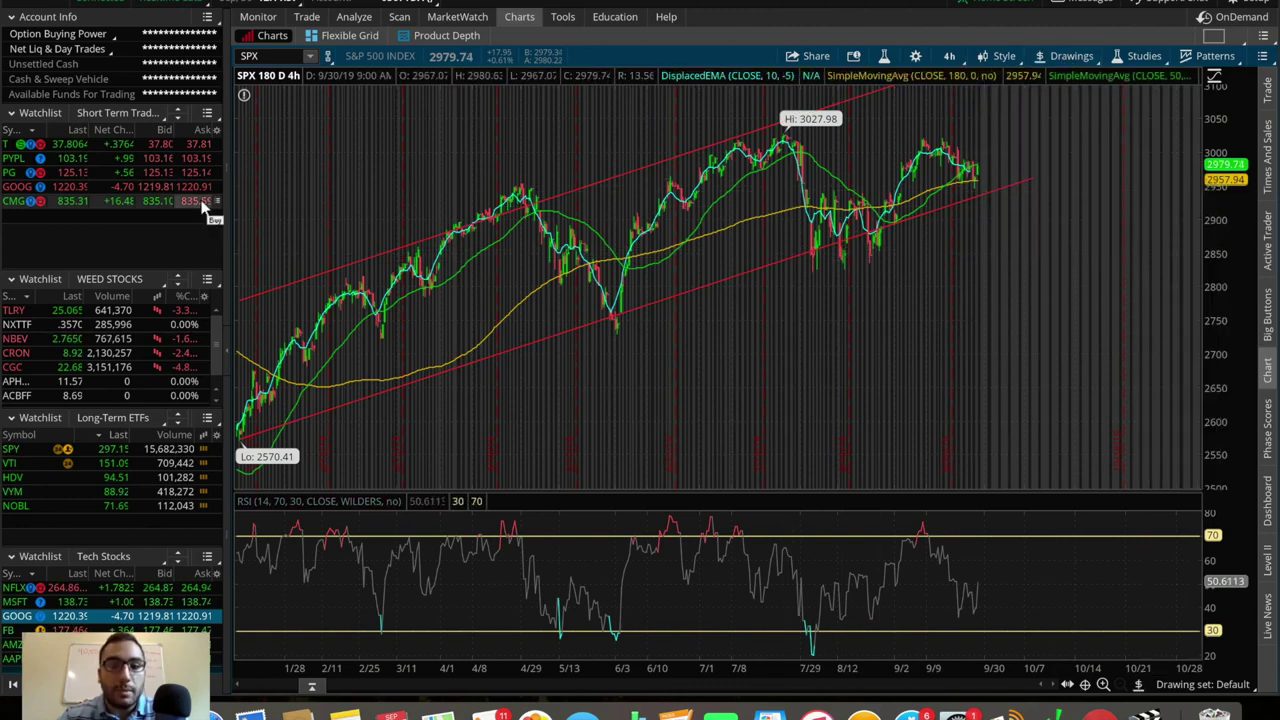
left_click(287, 255)
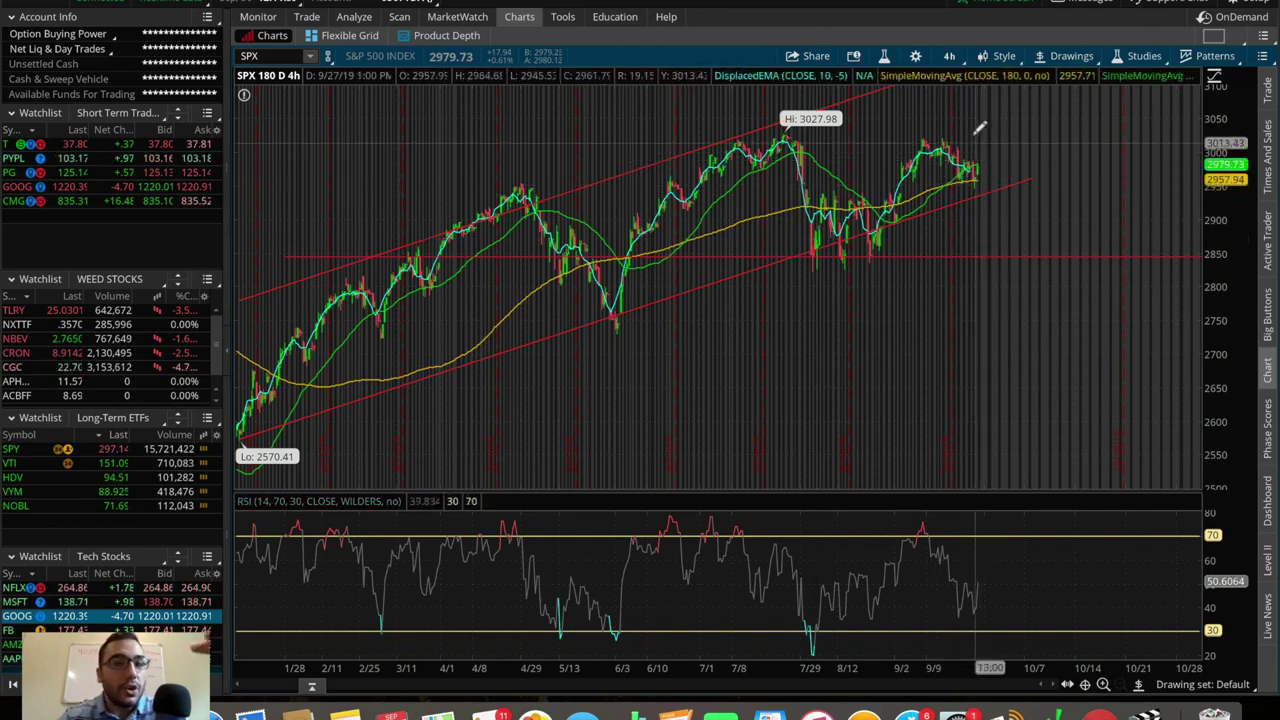
left_click(836, 106)
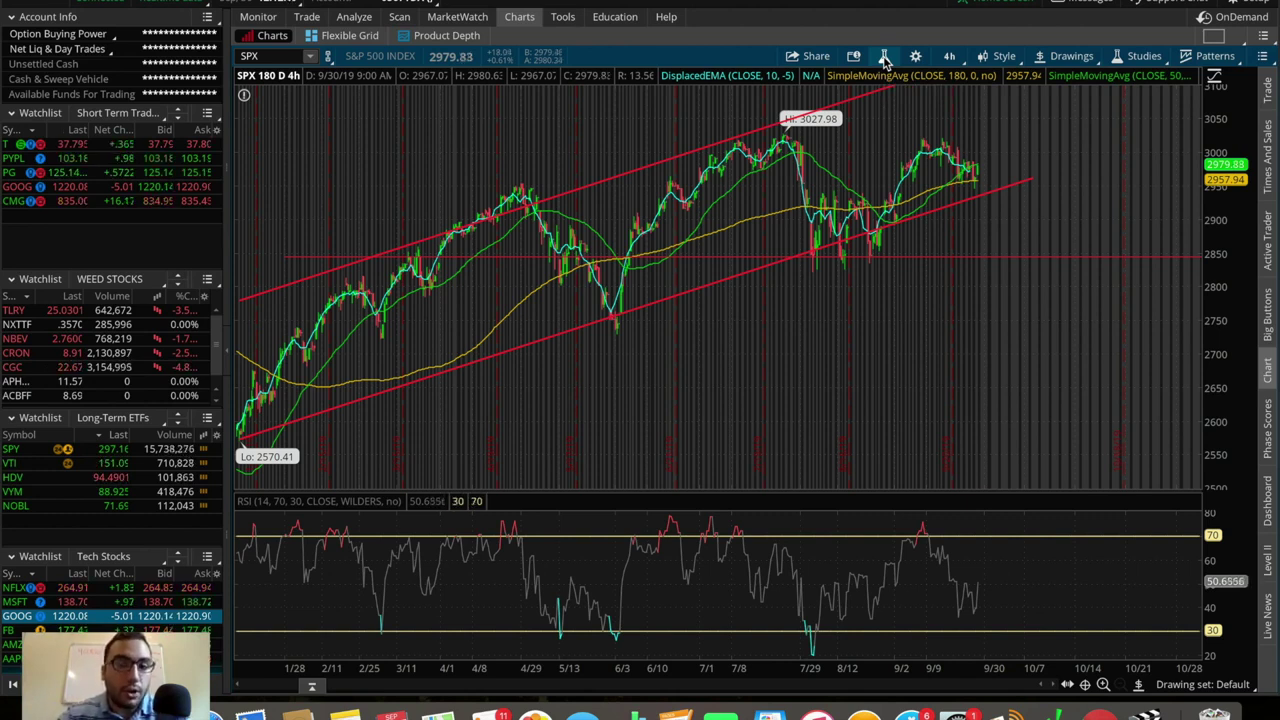
left_click(1056, 60)
mouse_move(1038, 172)
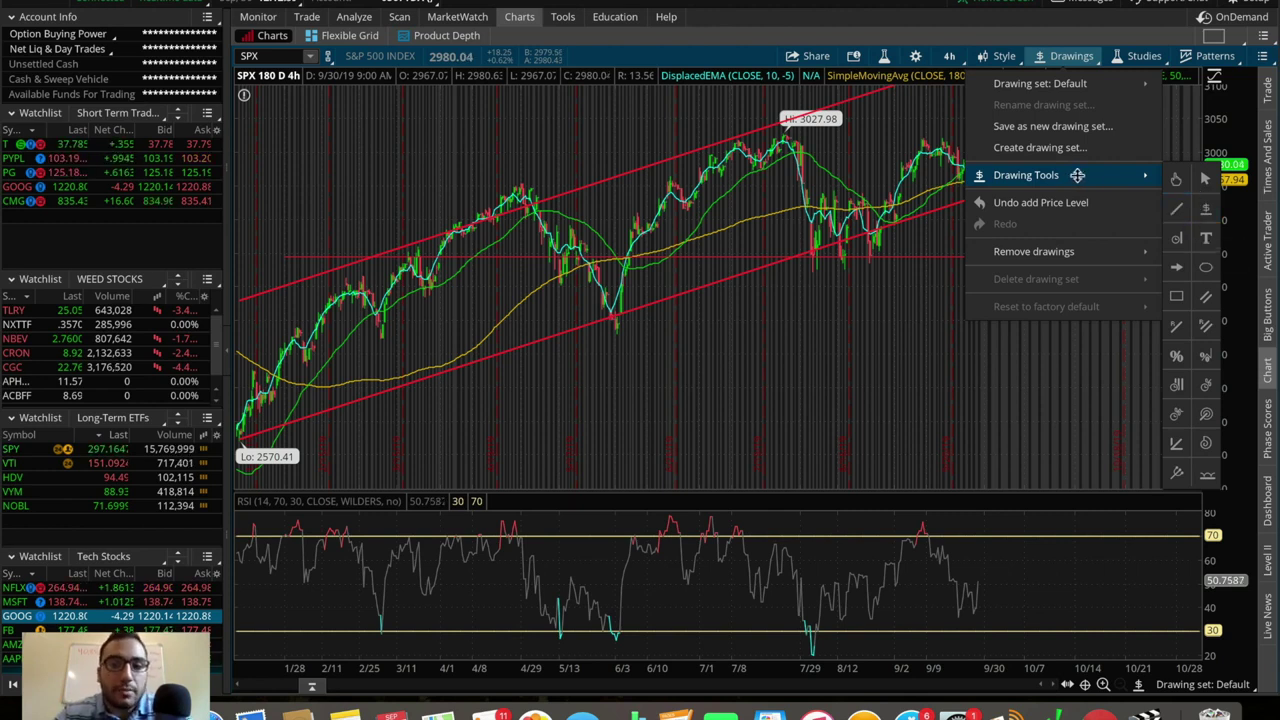
left_click(875, 292)
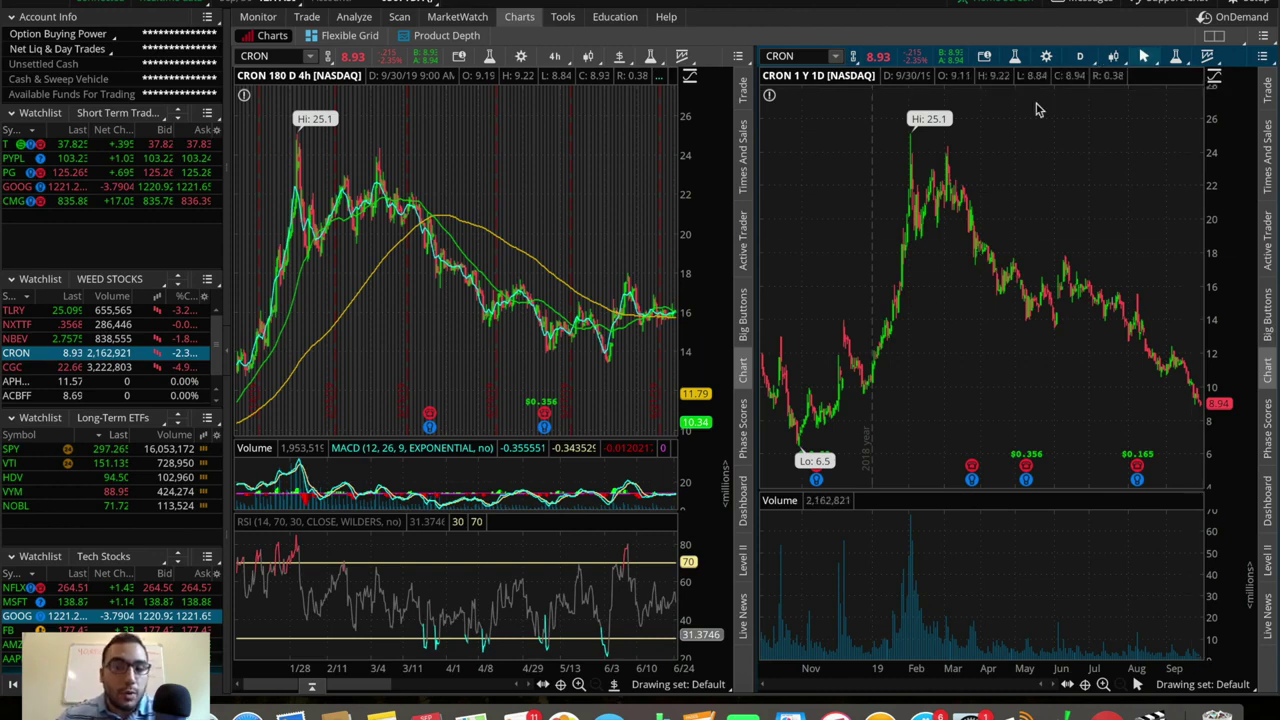
Open the study editor for the CRON 1-year daily chart and look through the available studies and saved sets.
left_click(1176, 58)
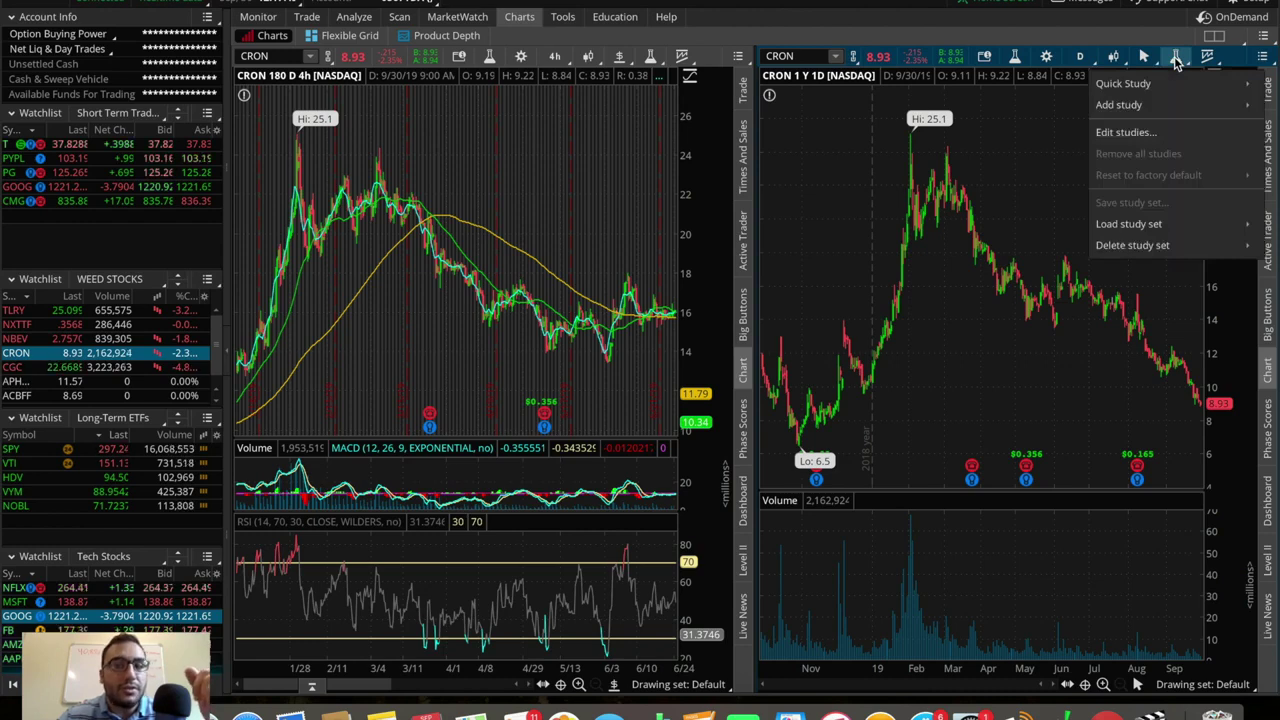
left_click(1148, 132)
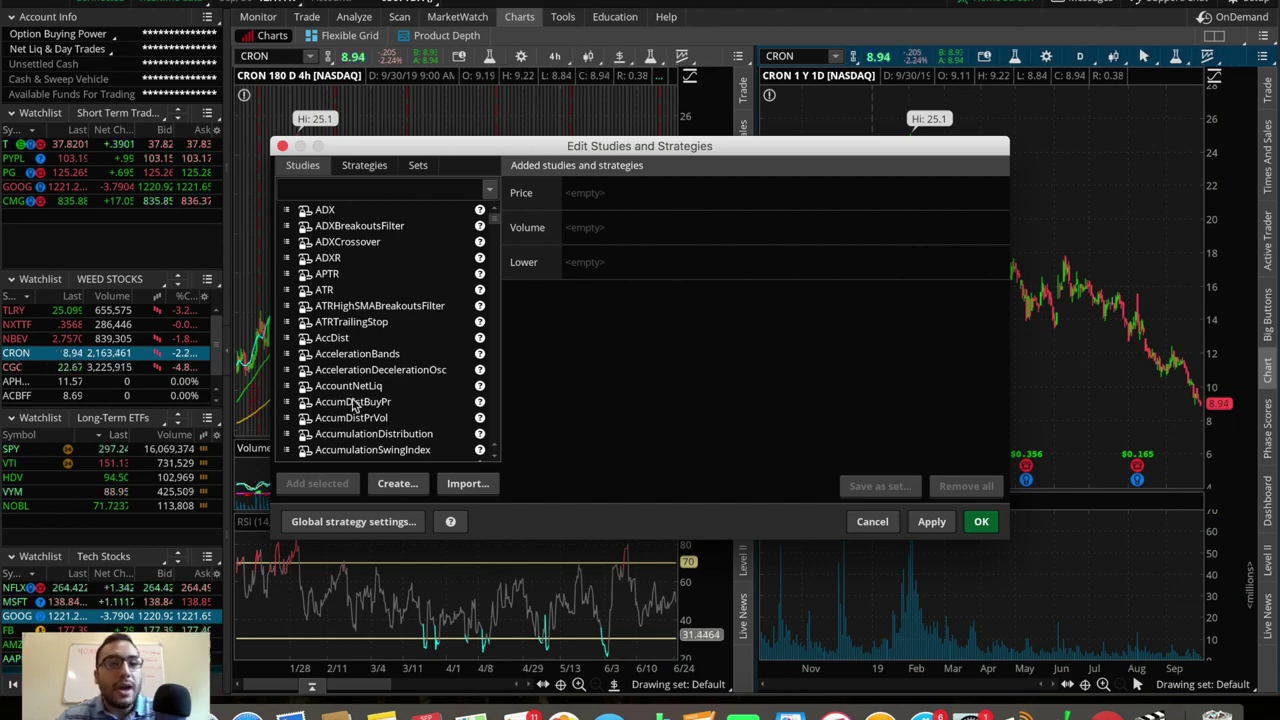
scroll(381, 387, "down", 10)
scroll(381, 387, "down", 15)
scroll(381, 387, "up", 20)
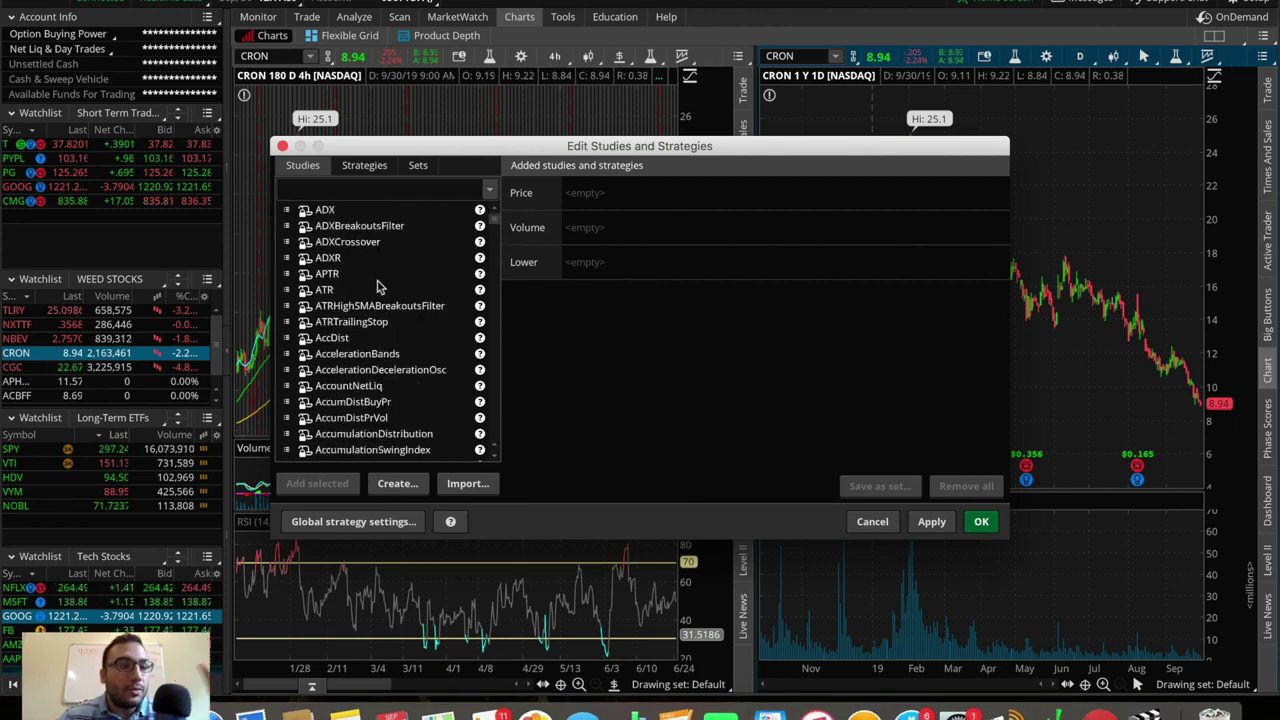
left_click(419, 165)
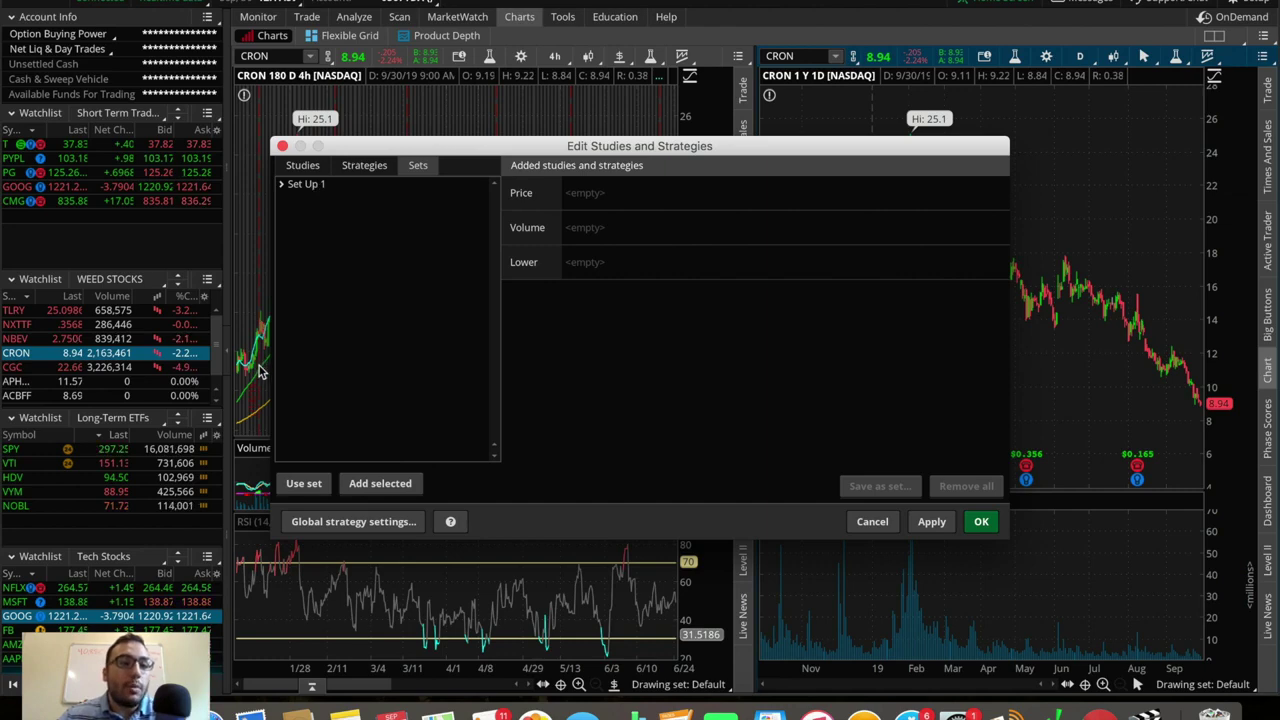
left_click_drag(479, 143, 515, 99)
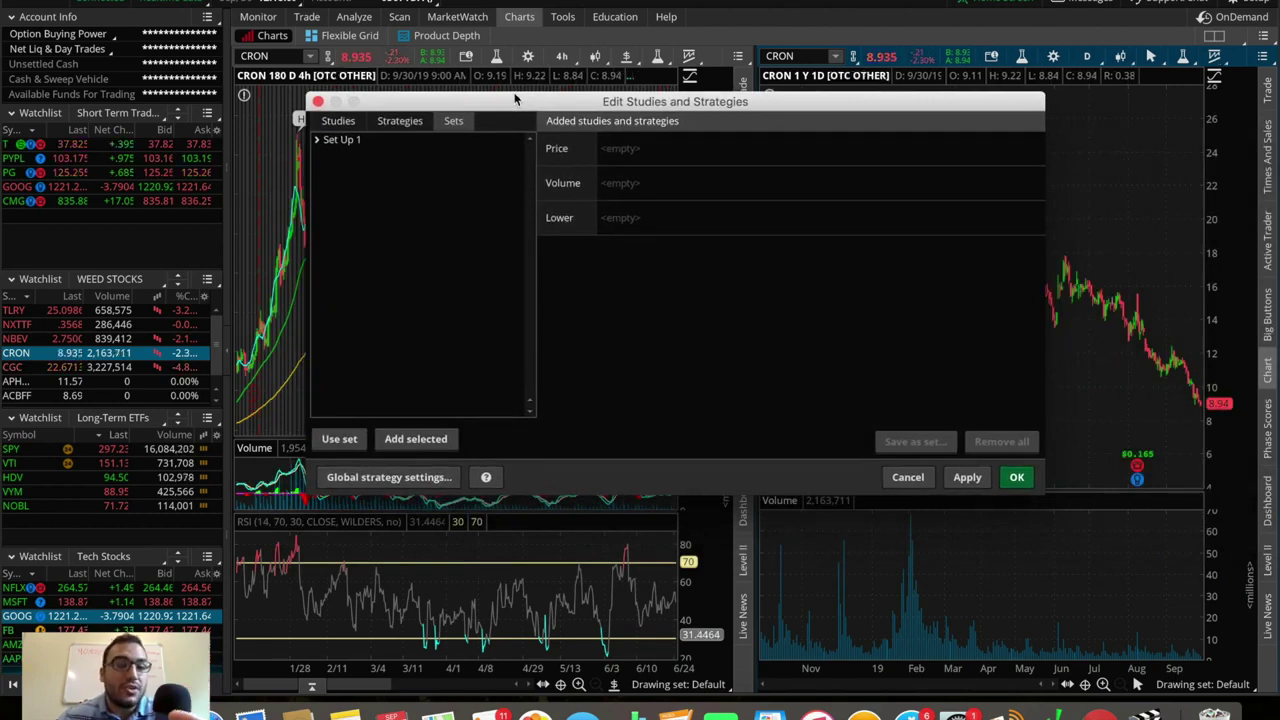
left_click(339, 121)
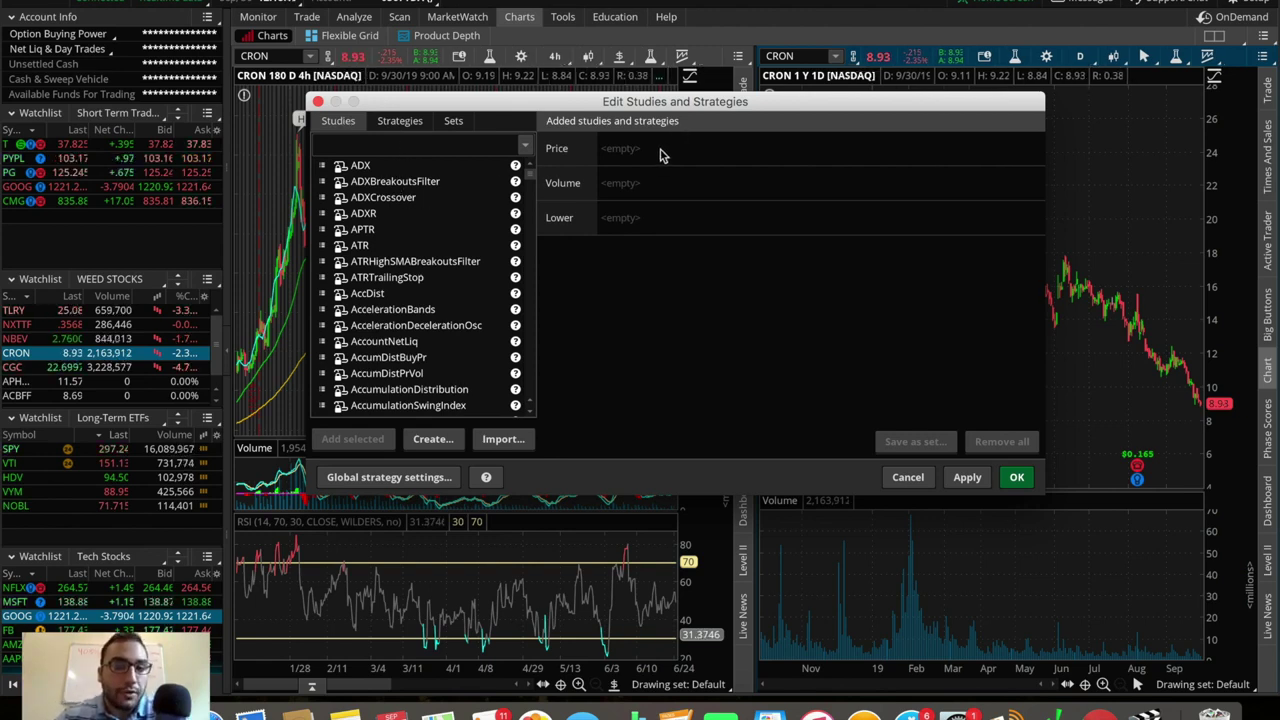
Find and add the SimpleMovingAvg and MovAvgExponential studies to the price section of the CRON daily chart.
left_click(386, 143)
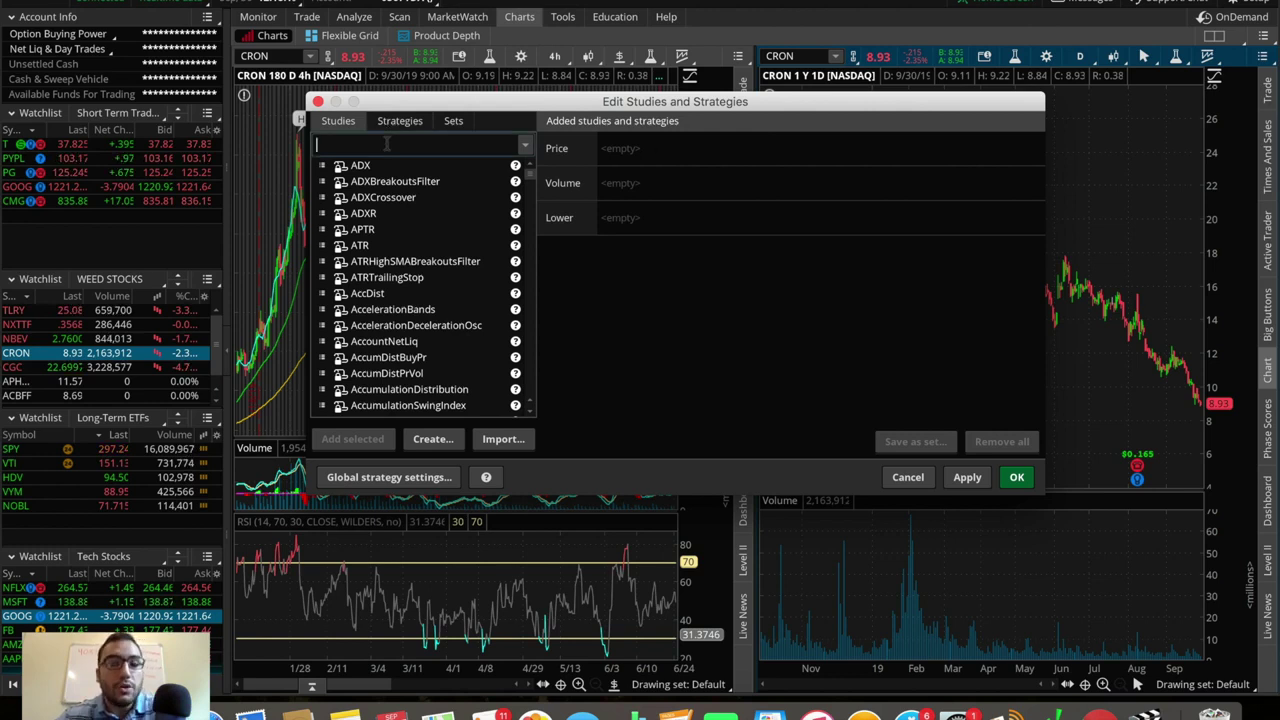
type("simpl")
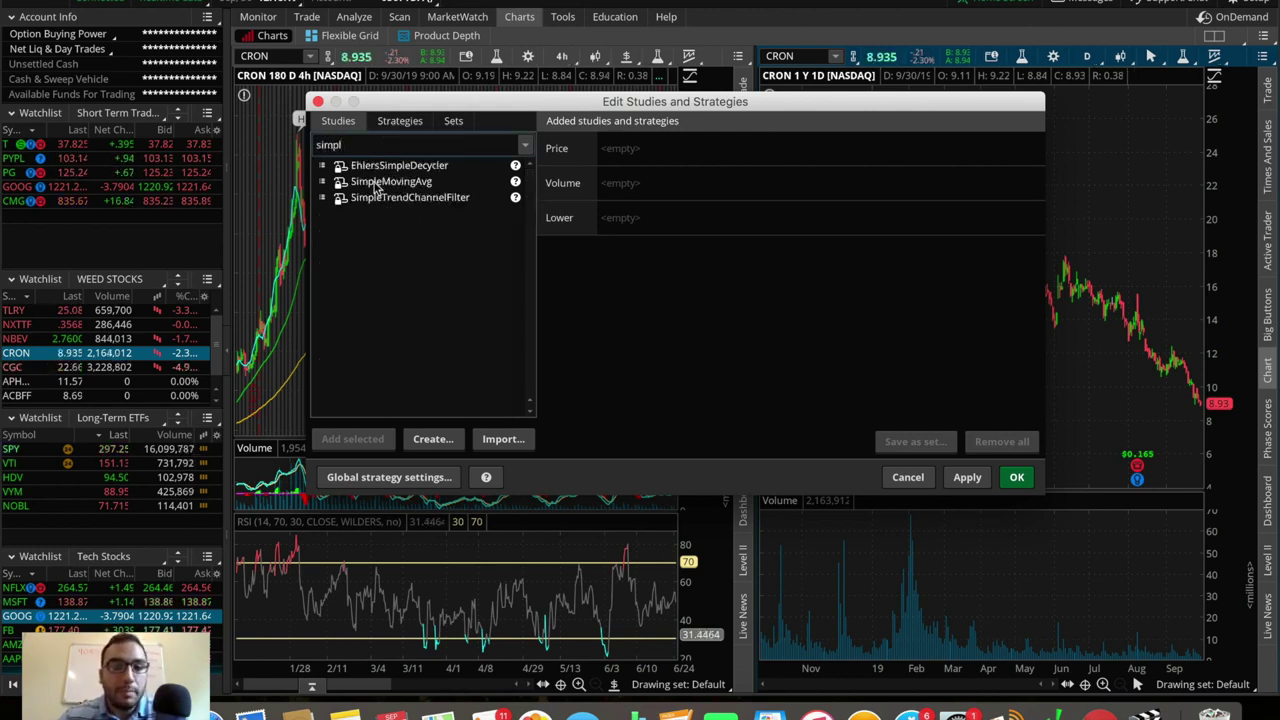
left_click(376, 185)
double_click(376, 186)
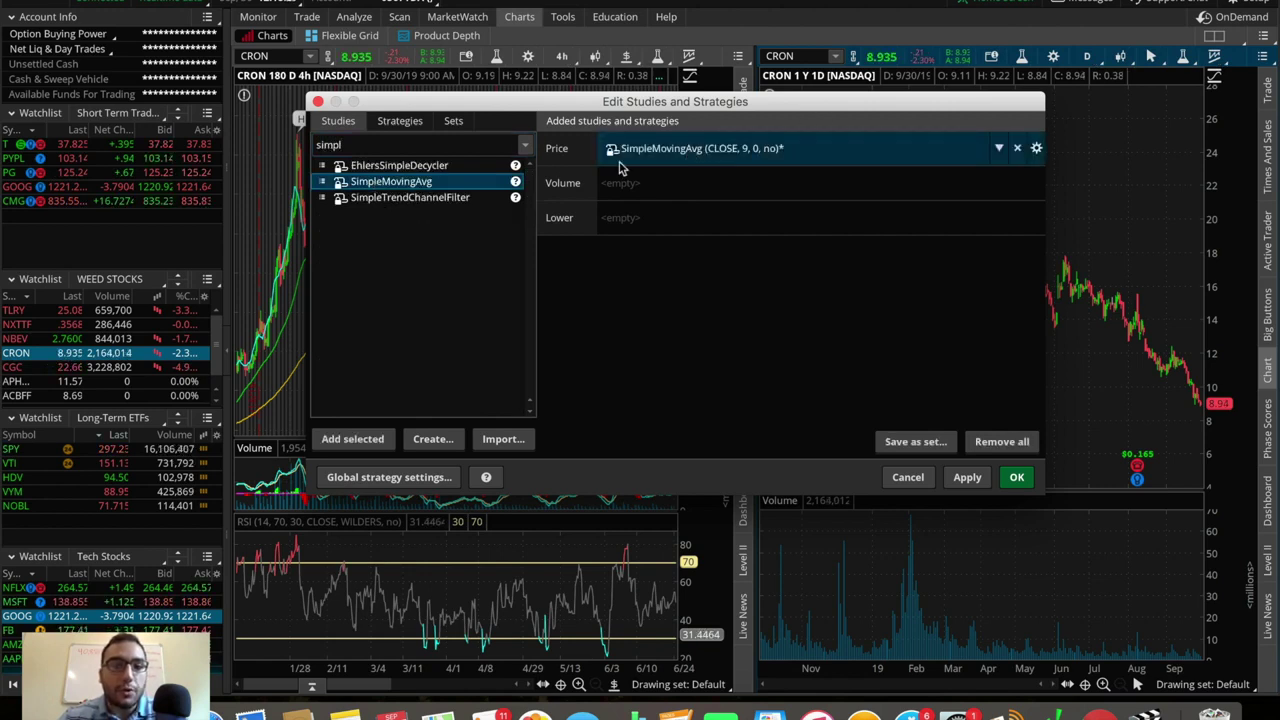
double_click(386, 144)
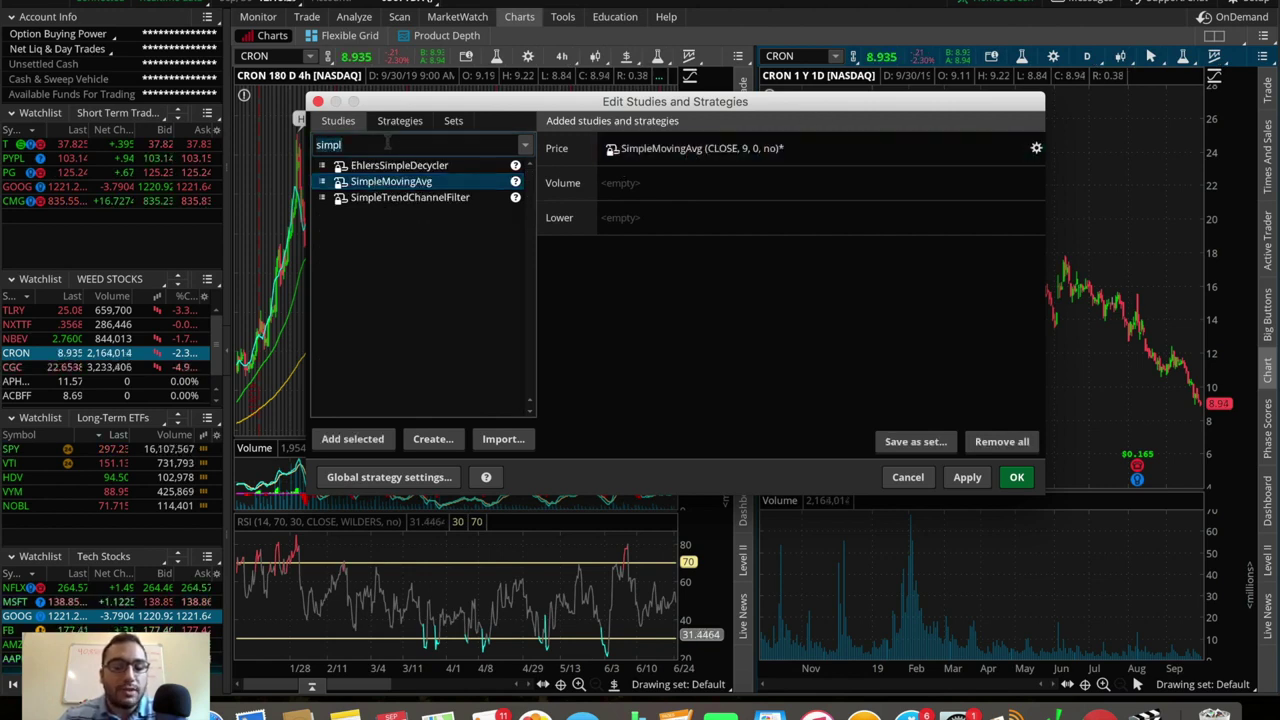
type("expo")
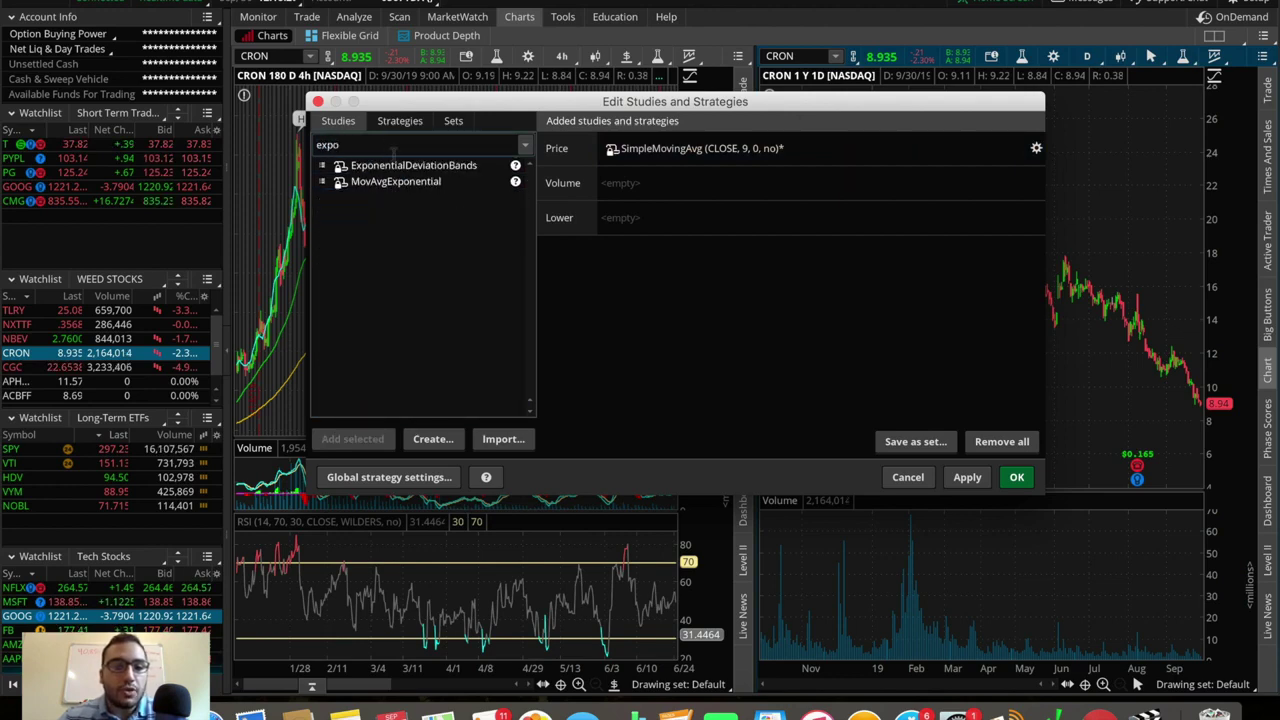
double_click(394, 181)
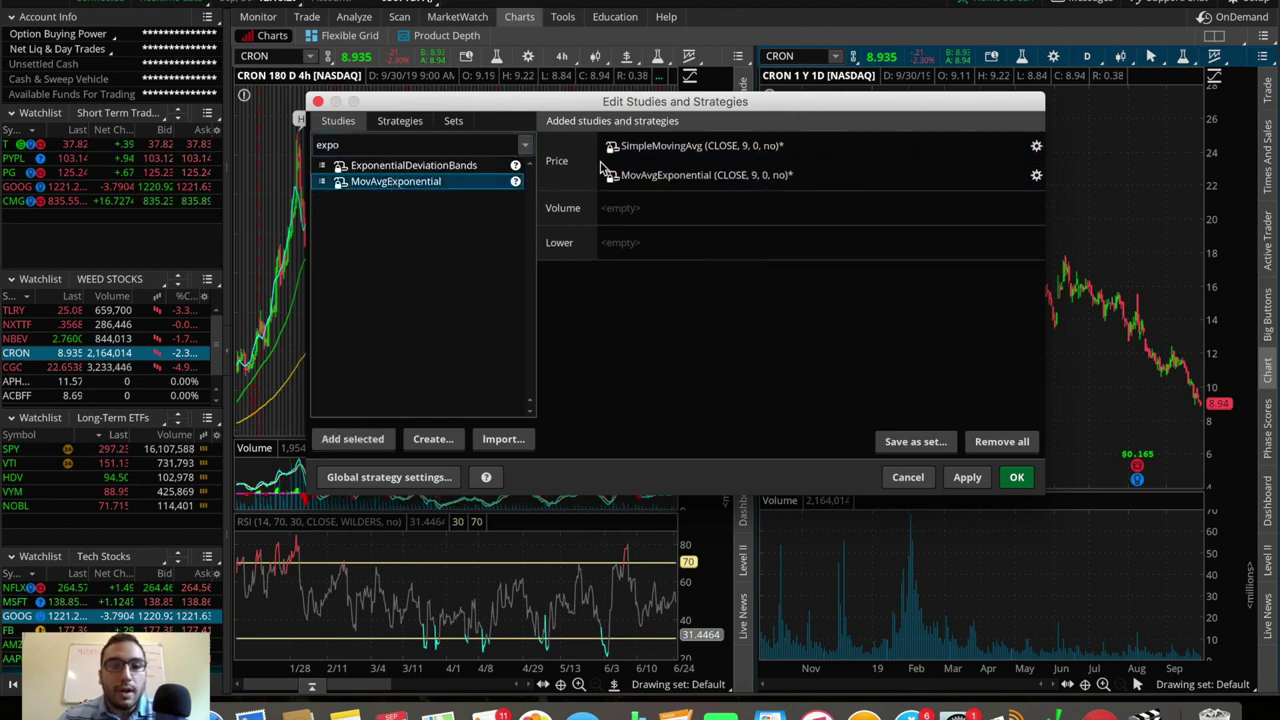
Set the length of the SimpleMovingAvg study to 180.
double_click(700, 147)
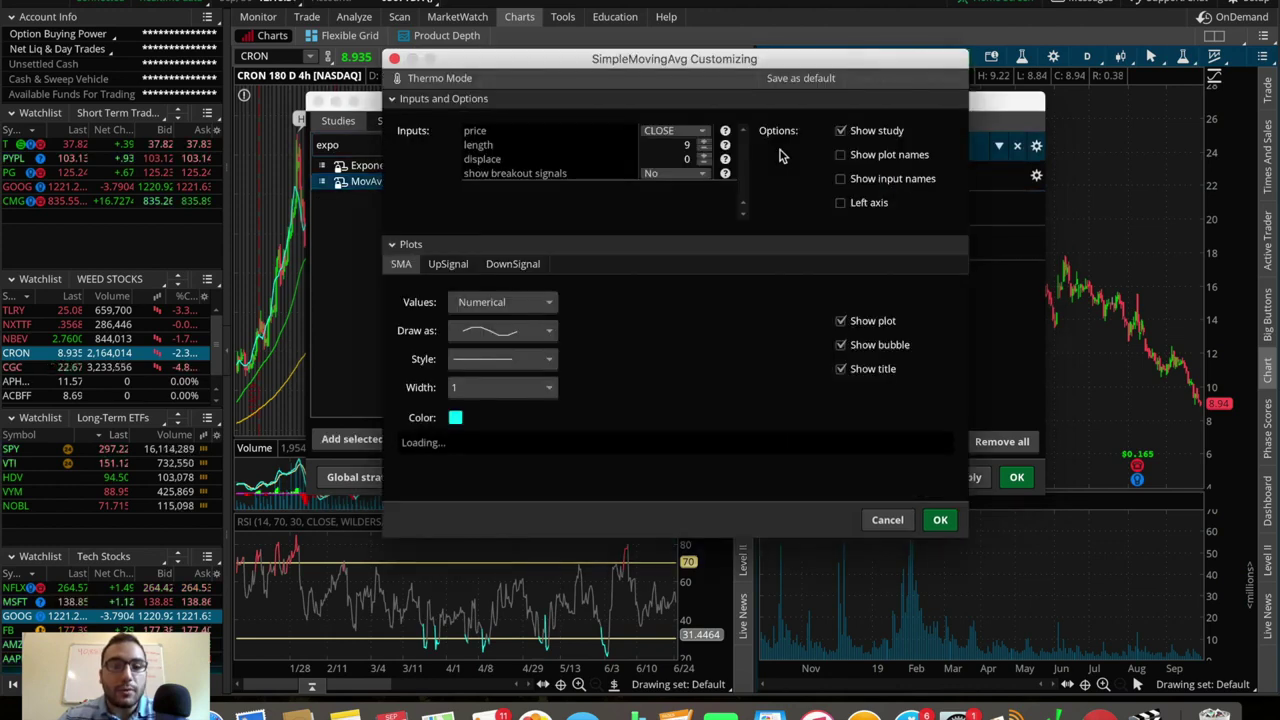
left_click(703, 143)
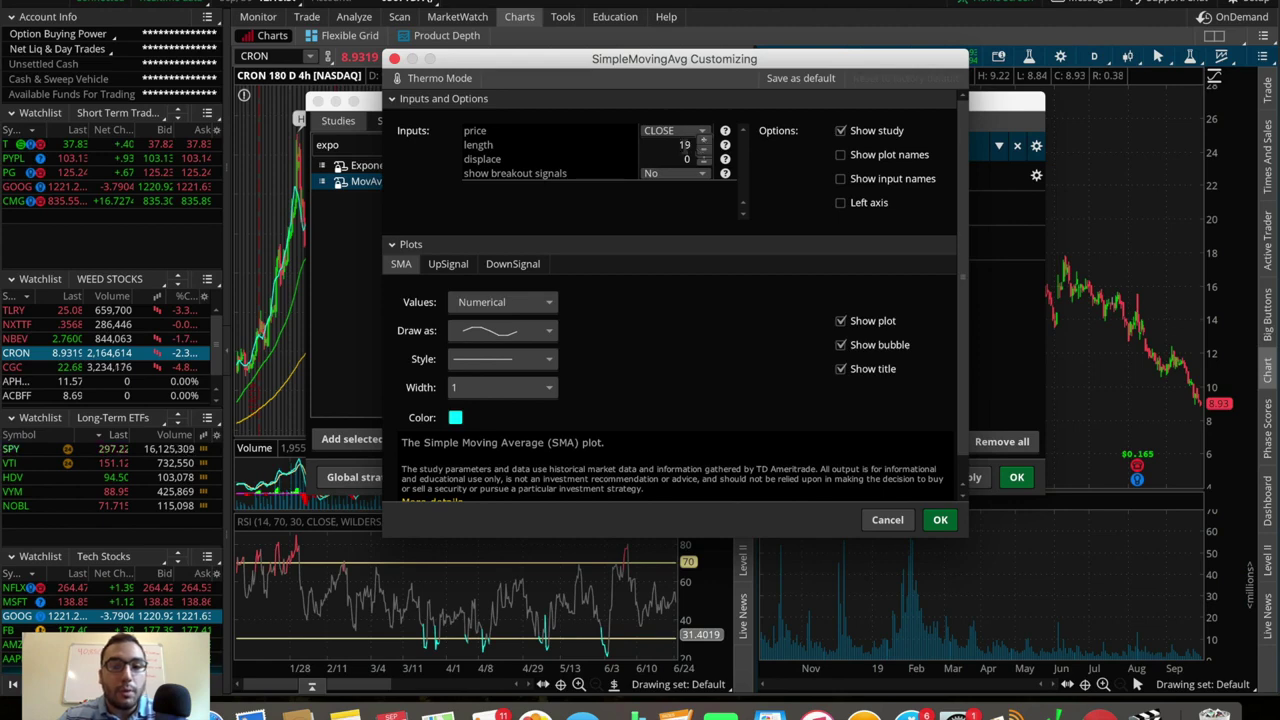
double_click(686, 145)
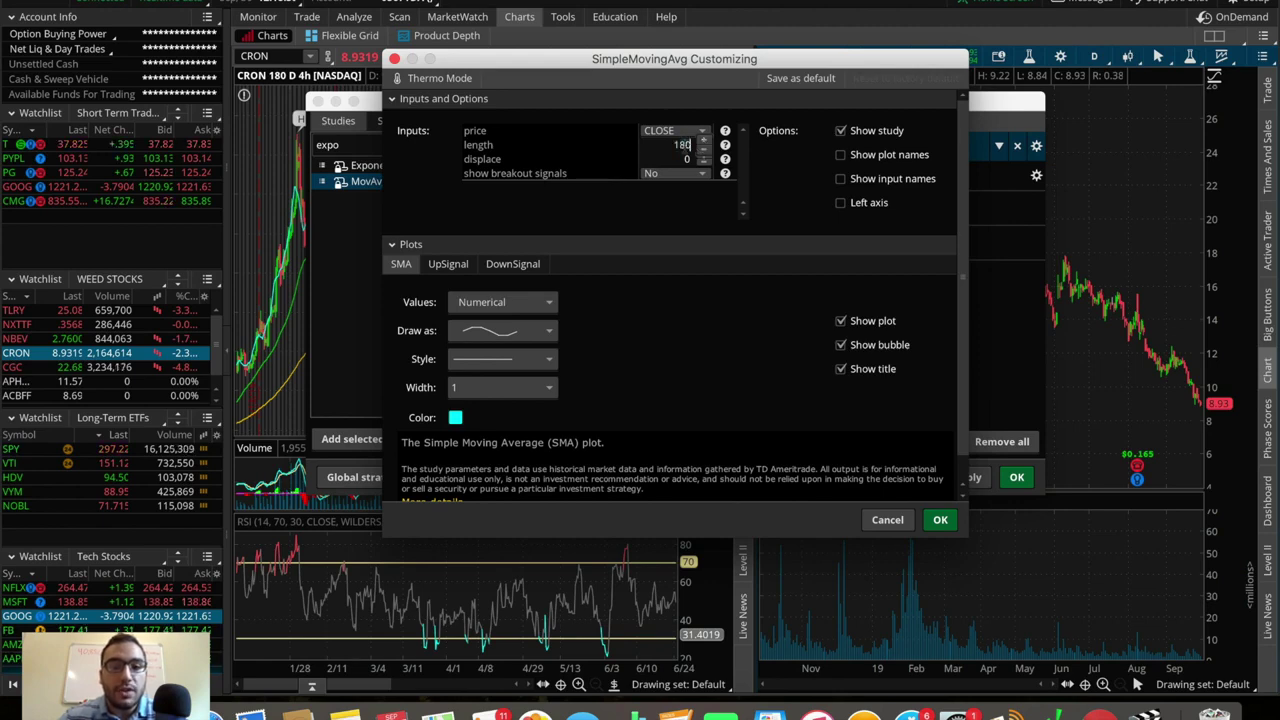
left_click(940, 519)
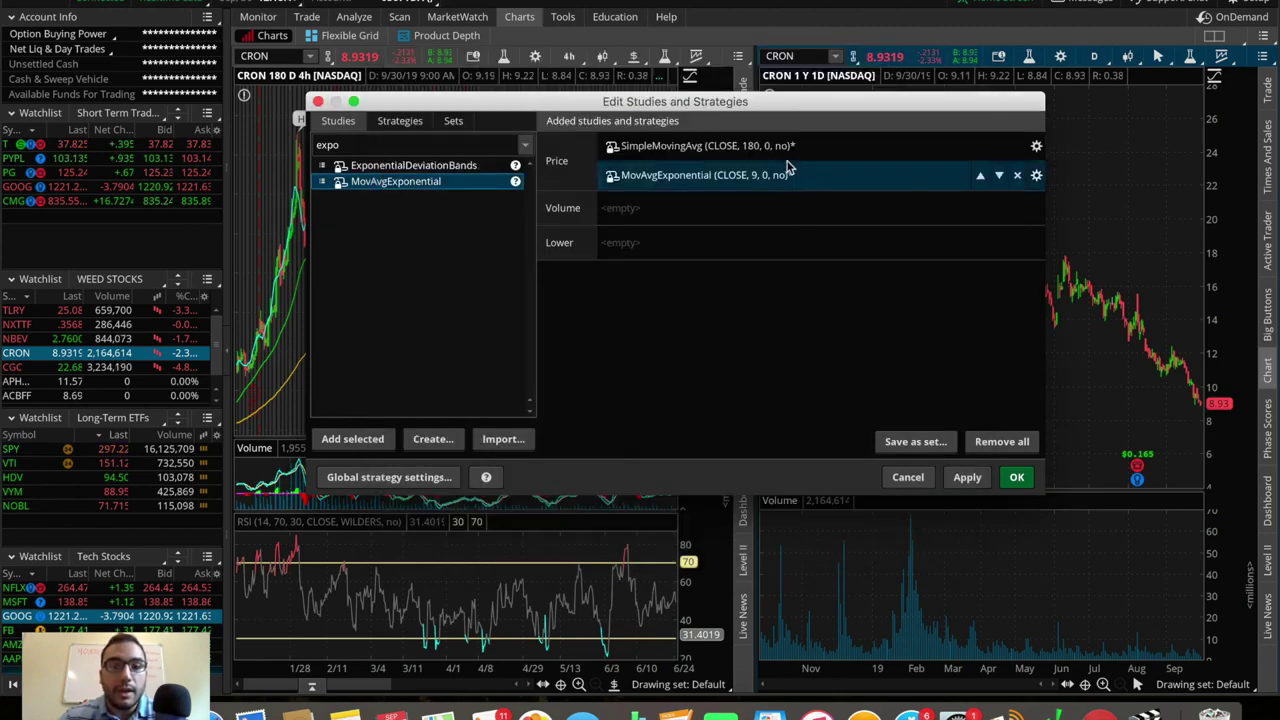
Add a second SimpleMovingAvg study to the price section.
double_click(433, 143)
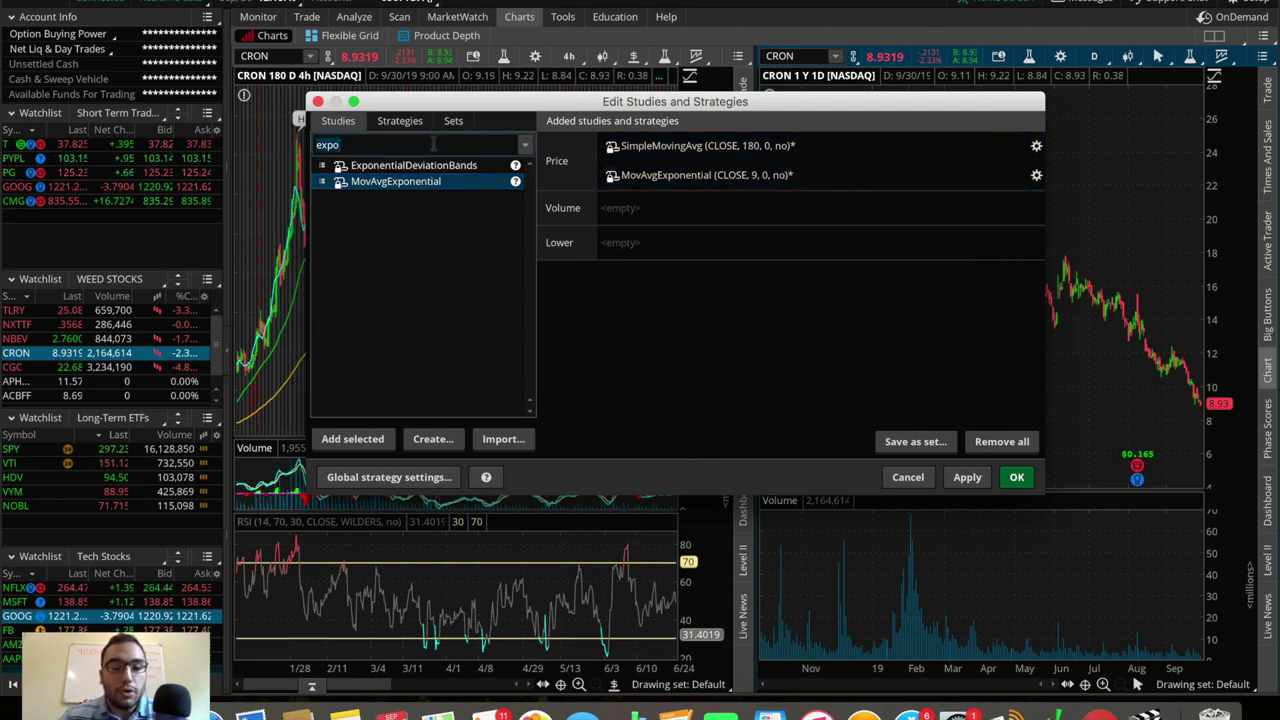
type("simple")
double_click(420, 182)
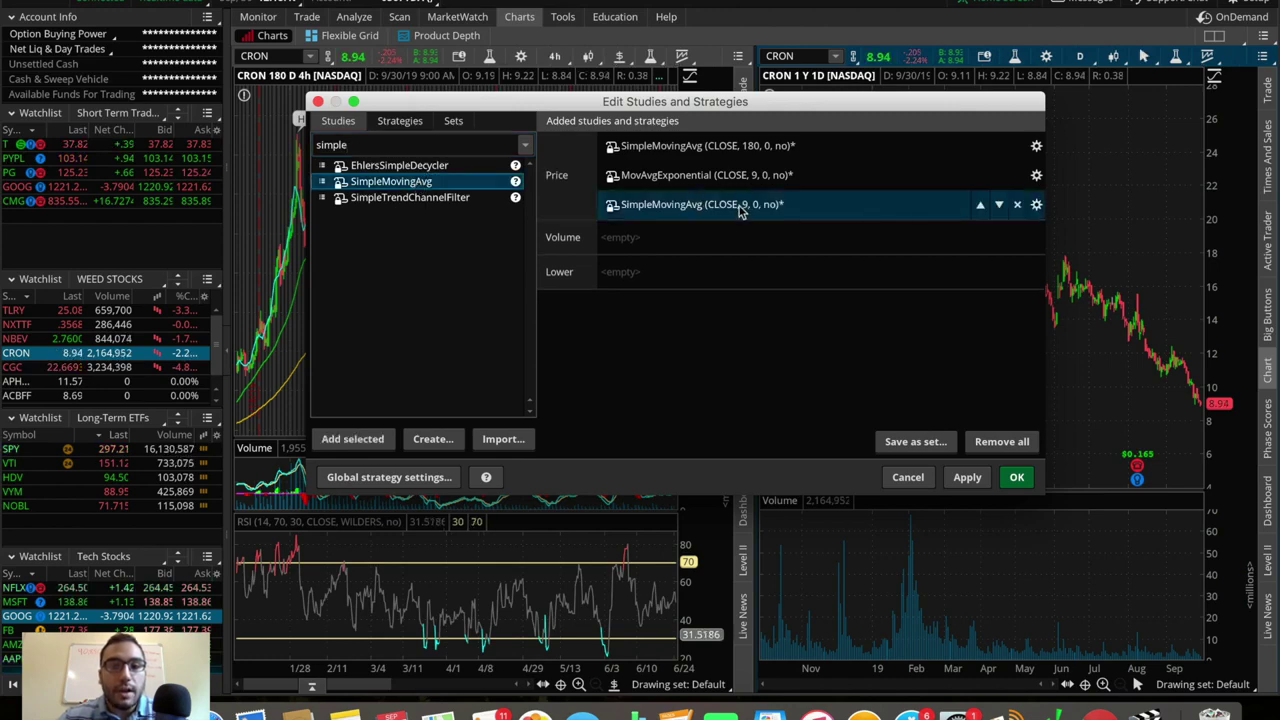
Set the second SimpleMovingAvg study's length to 50 and its plot color to green.
double_click(757, 207)
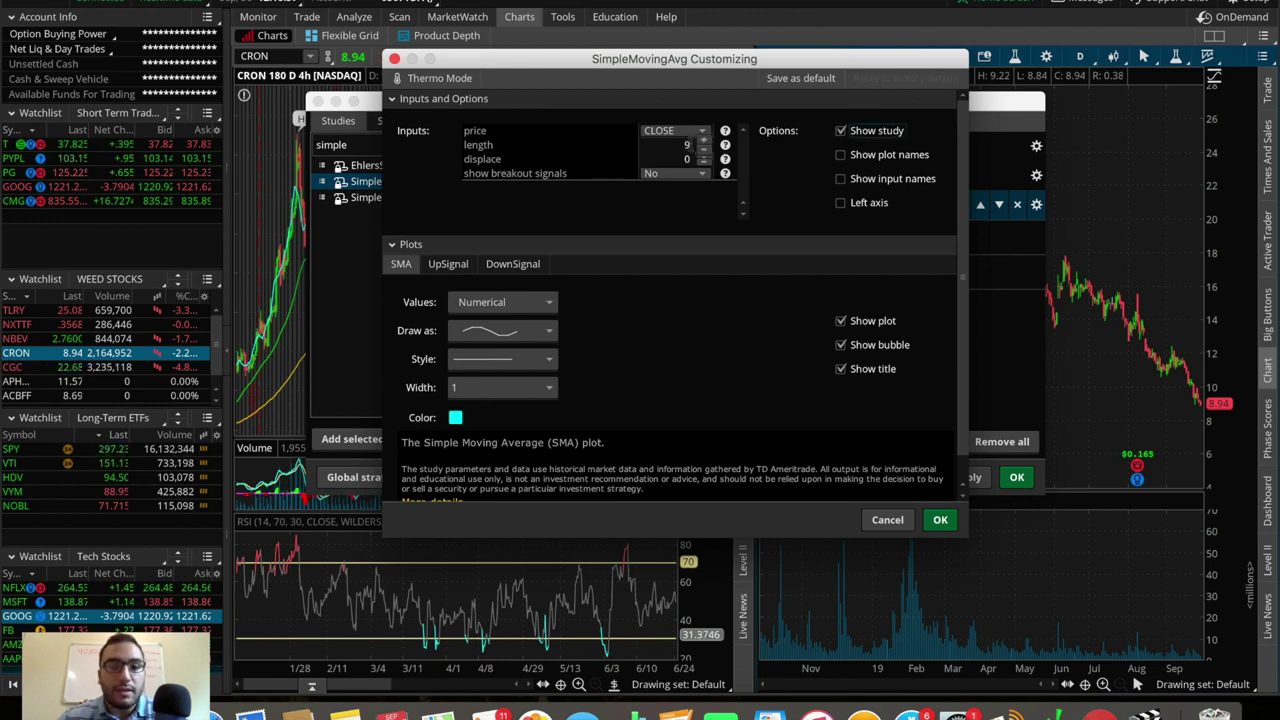
left_click(690, 145)
key("BackSpace")
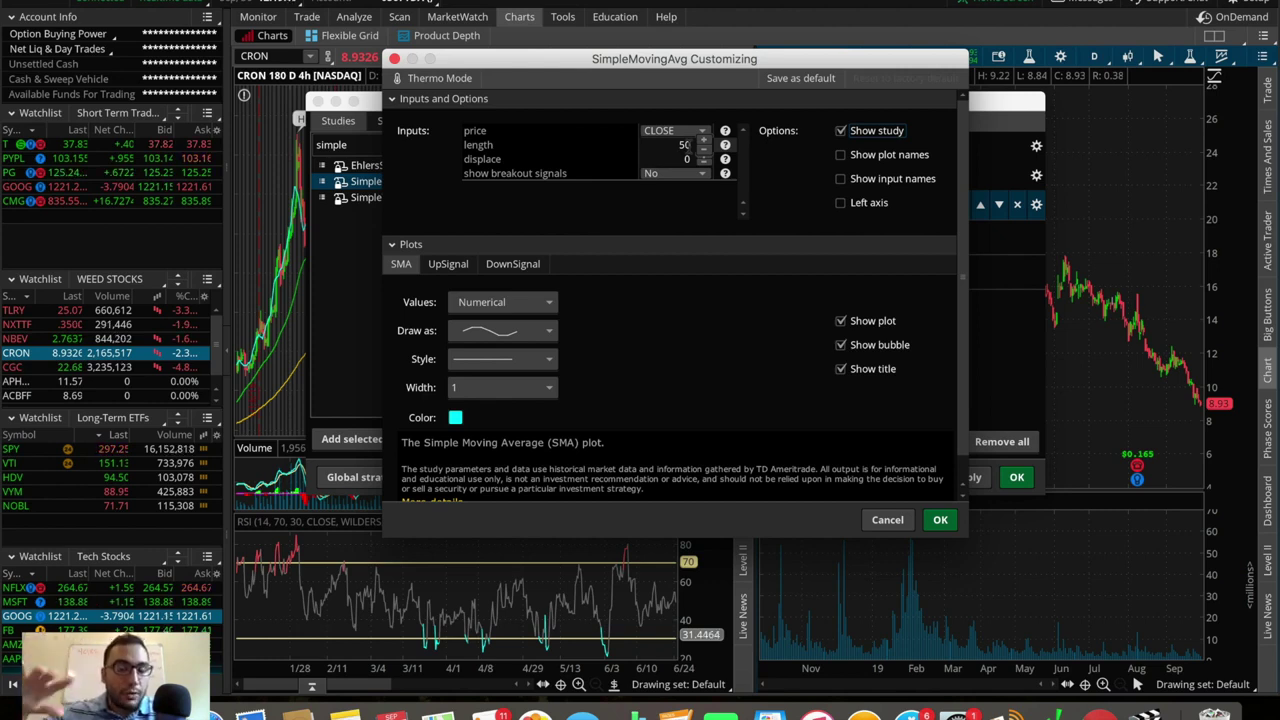
left_click(414, 523)
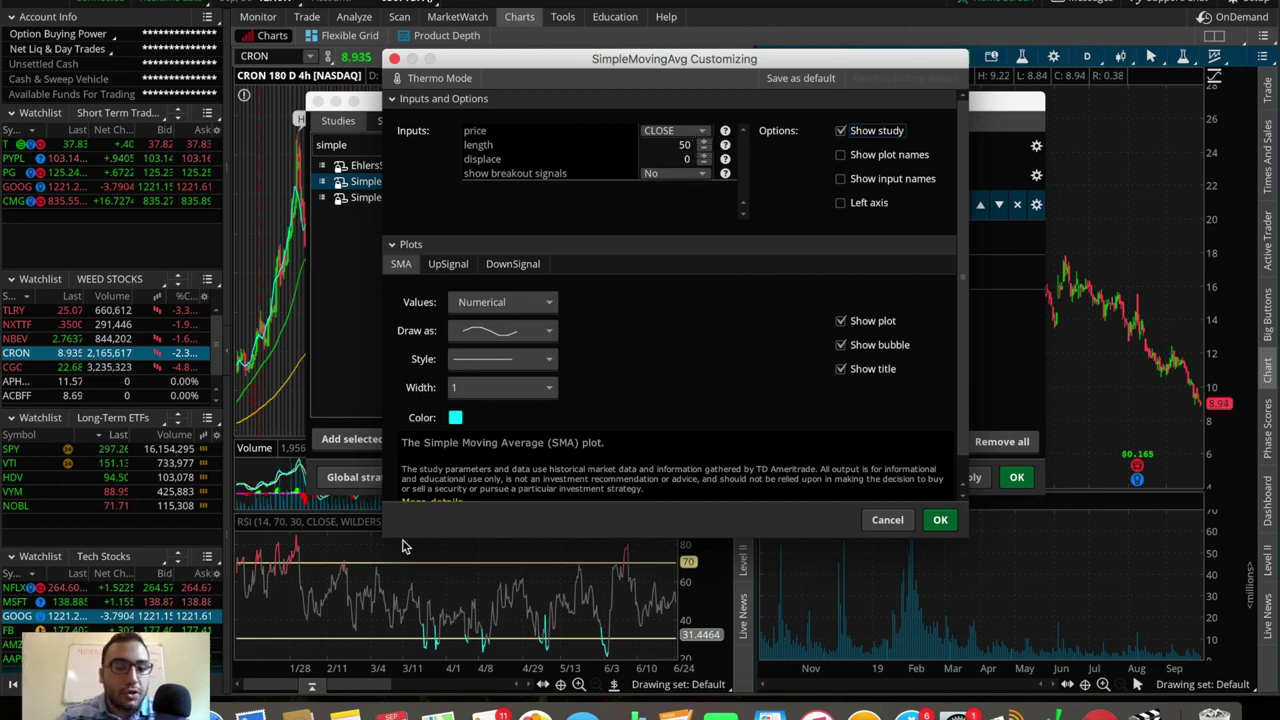
left_click(455, 418)
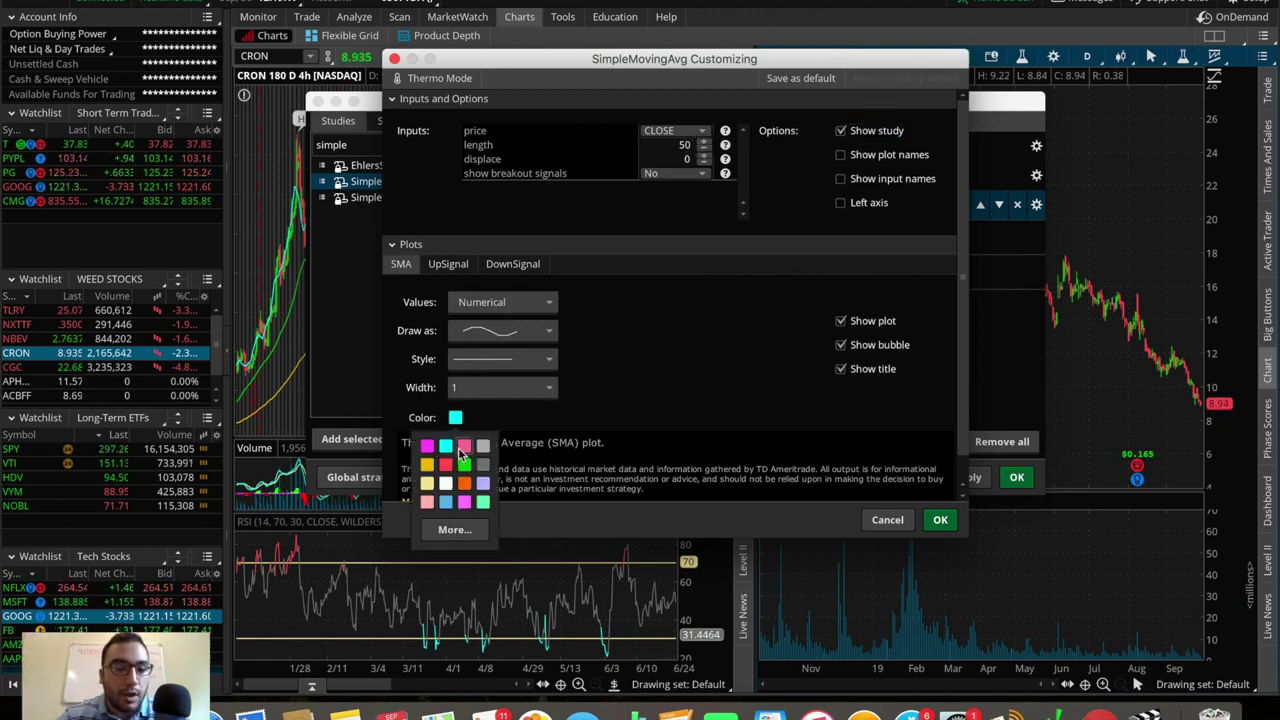
left_click(466, 465)
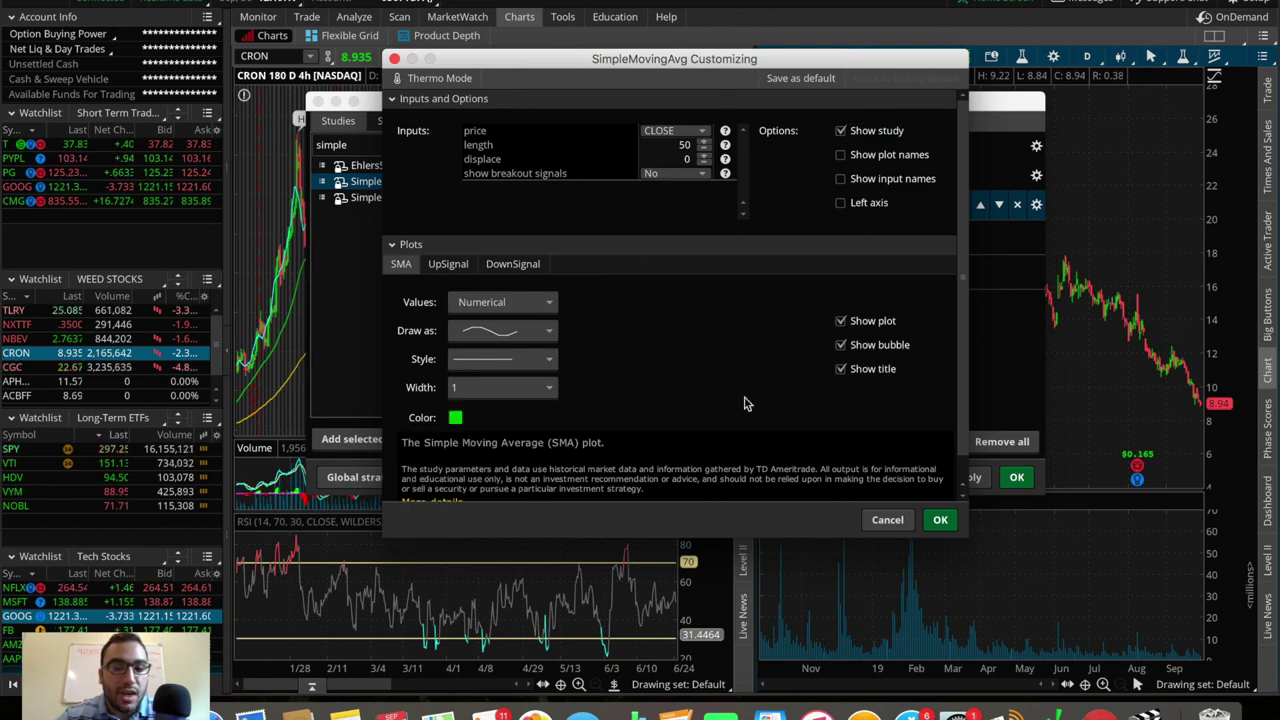
left_click(940, 519)
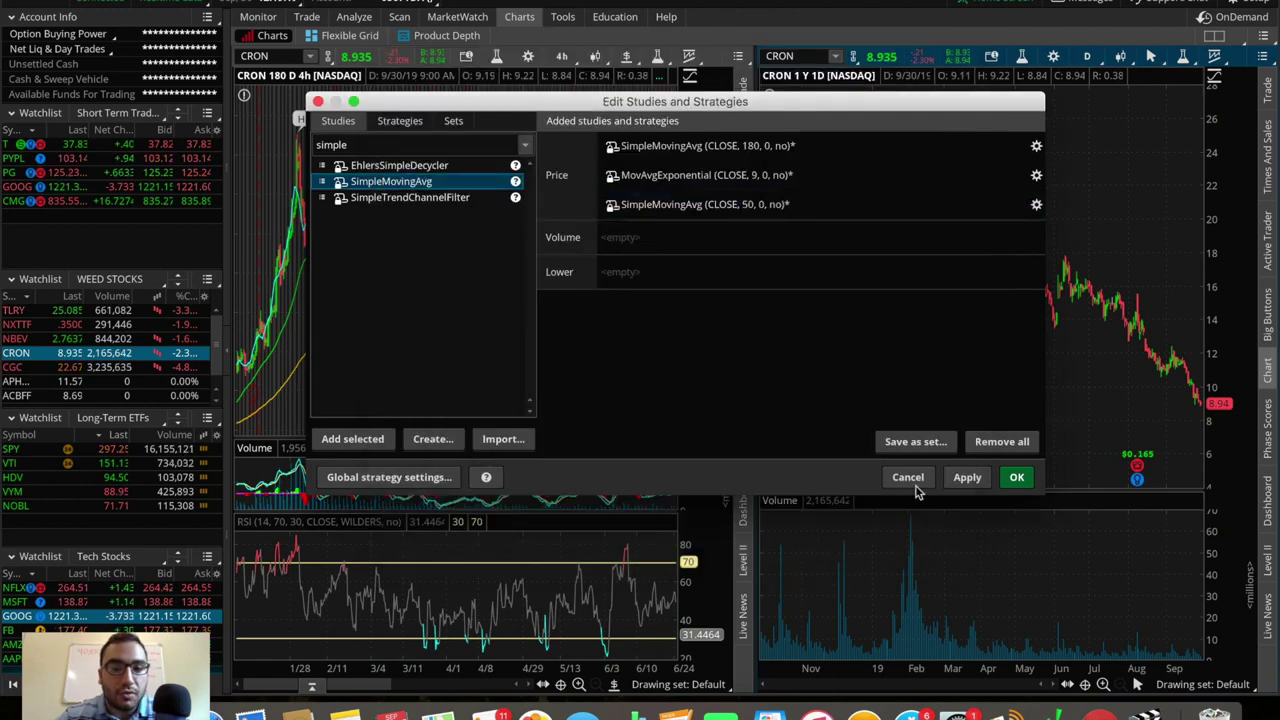
Change the plot color of the 180-length SimpleMovingAvg study to golden yellow.
double_click(782, 148)
left_click(455, 418)
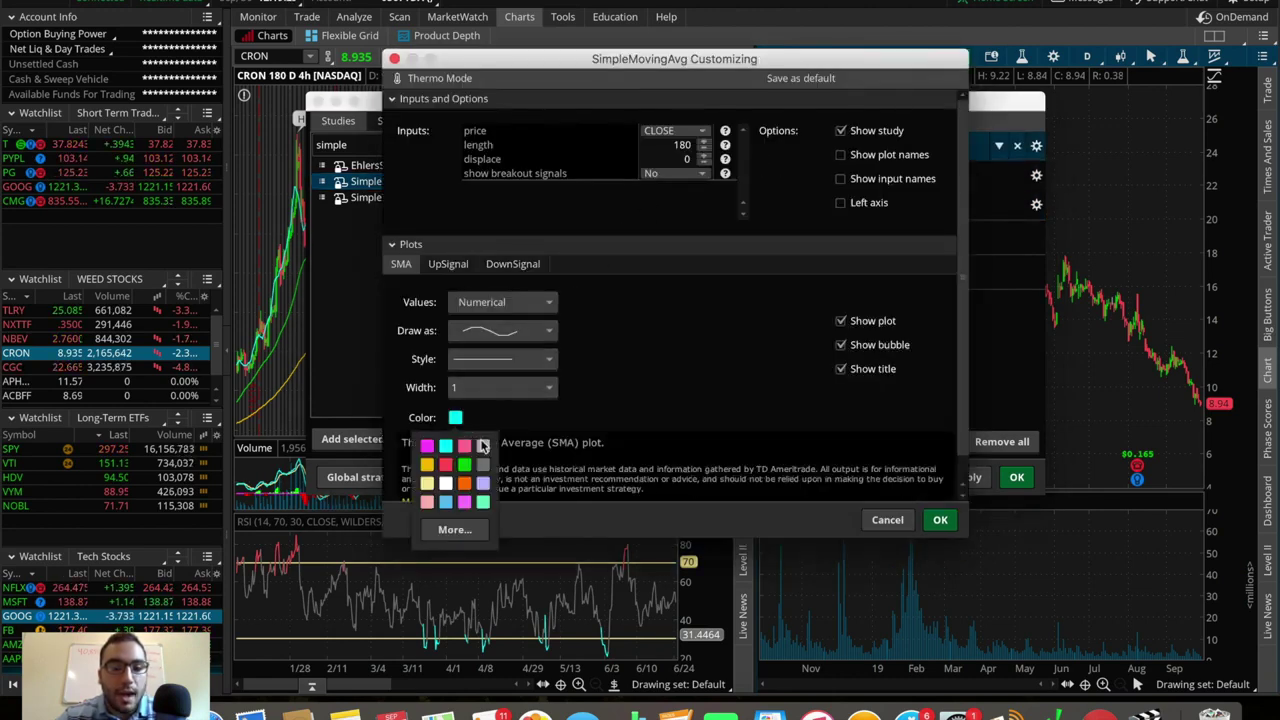
left_click(427, 467)
left_click(940, 519)
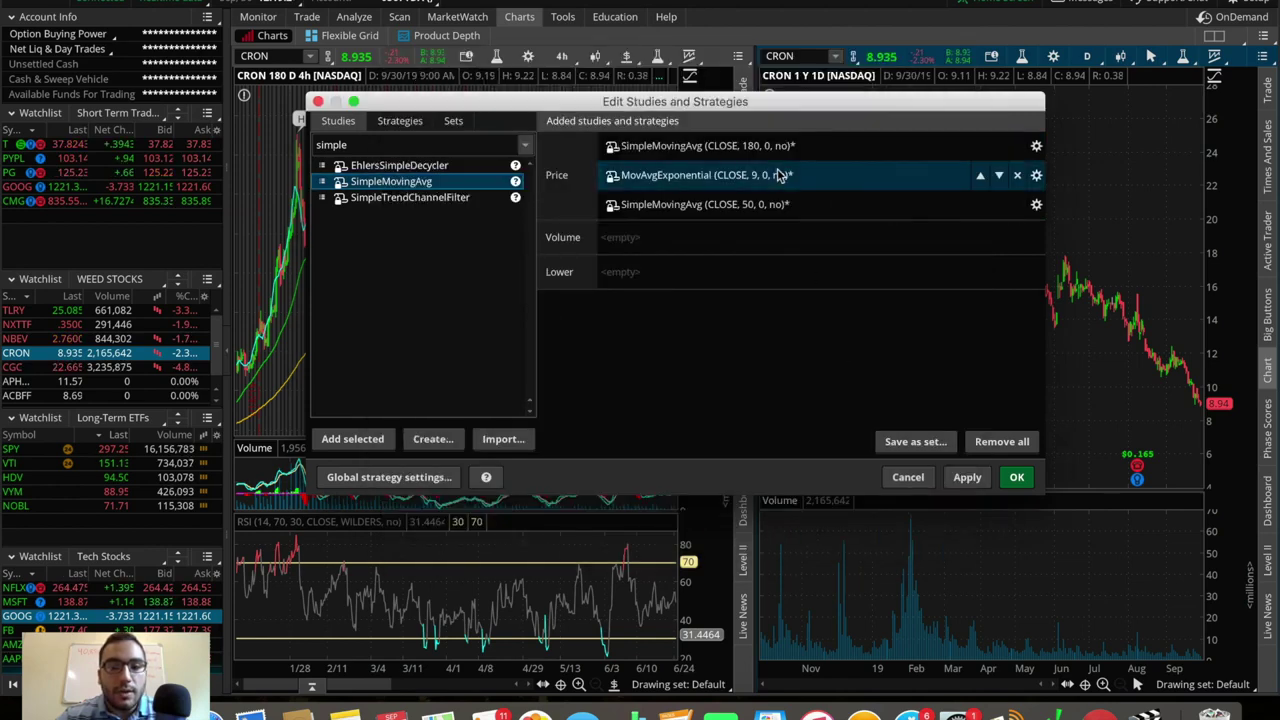
Choose cyan as the plot color of the MovAvgExponential study.
double_click(780, 175)
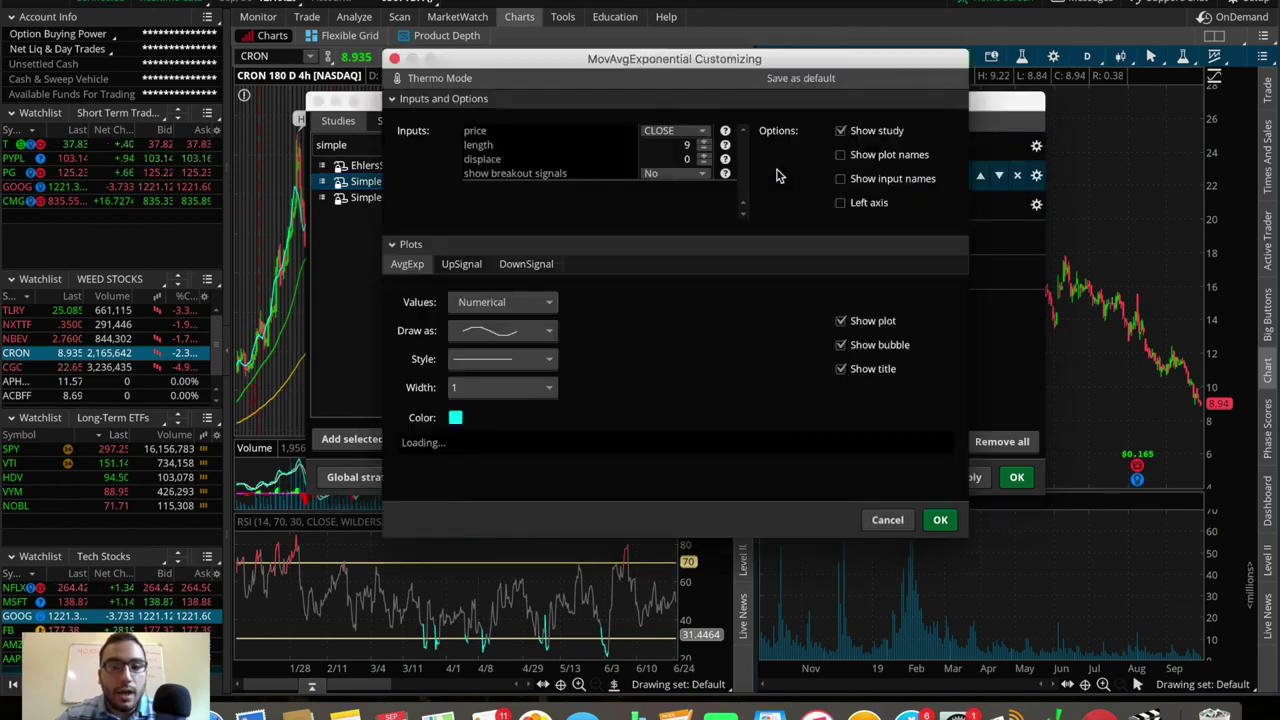
left_click(455, 418)
left_click(447, 446)
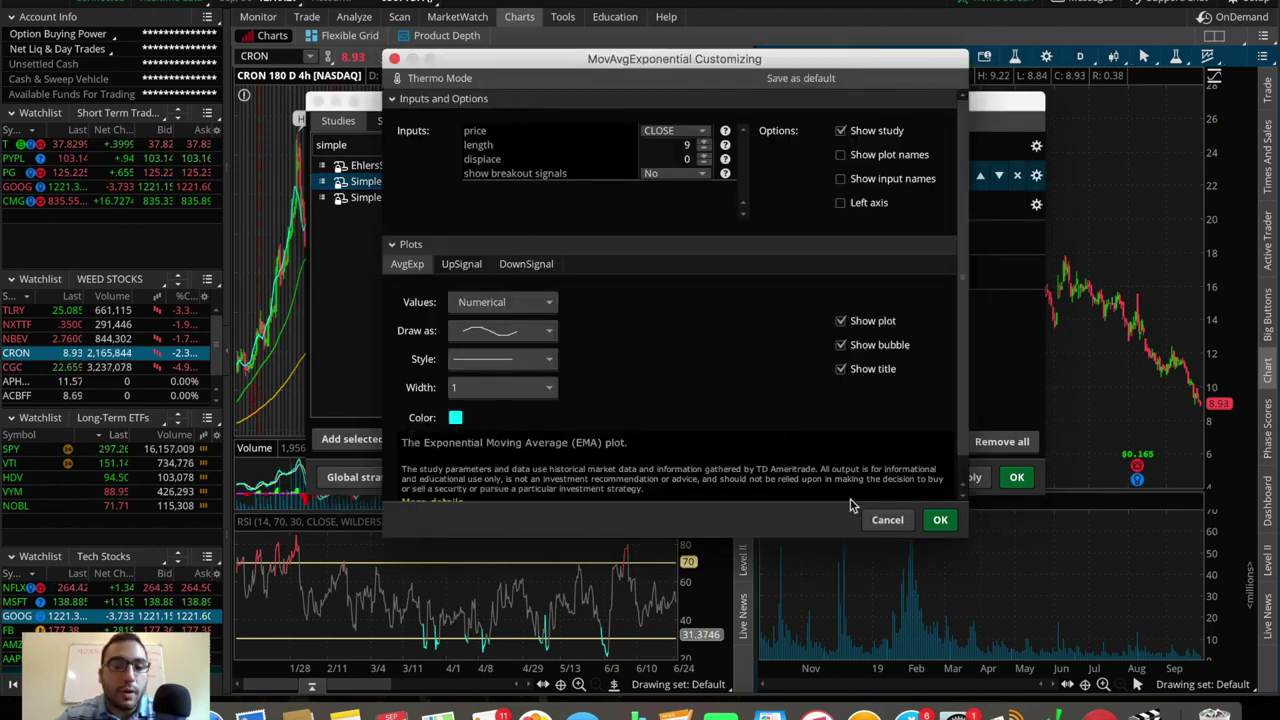
left_click(940, 520)
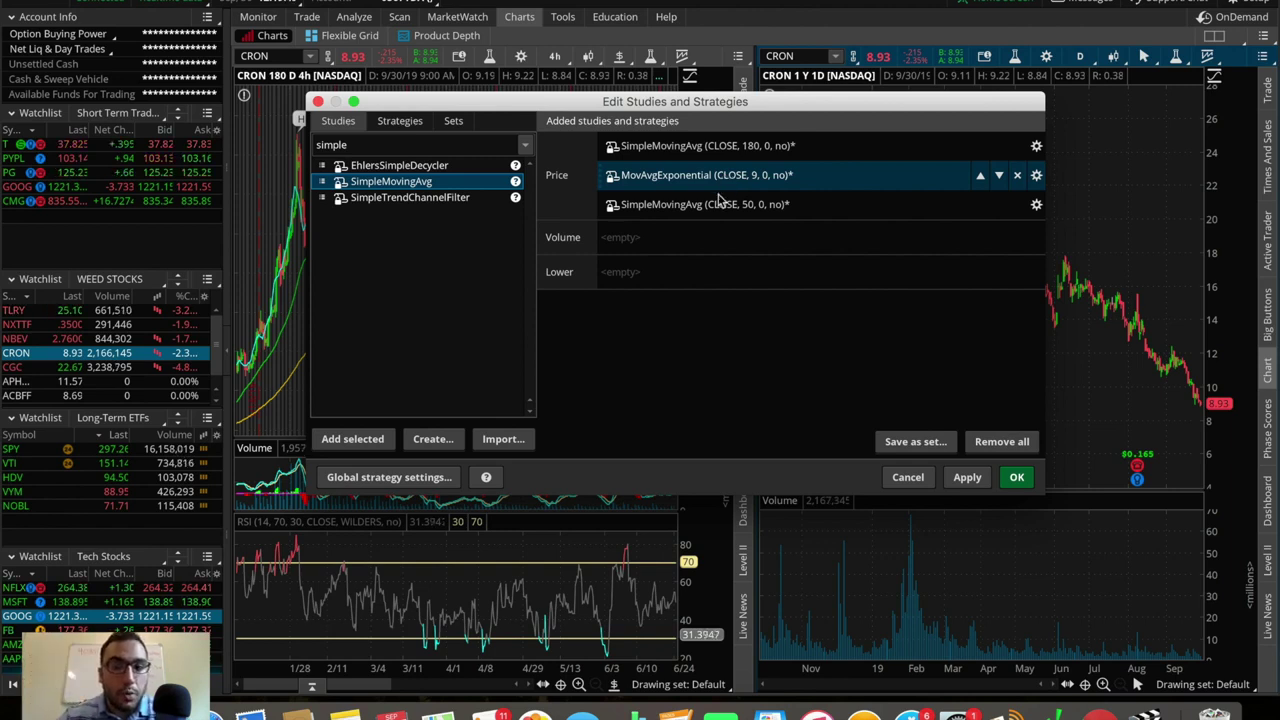
left_click(721, 201)
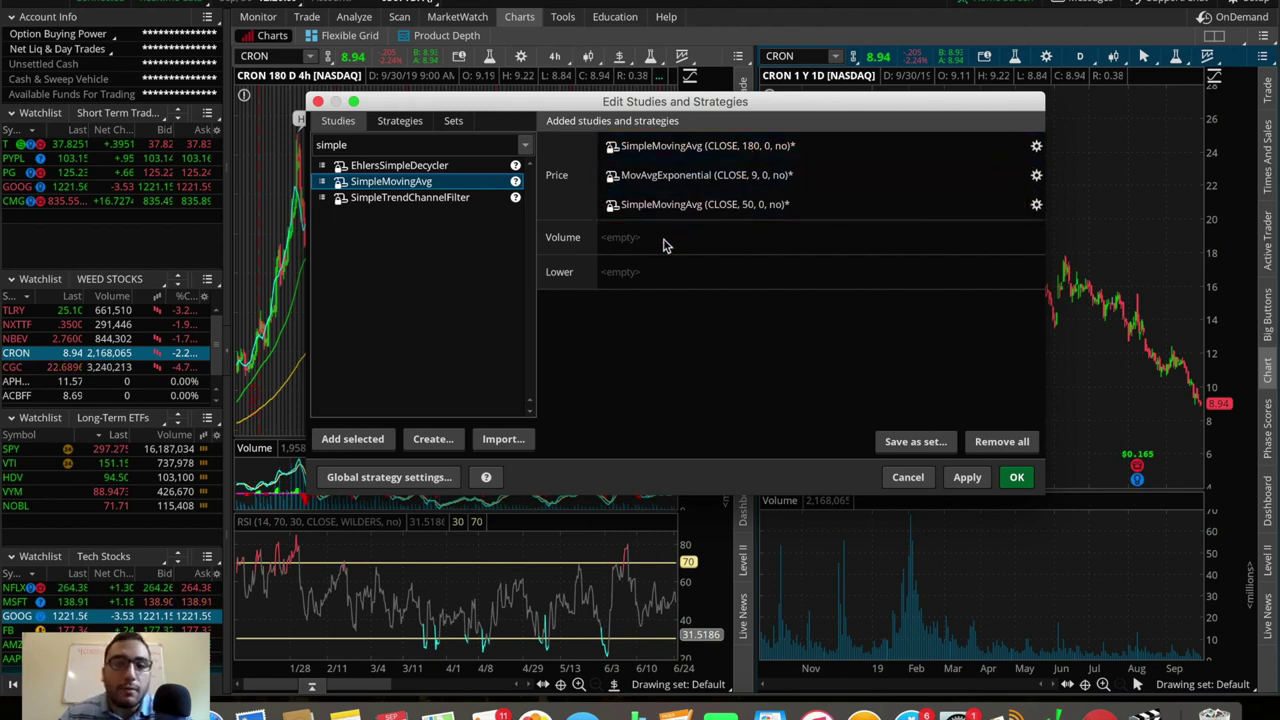
Add the RSI study to the lower section and review its length, overbought and oversold settings.
double_click(381, 145)
type("rsi")
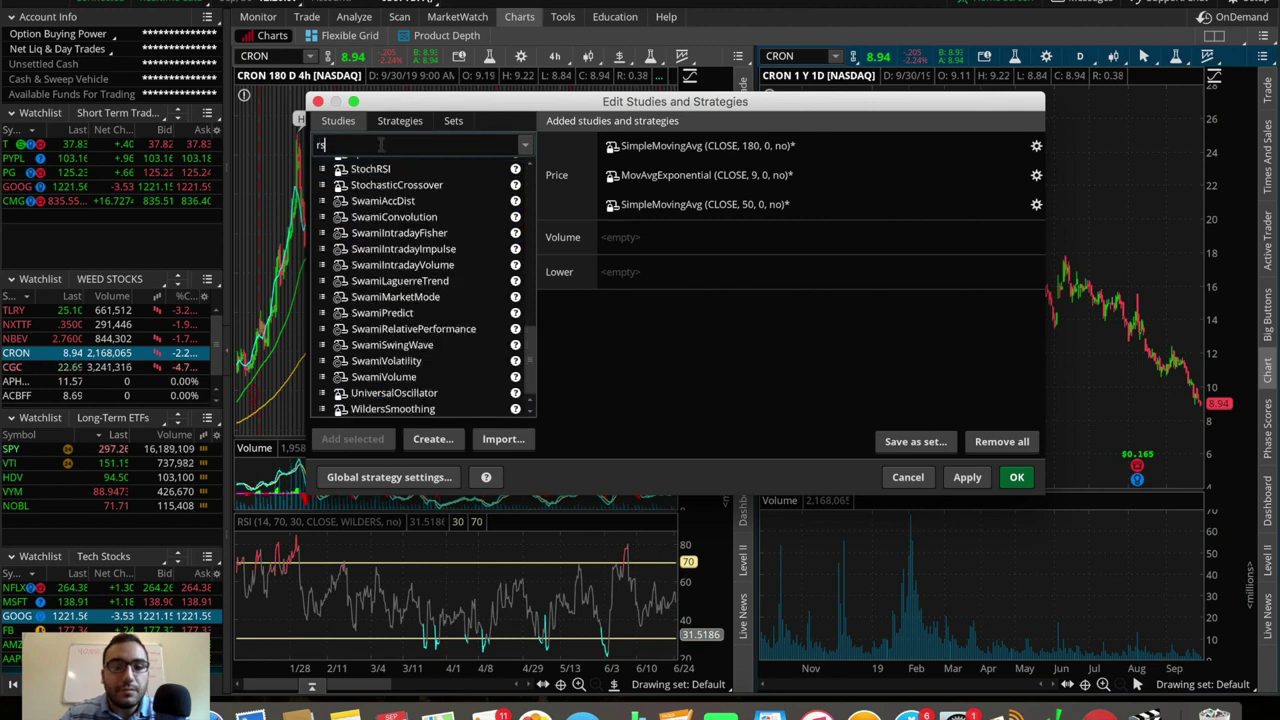
left_click(360, 166)
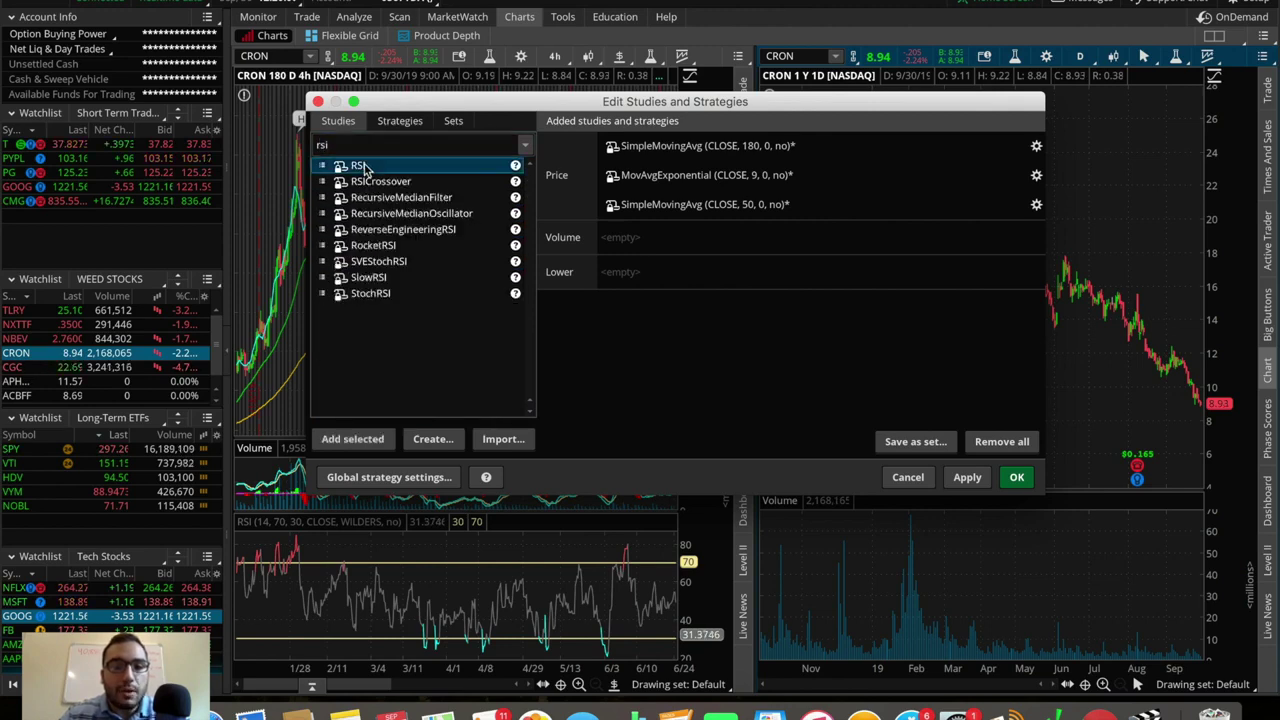
double_click(363, 170)
mouse_move(702, 279)
double_click(697, 275)
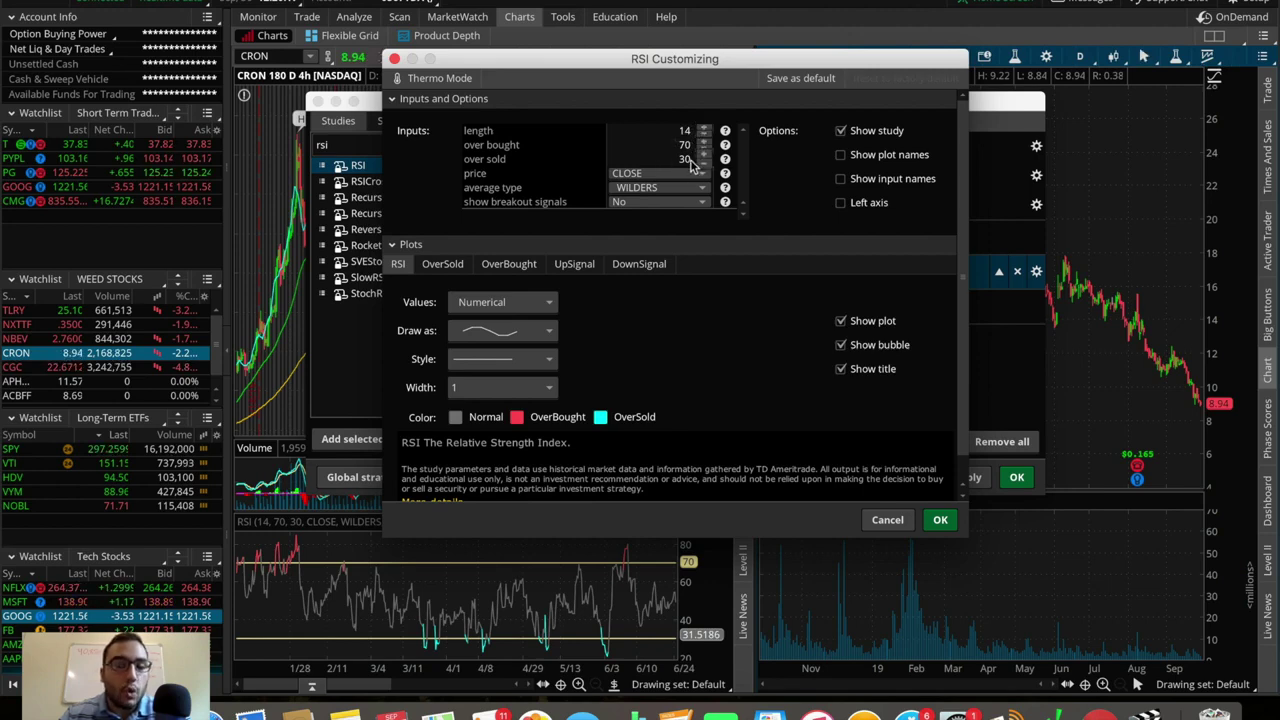
left_click(940, 521)
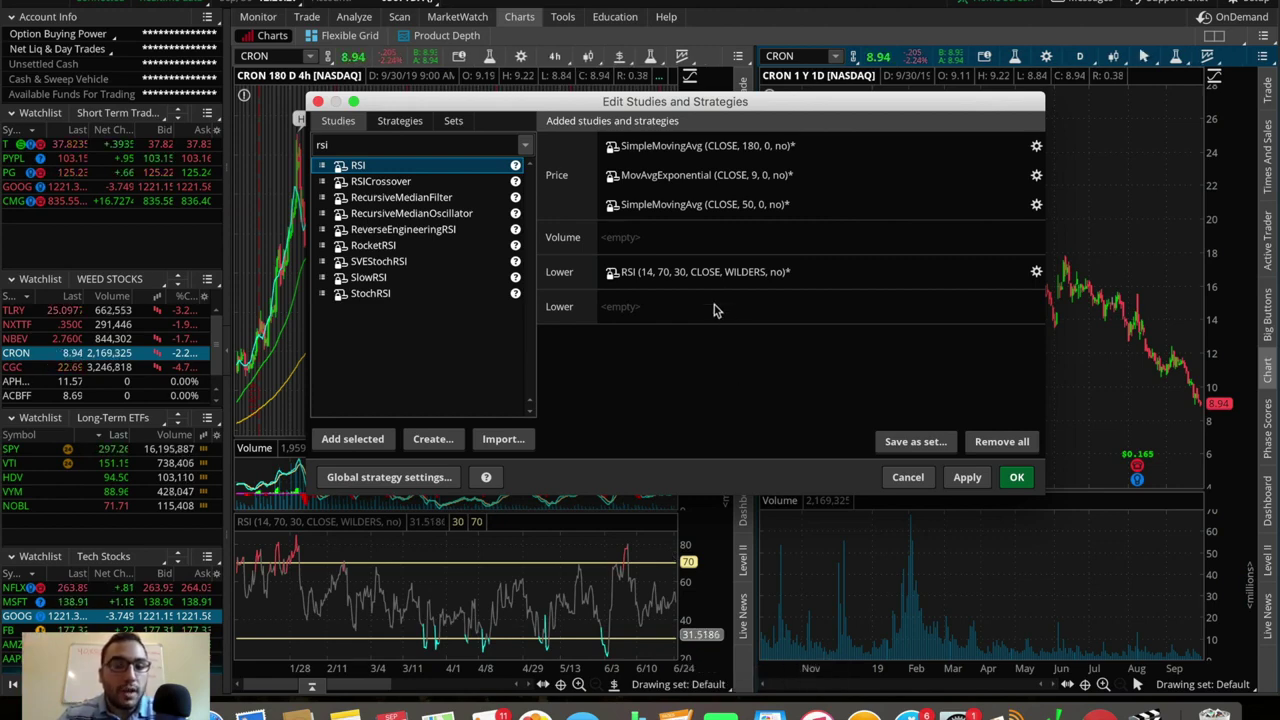
Search the studies for macd, add the MACD study to the lower section, and apply the study changes.
left_click(387, 146)
key("BackSpace")
key("BackSpace")
key("BackSpace")
type("macd")
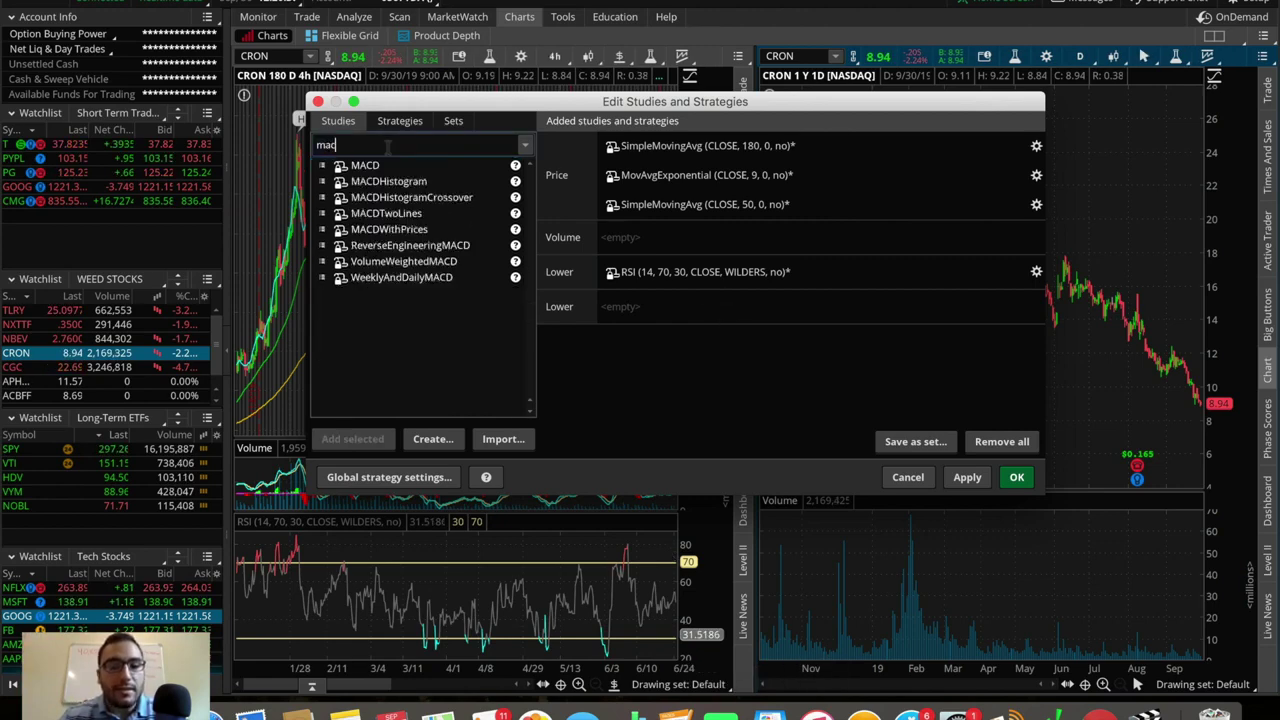
double_click(366, 166)
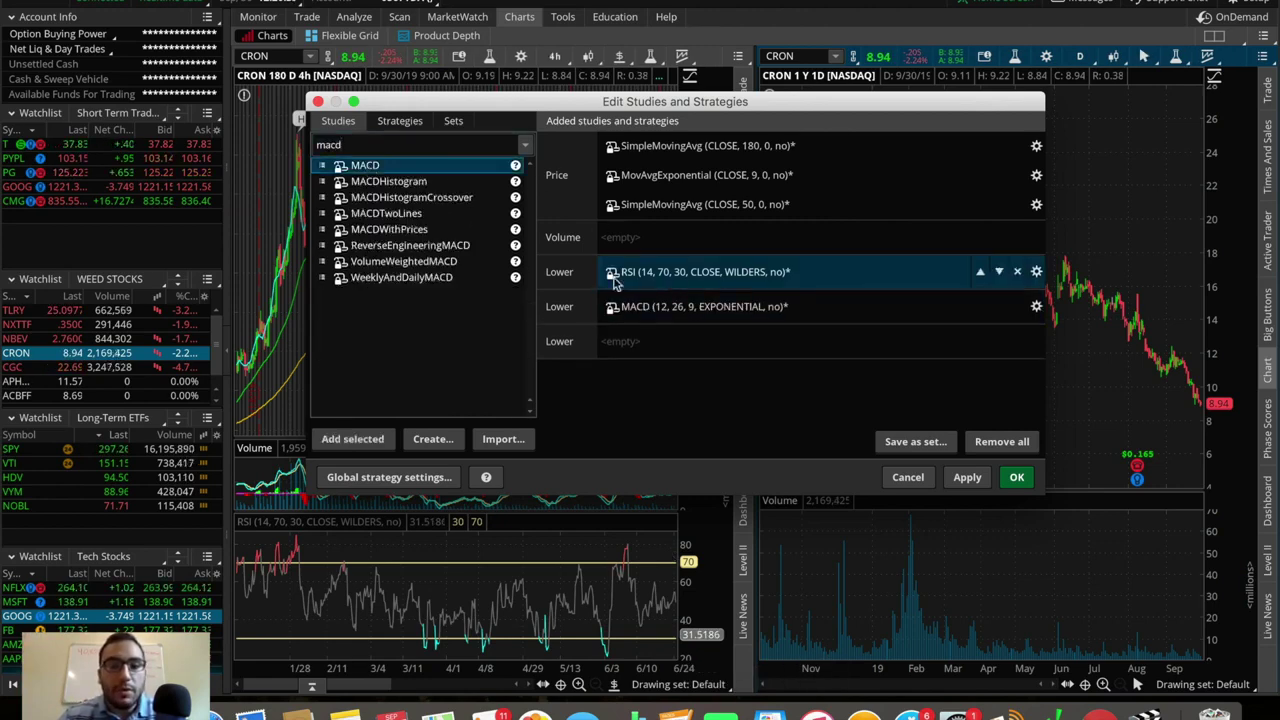
left_click(1016, 477)
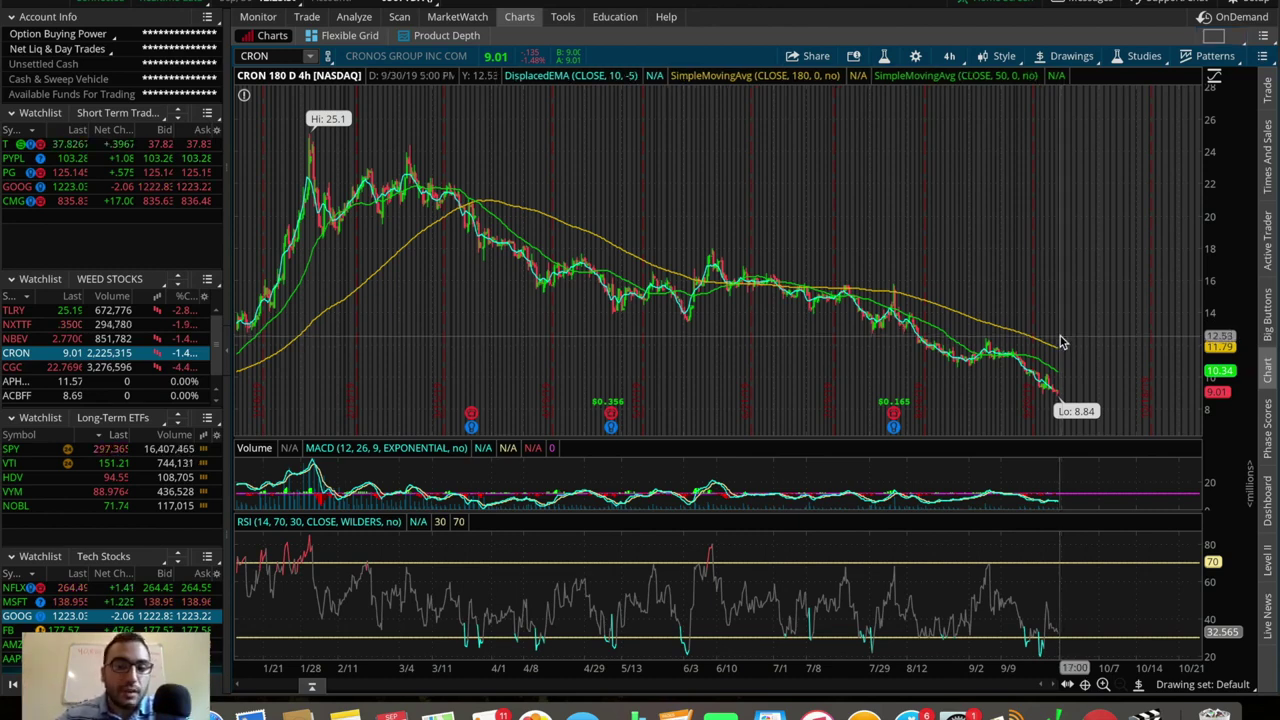
Start a new price alert for CRON from the chart and set its trigger price to 12.50.
right_click(1062, 342)
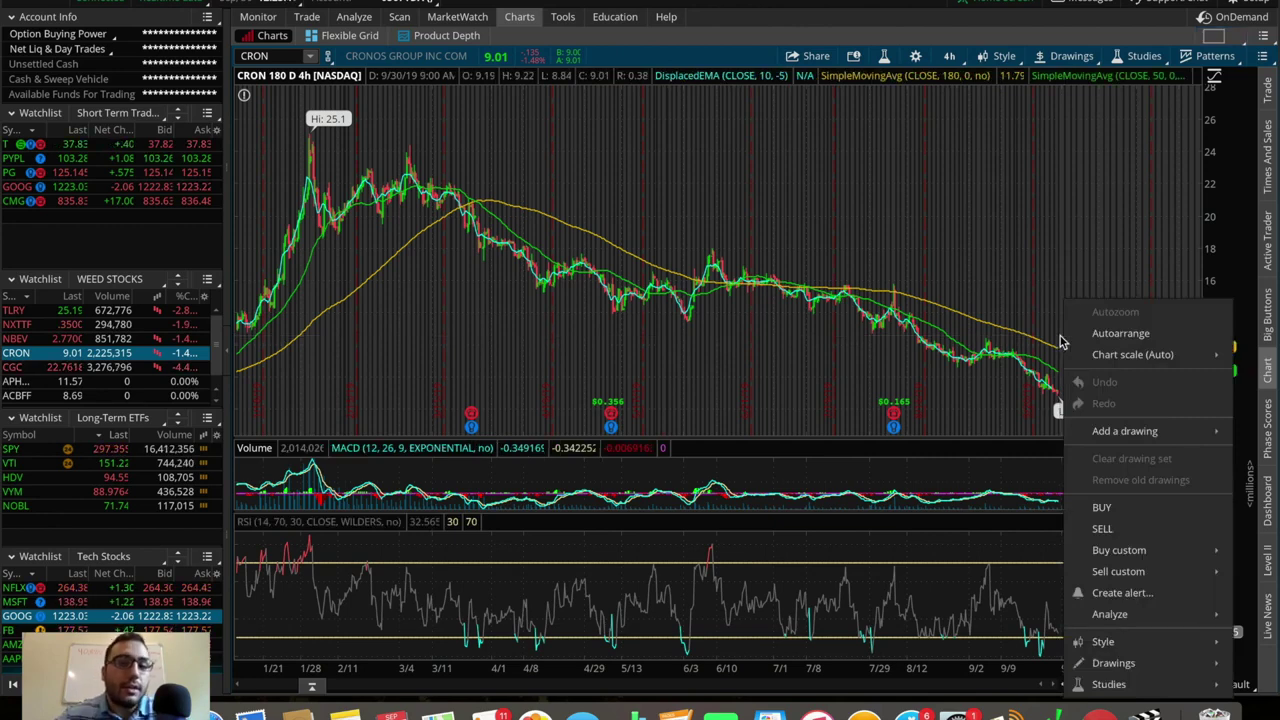
left_click(1080, 594)
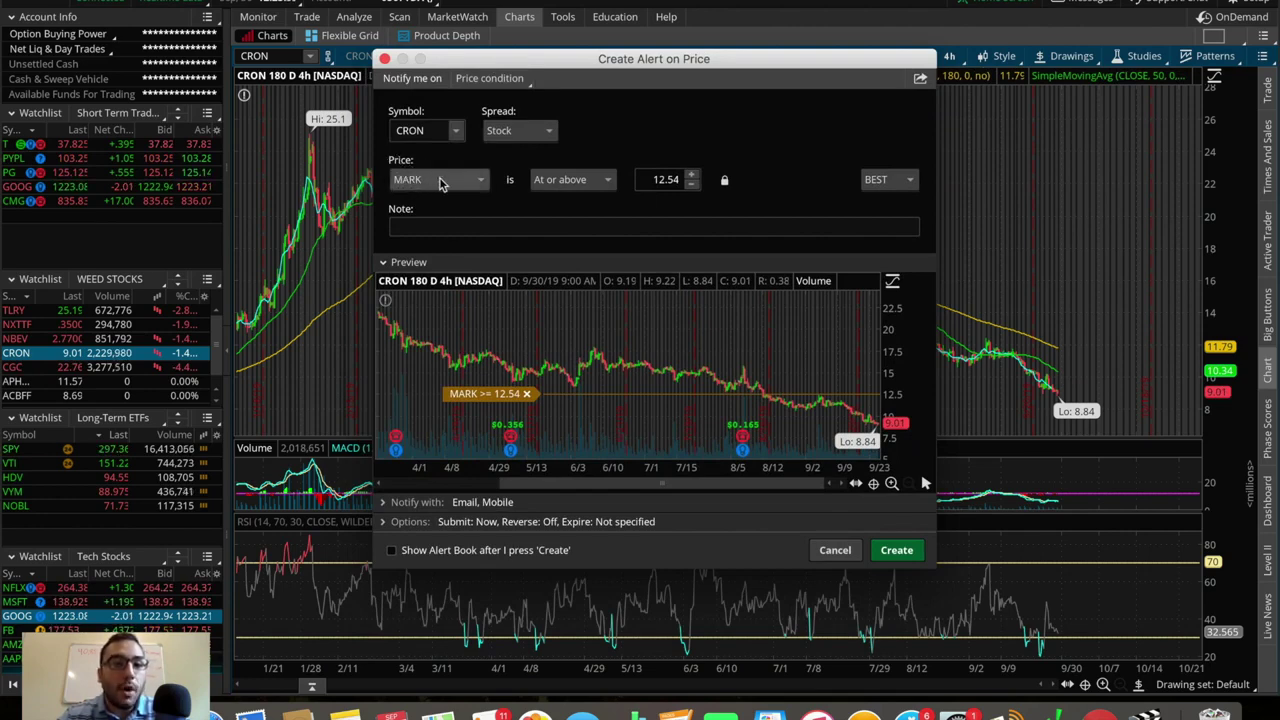
double_click(672, 186)
type("12.50")
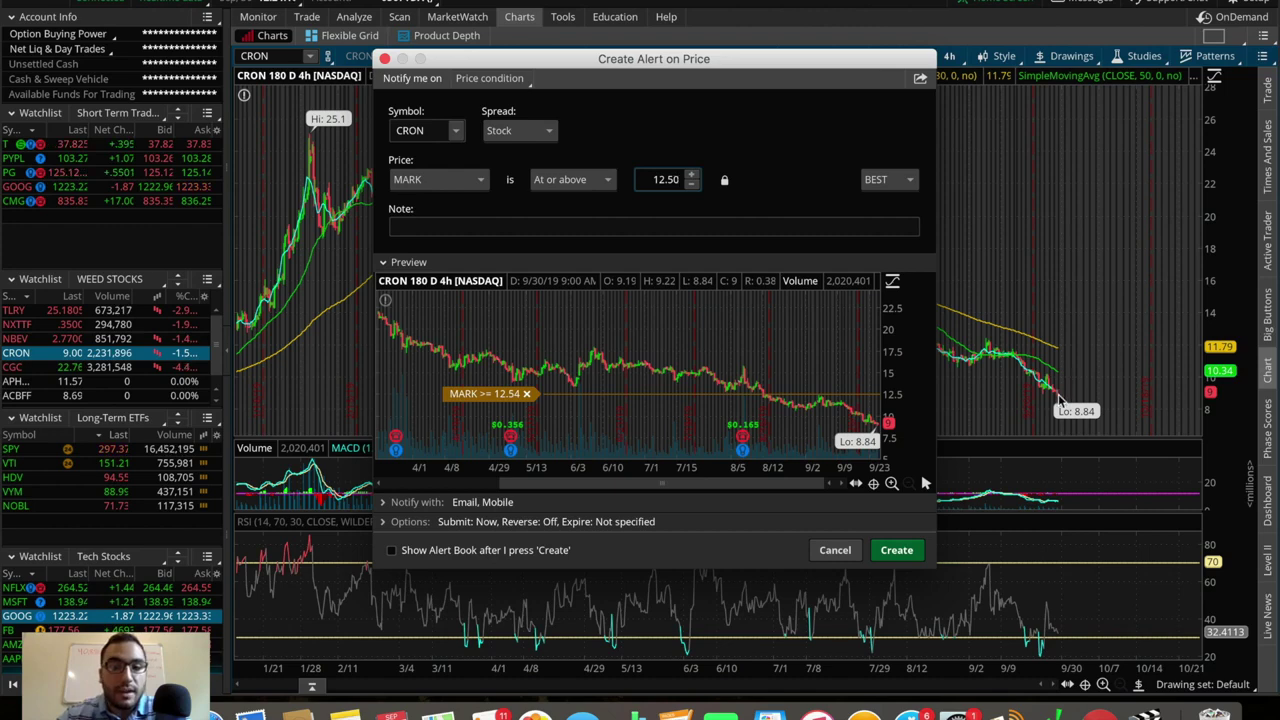
mouse_move(858, 61)
left_mouse_down()
mouse_move(858, 107)
mouse_move(874, 45)
left_mouse_up()
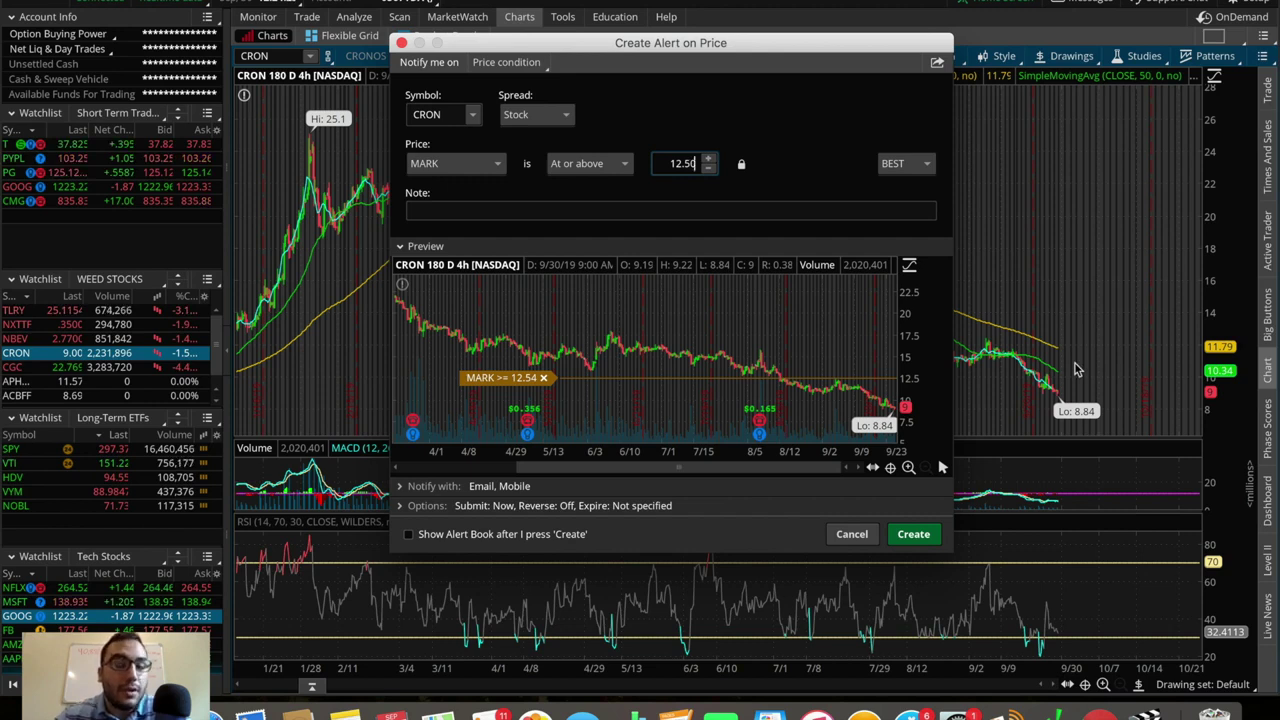
Change the CRON alert condition to at or below 8.50 and create the alert.
left_click(576, 164)
left_click(578, 194)
double_click(684, 164)
type("8")
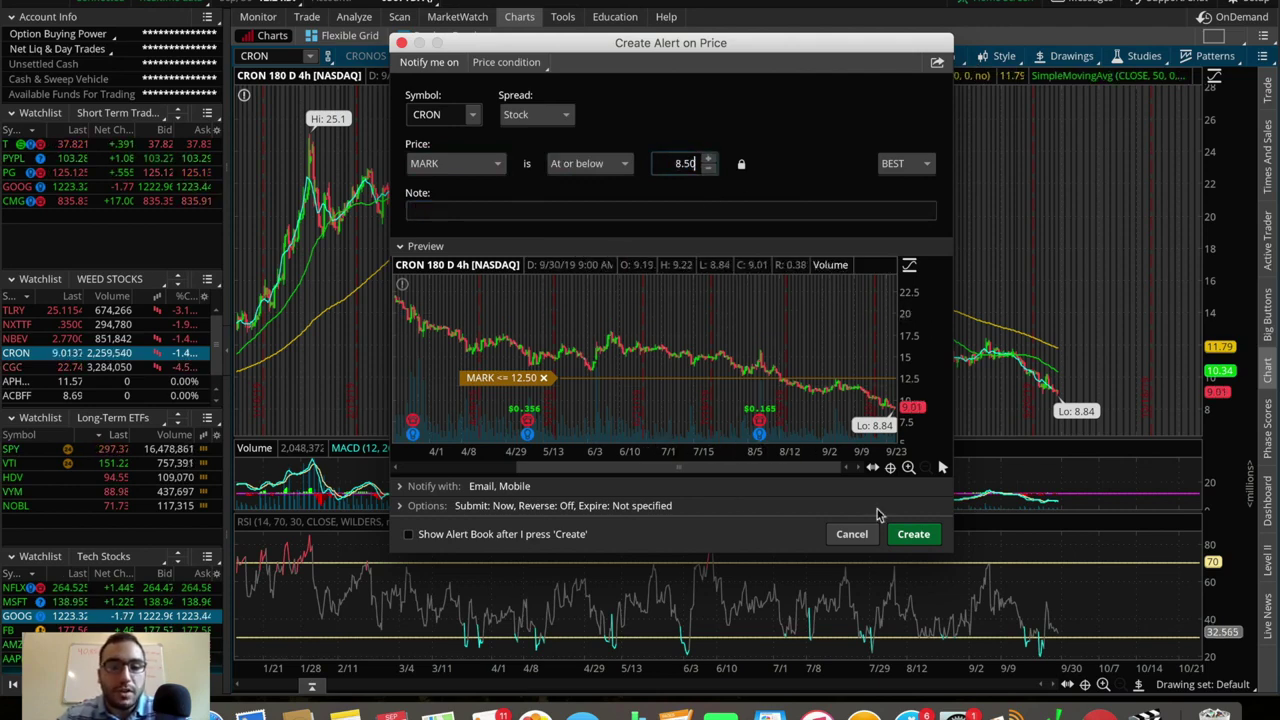
left_click(930, 534)
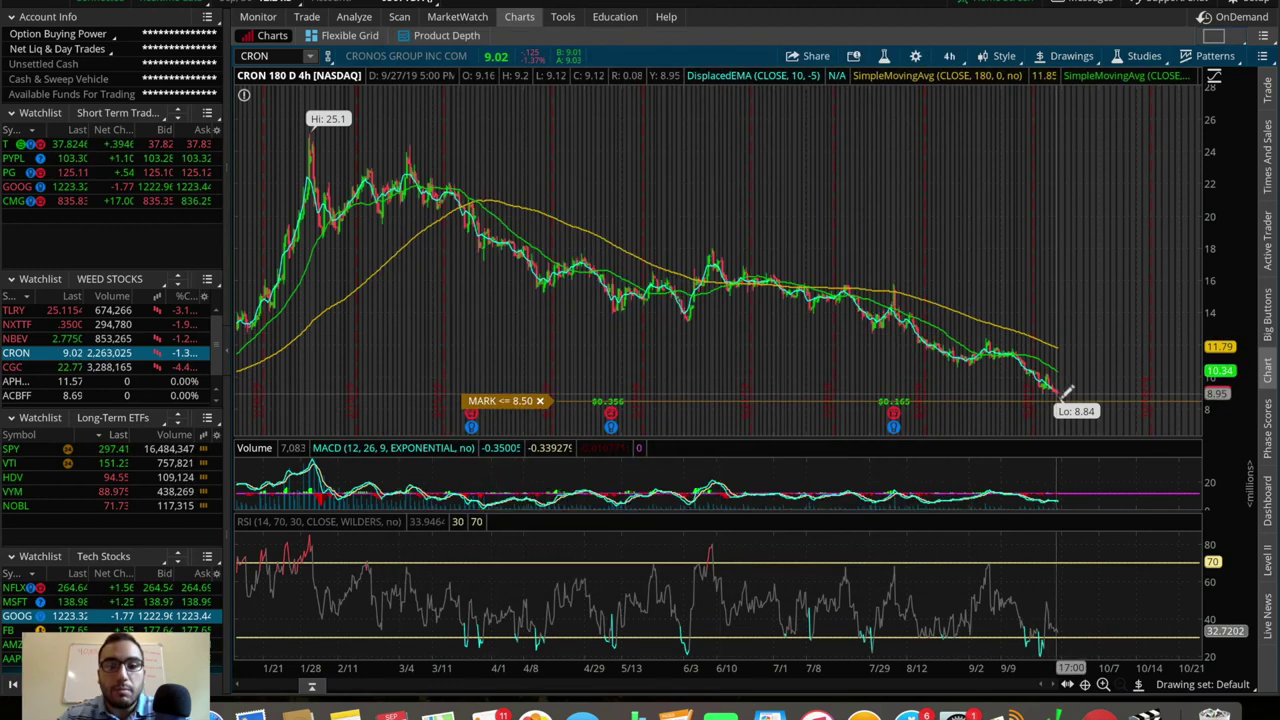
Create a second CRON price alert that triggers when the mark is at or above 12.50.
right_click(1068, 310)
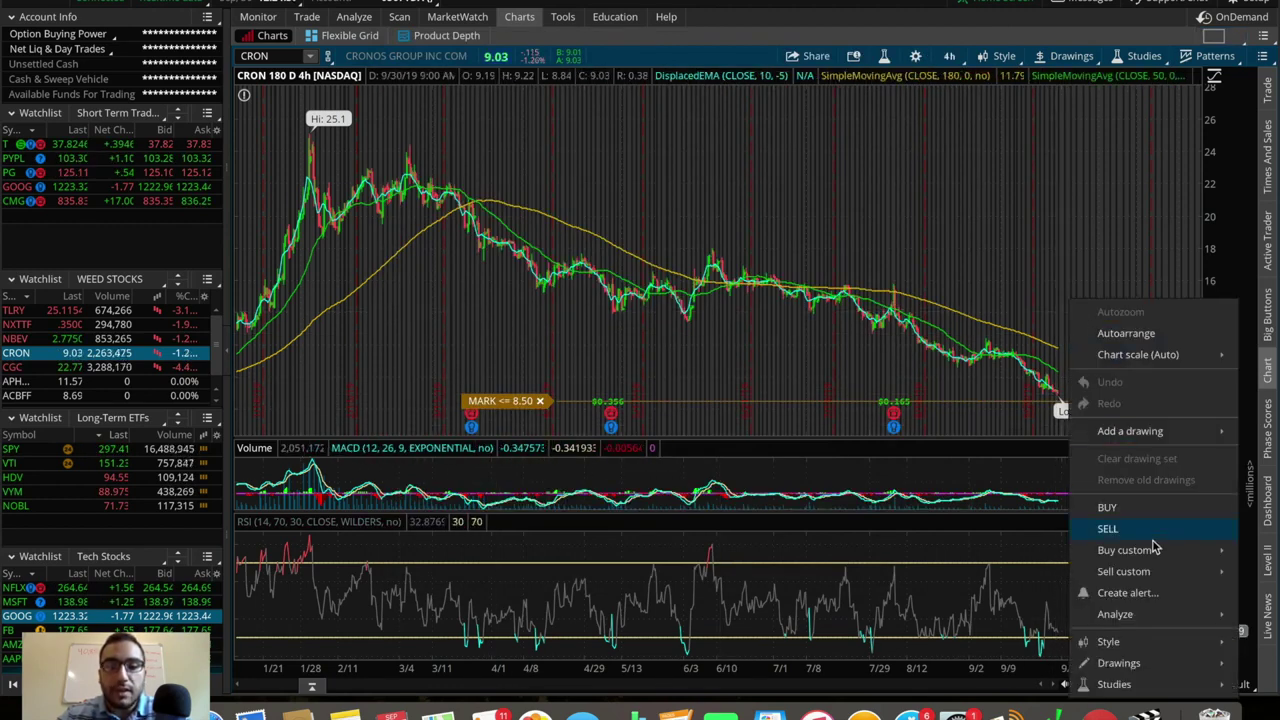
left_click(1152, 592)
left_click(555, 208)
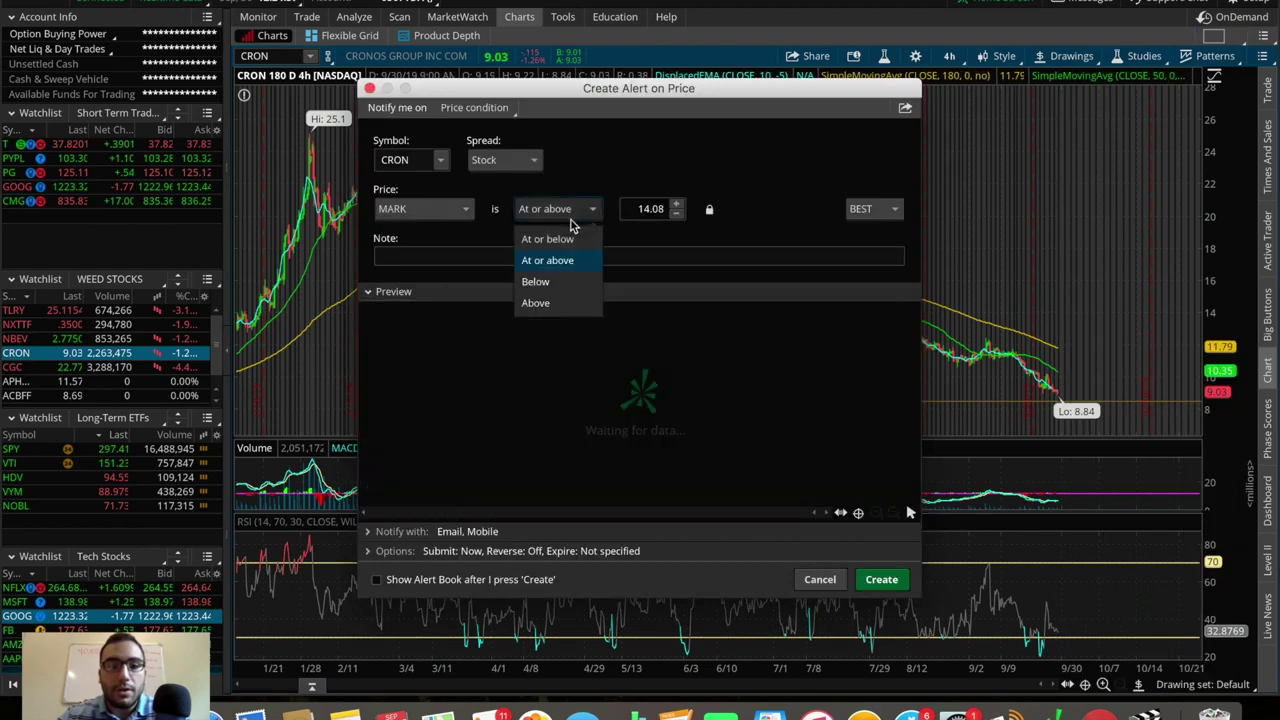
left_click(549, 257)
double_click(645, 208)
type("12")
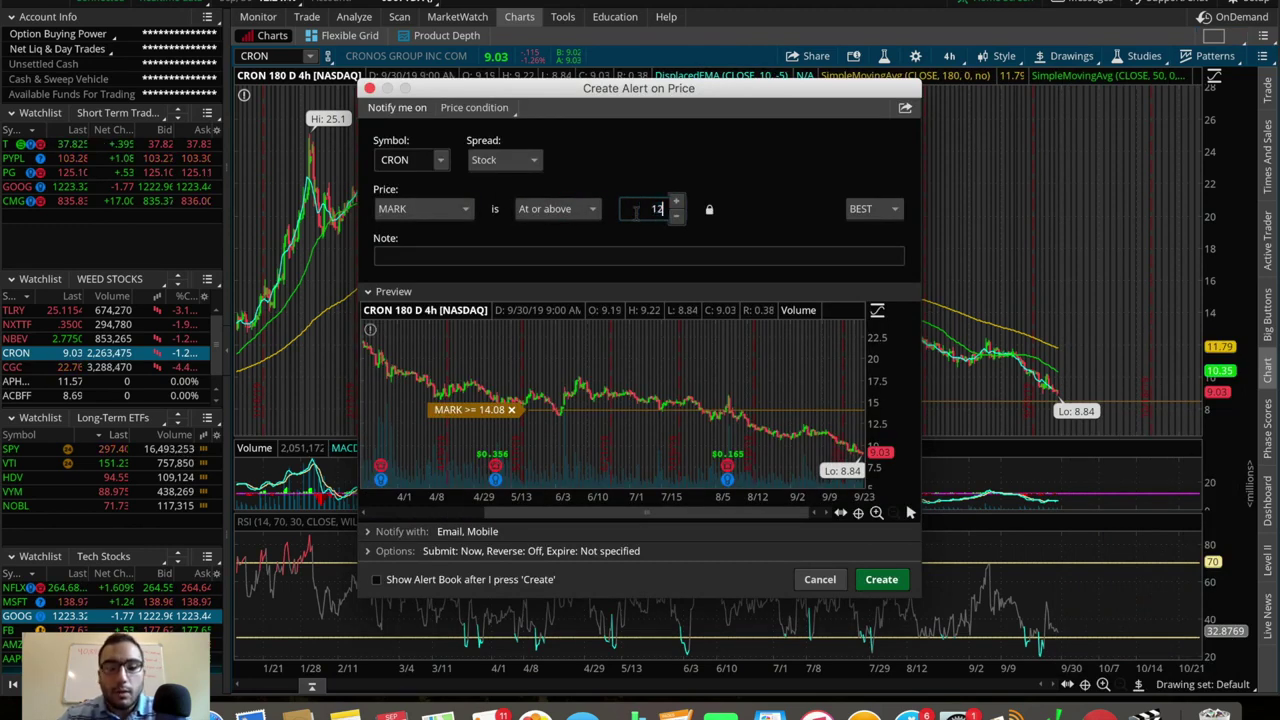
left_click(881, 579)
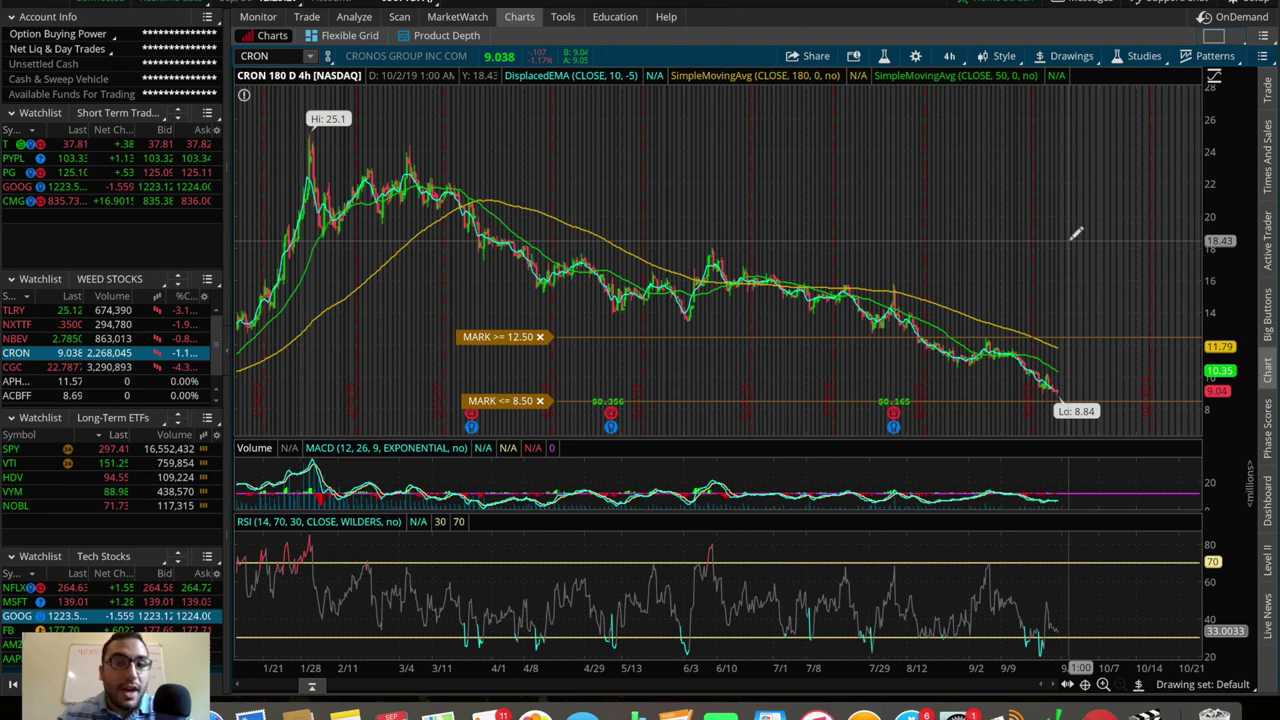
Show and hide the Active Trader and Trade order-entry gadgets beside the CRON chart.
left_click(1268, 232)
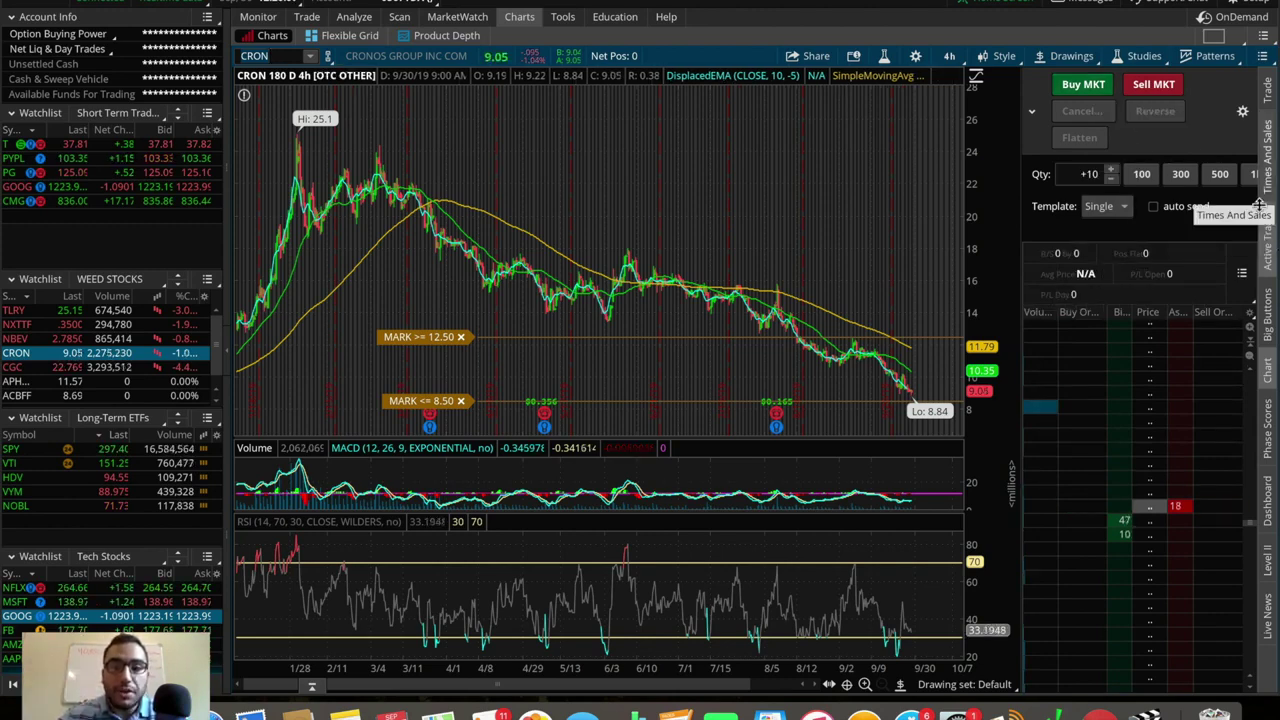
left_click(1272, 232)
left_click(1268, 90)
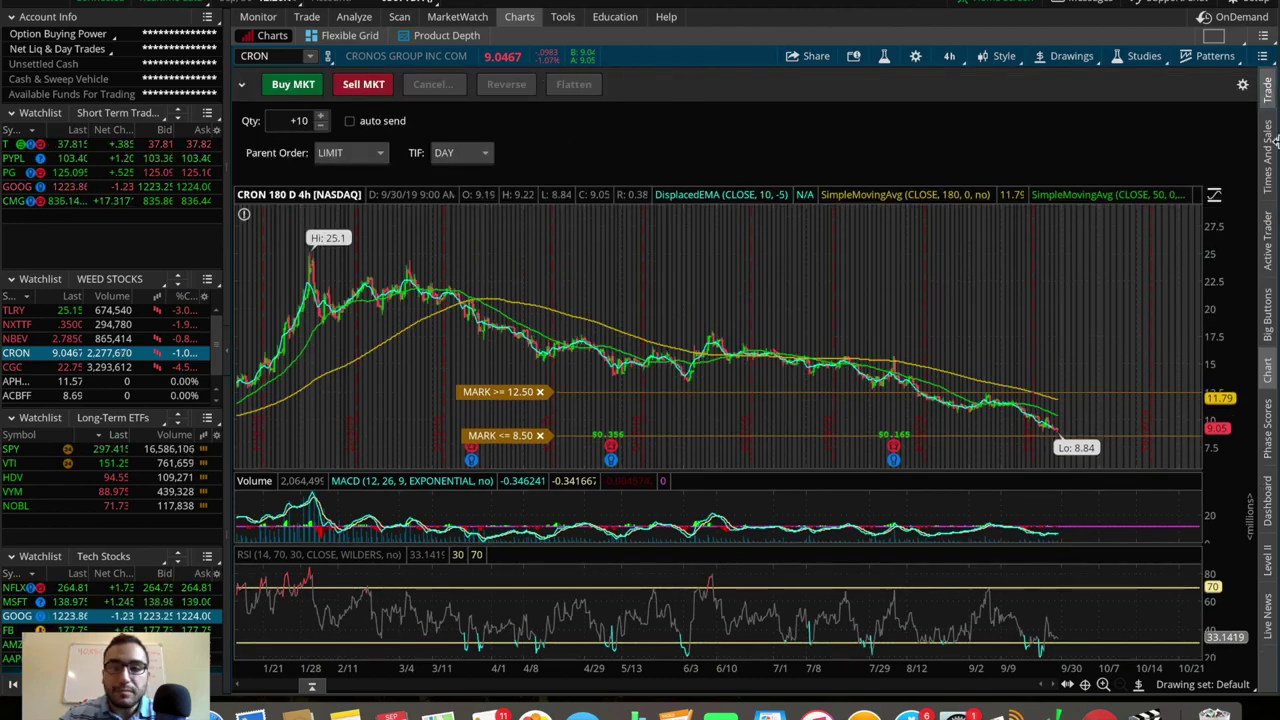
left_click(1270, 88)
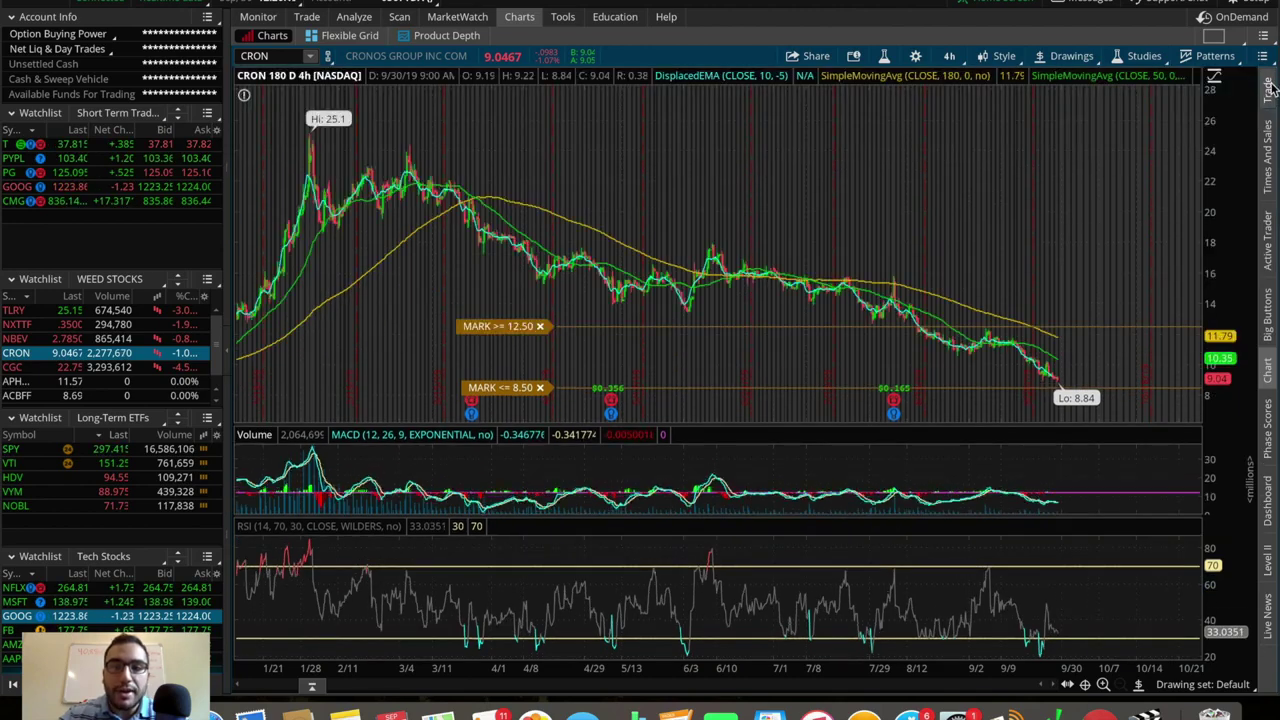
Review CRON's recent trades in the Times And Sales gadget and hide it.
left_click(1268, 155)
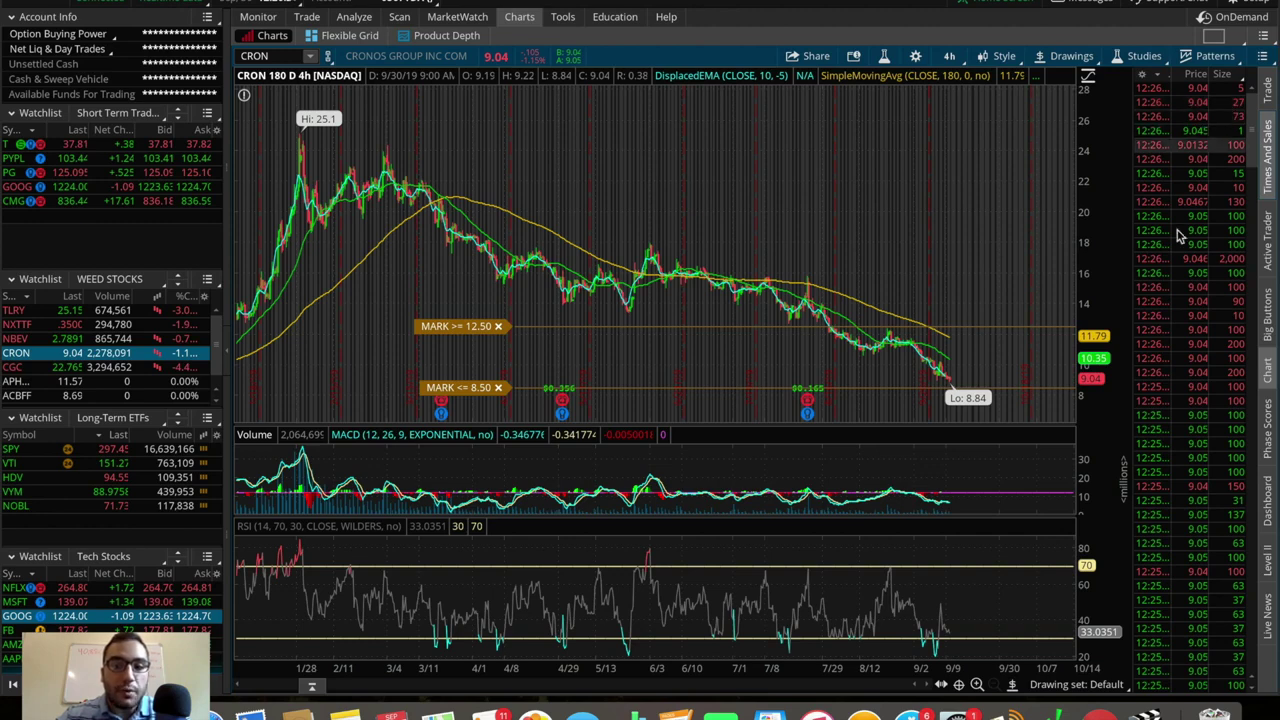
scroll(1177, 352, "down", 5)
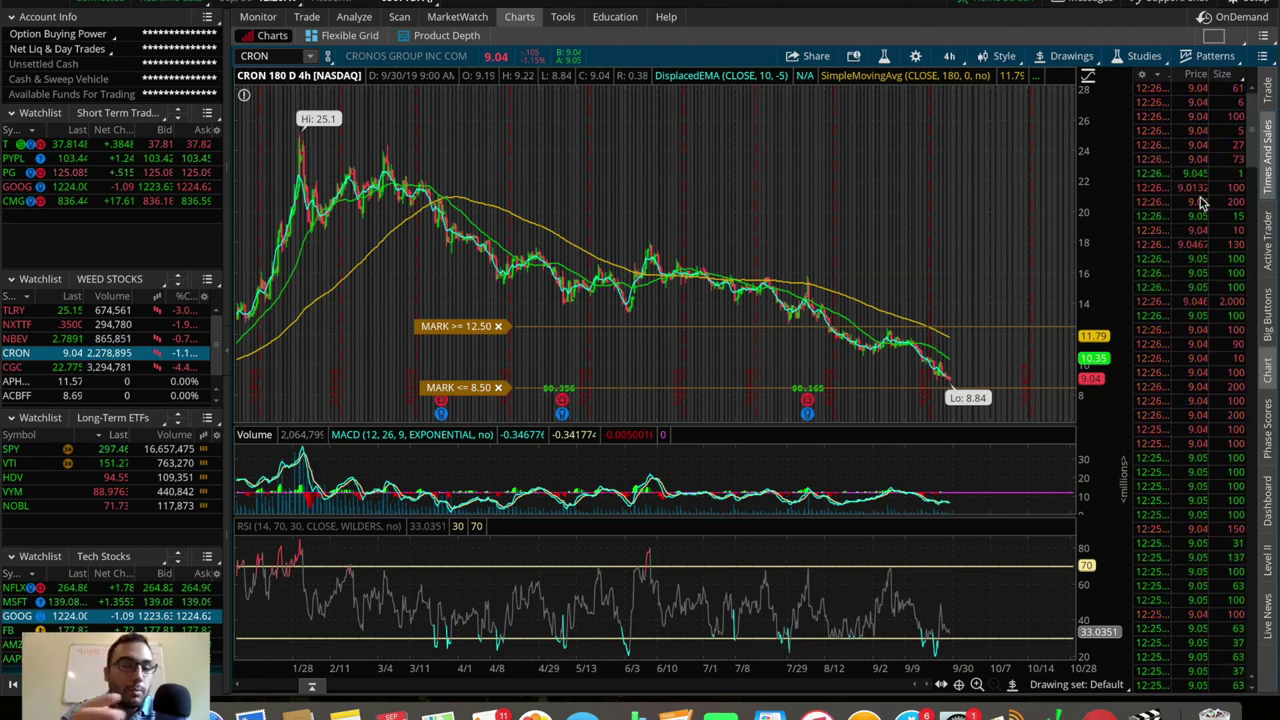
left_click(1270, 150)
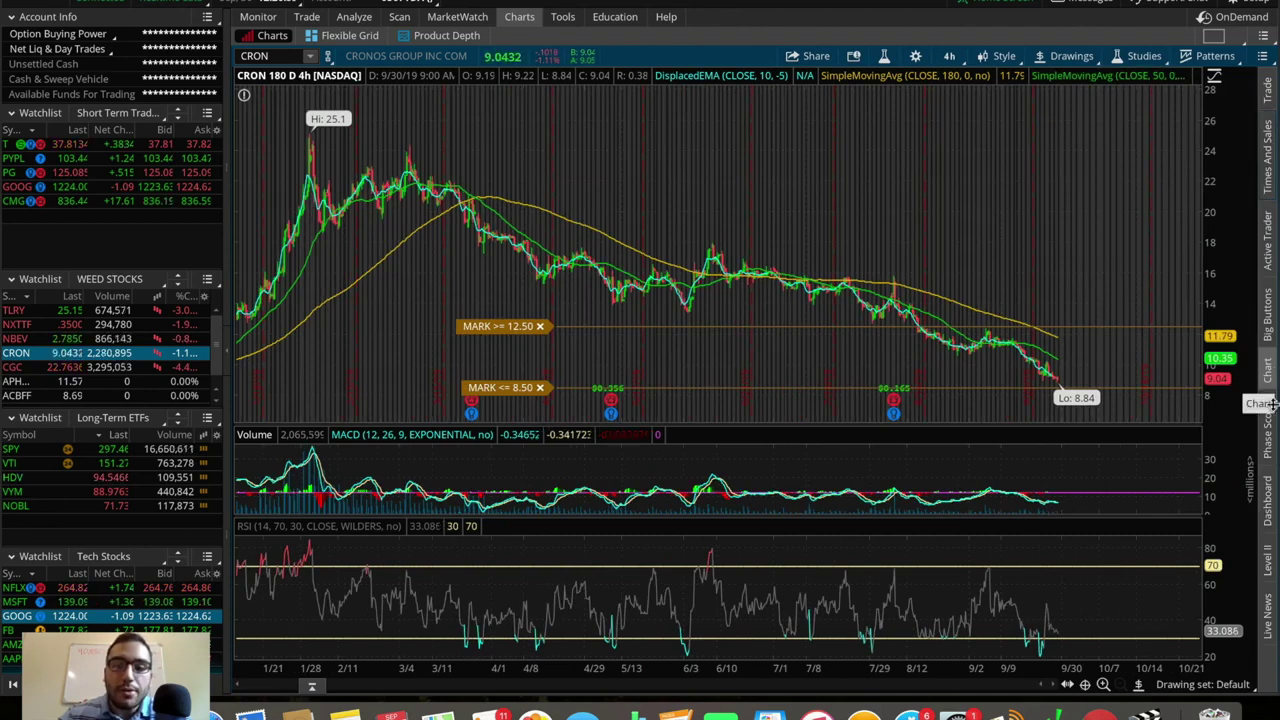
Review CRON's Level II bid and ask quotes and replace them with the Live News feed.
left_click(1268, 562)
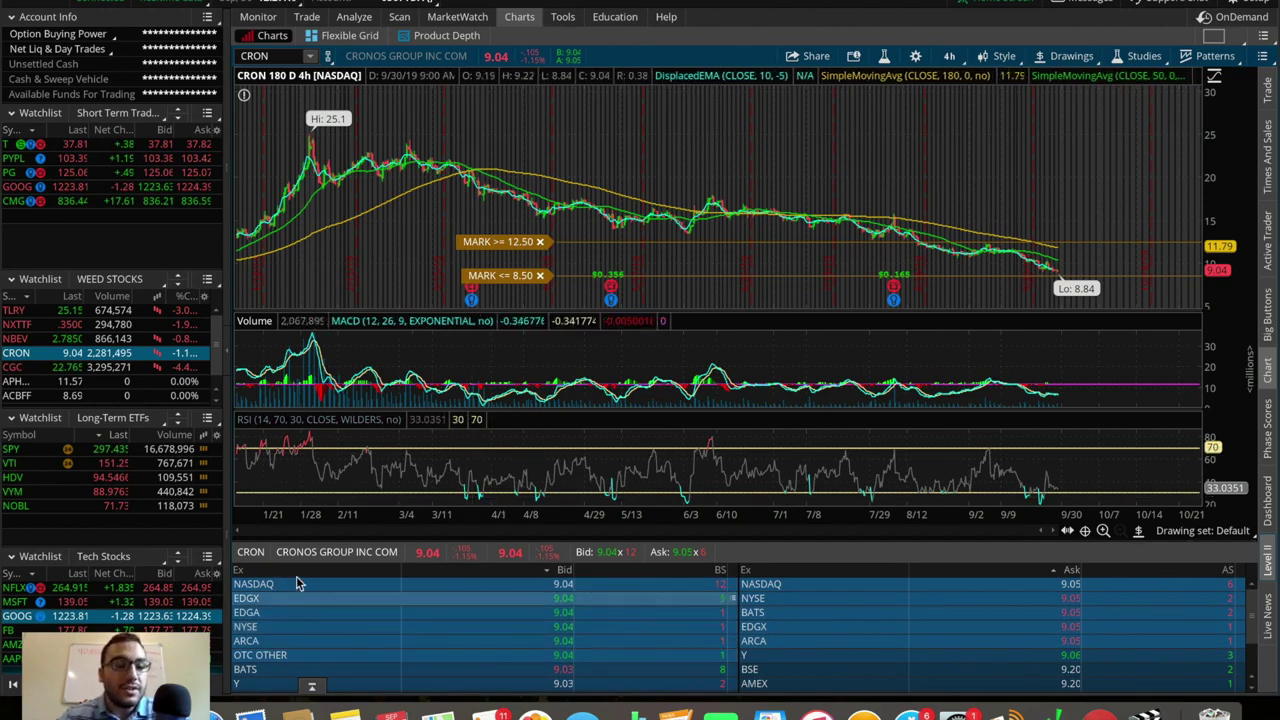
left_click(1268, 558)
left_click(1268, 612)
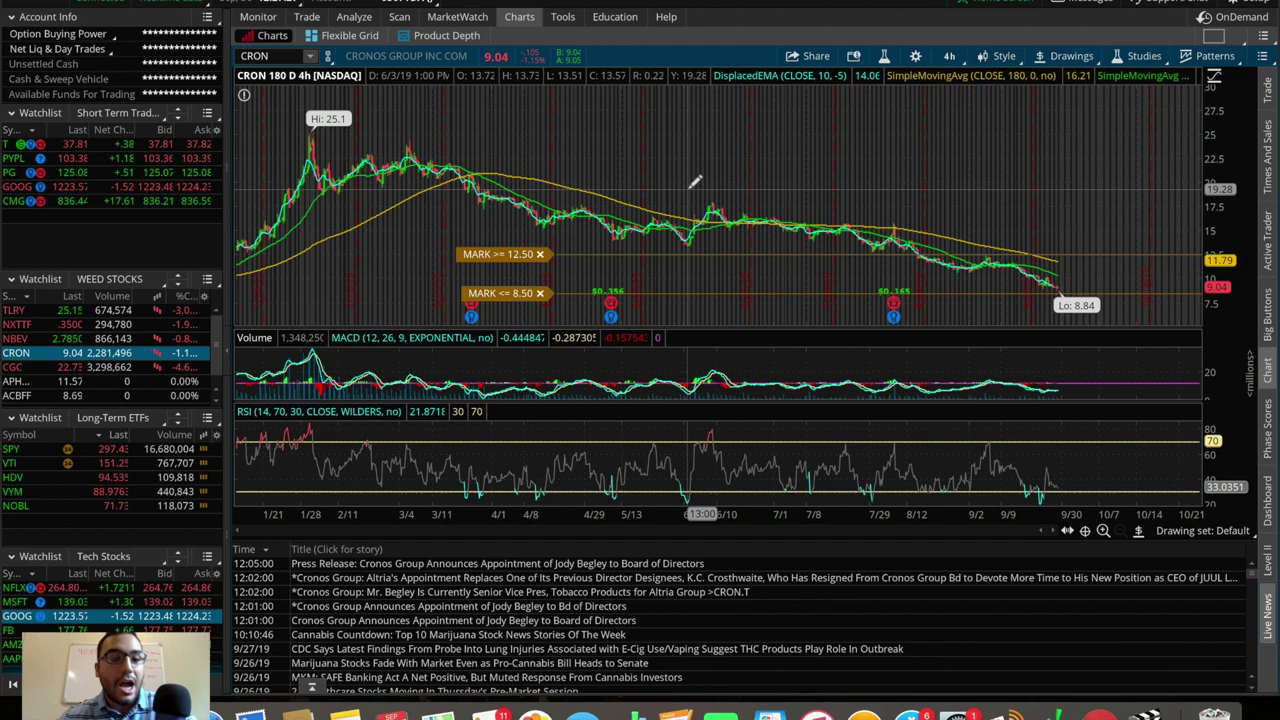
Switch the chart symbol to GE to view its chart and live news headlines.
left_click(268, 56)
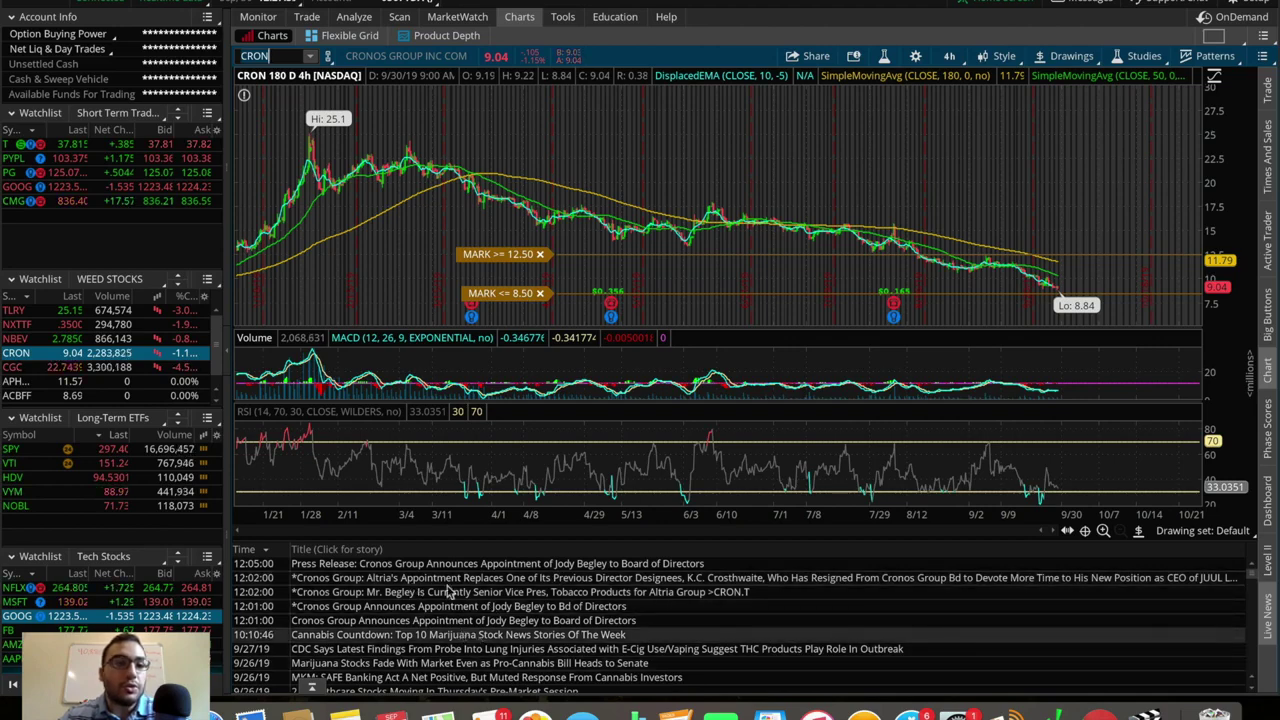
type("GE")
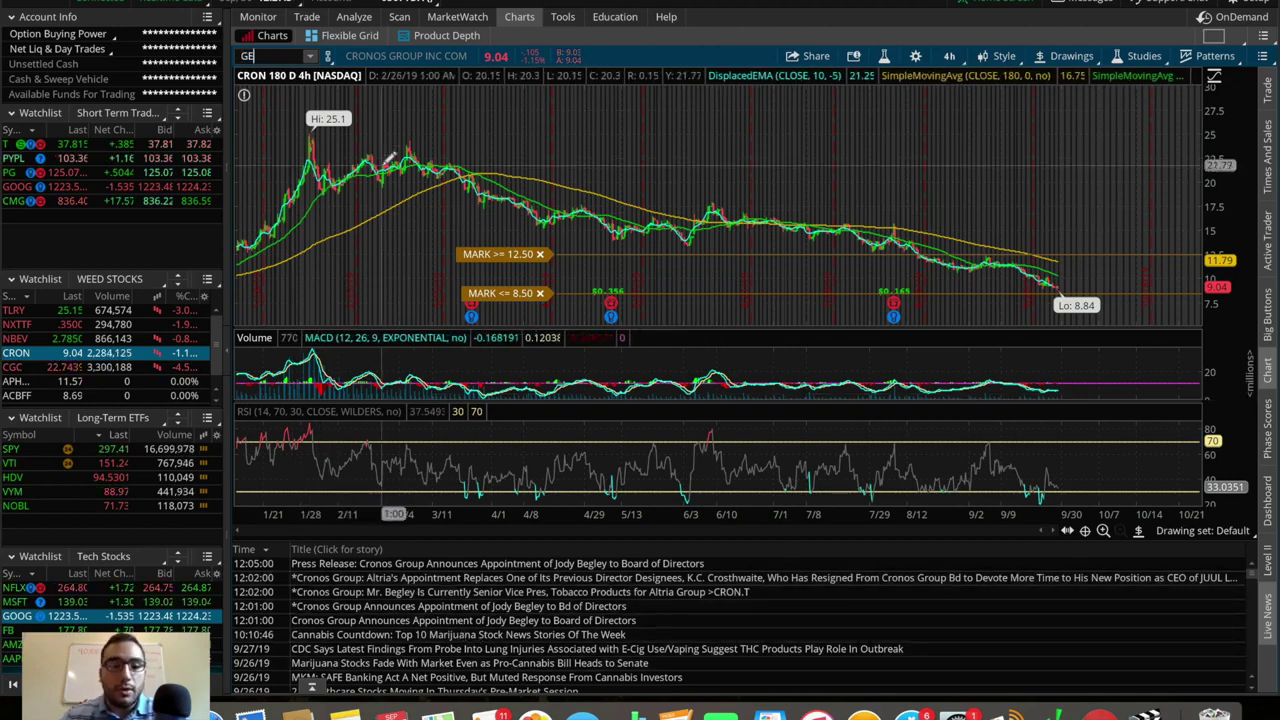
key("Return")
Switch the chart symbol to AAPL, review its headlines, and hide the Live News feed.
type("AAP")
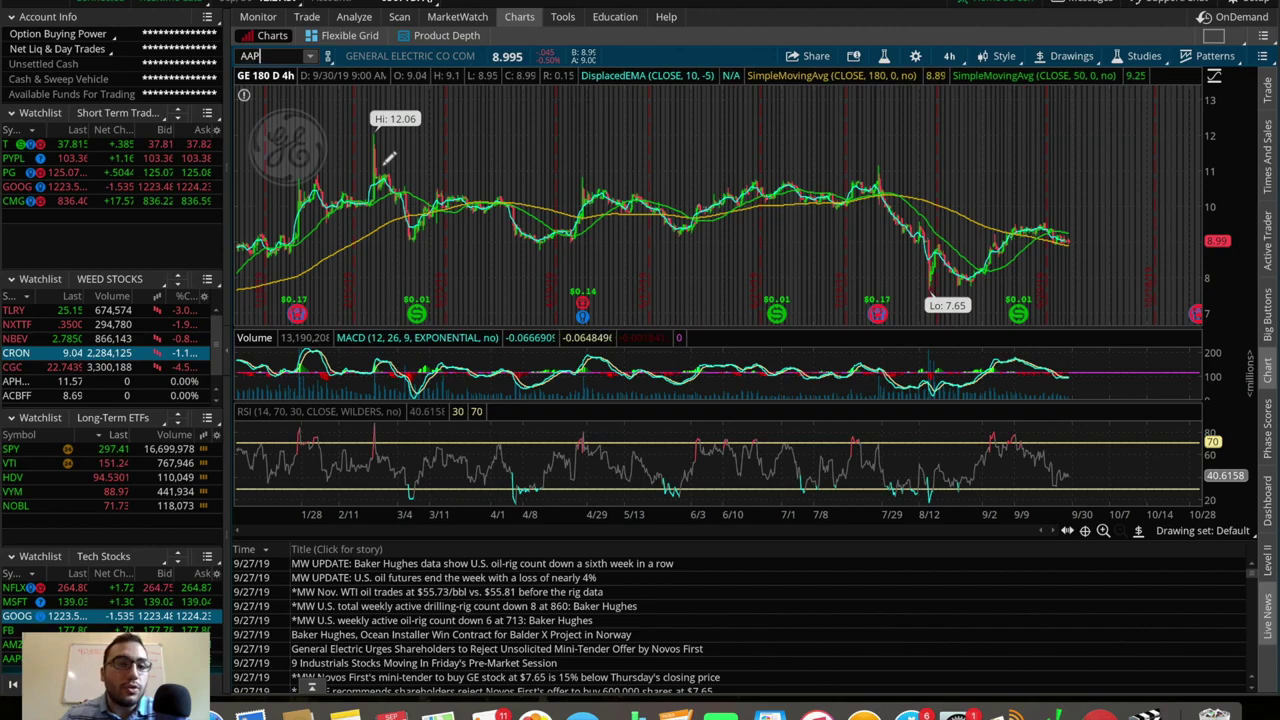
type("L")
key("Return")
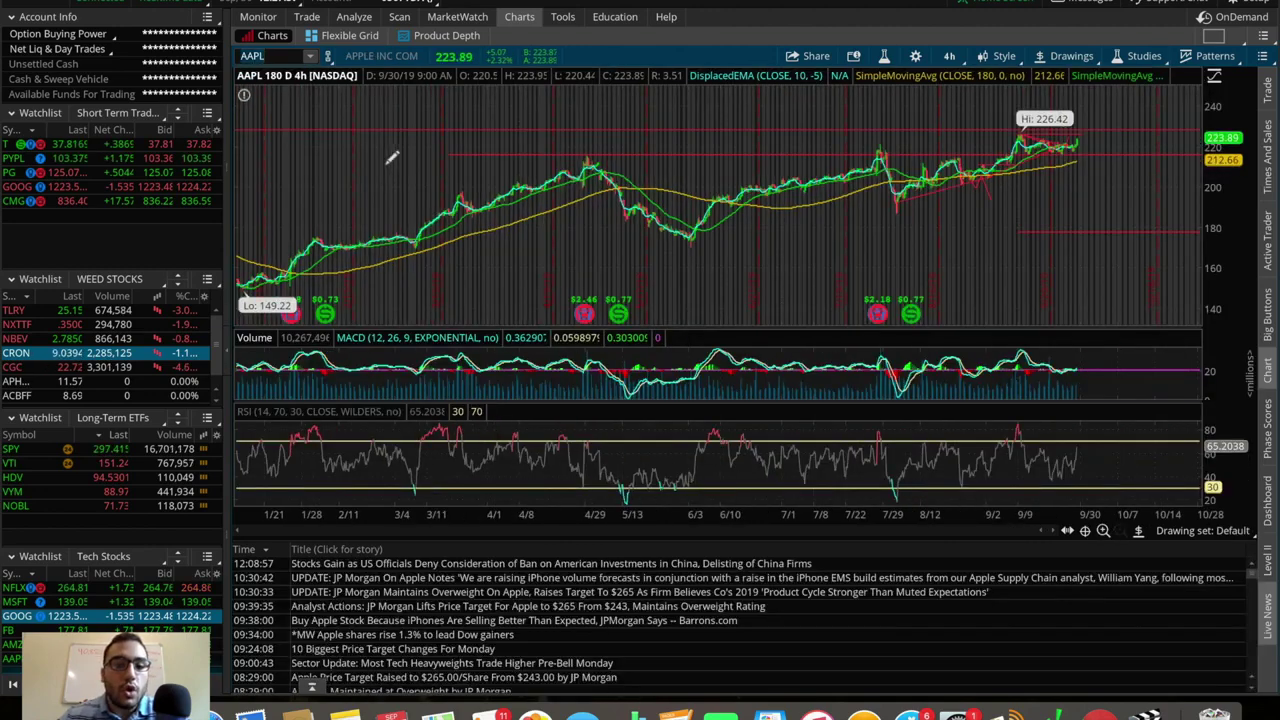
left_click(1270, 618)
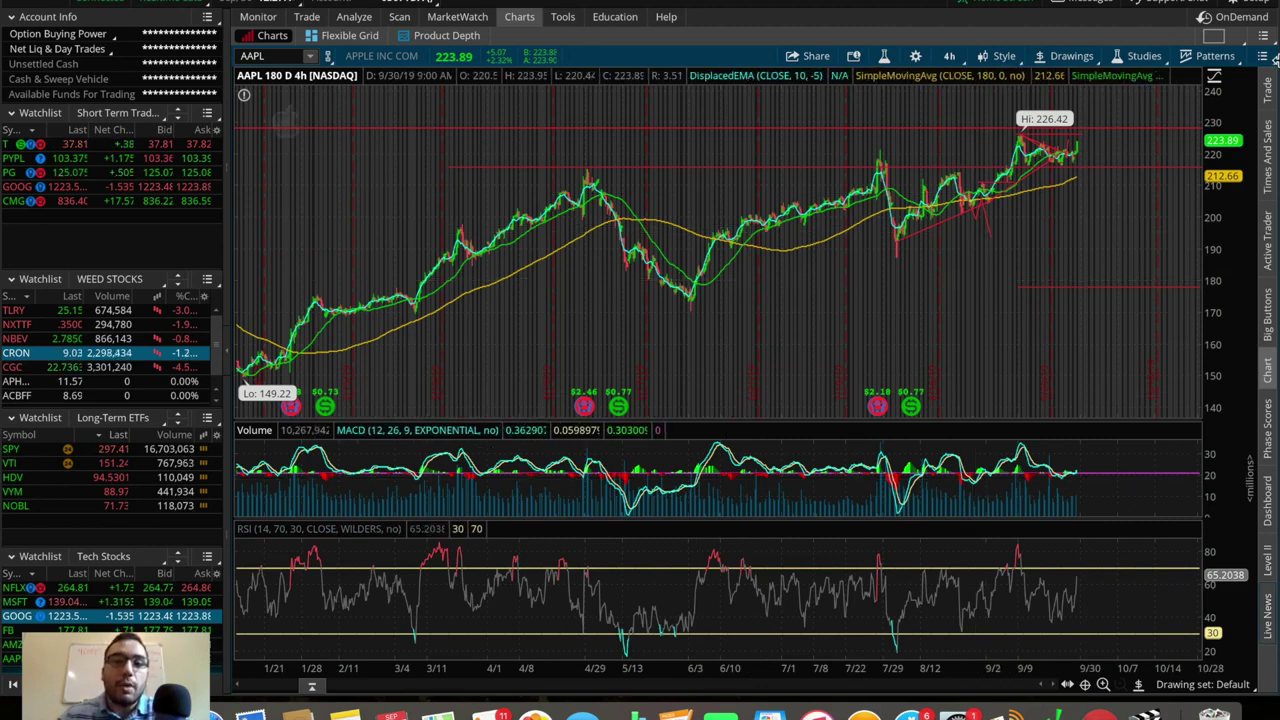
Split the chart area into a 2-by-2 grid, keeping AAPL in the first cell.
left_click(1213, 36)
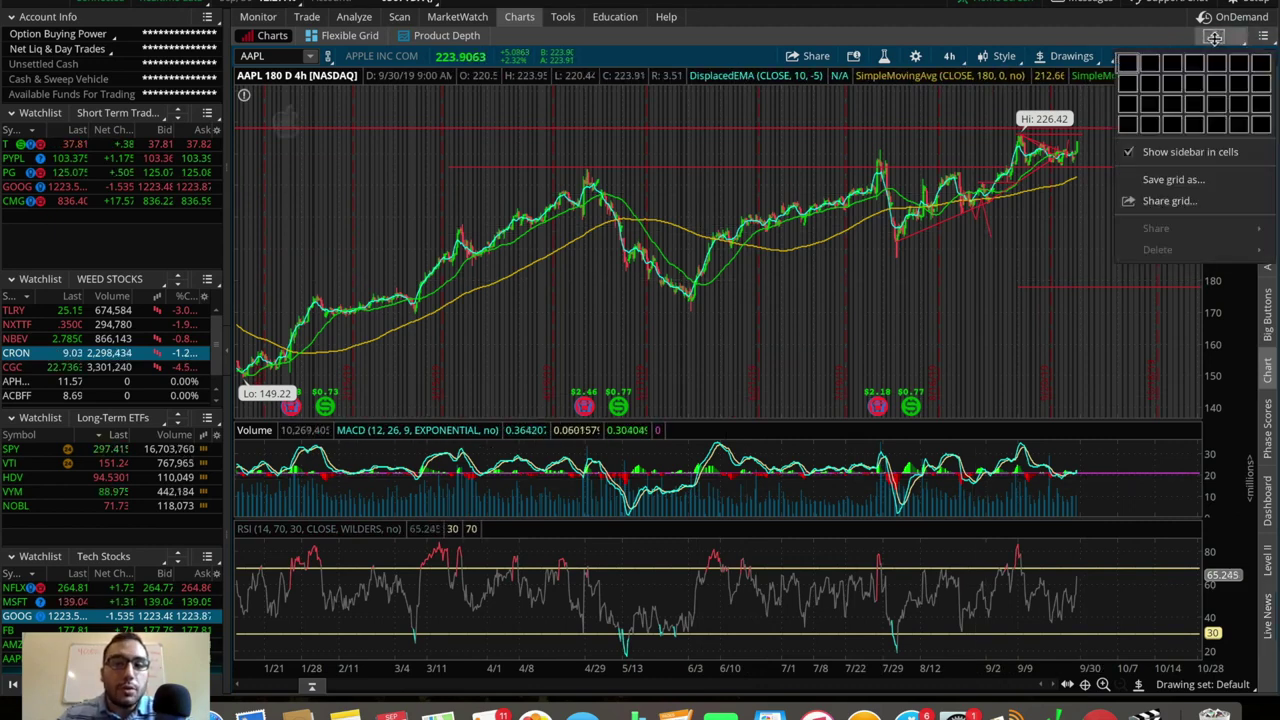
left_click(1151, 84)
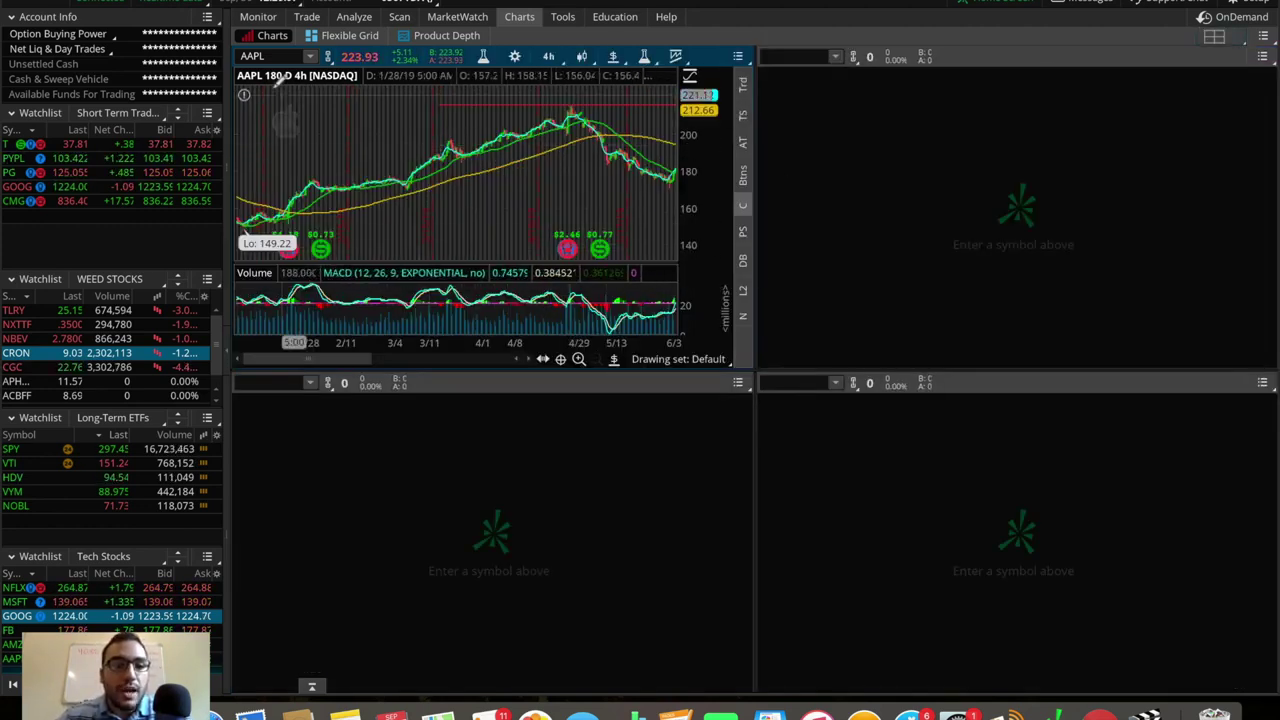
left_click(258, 56)
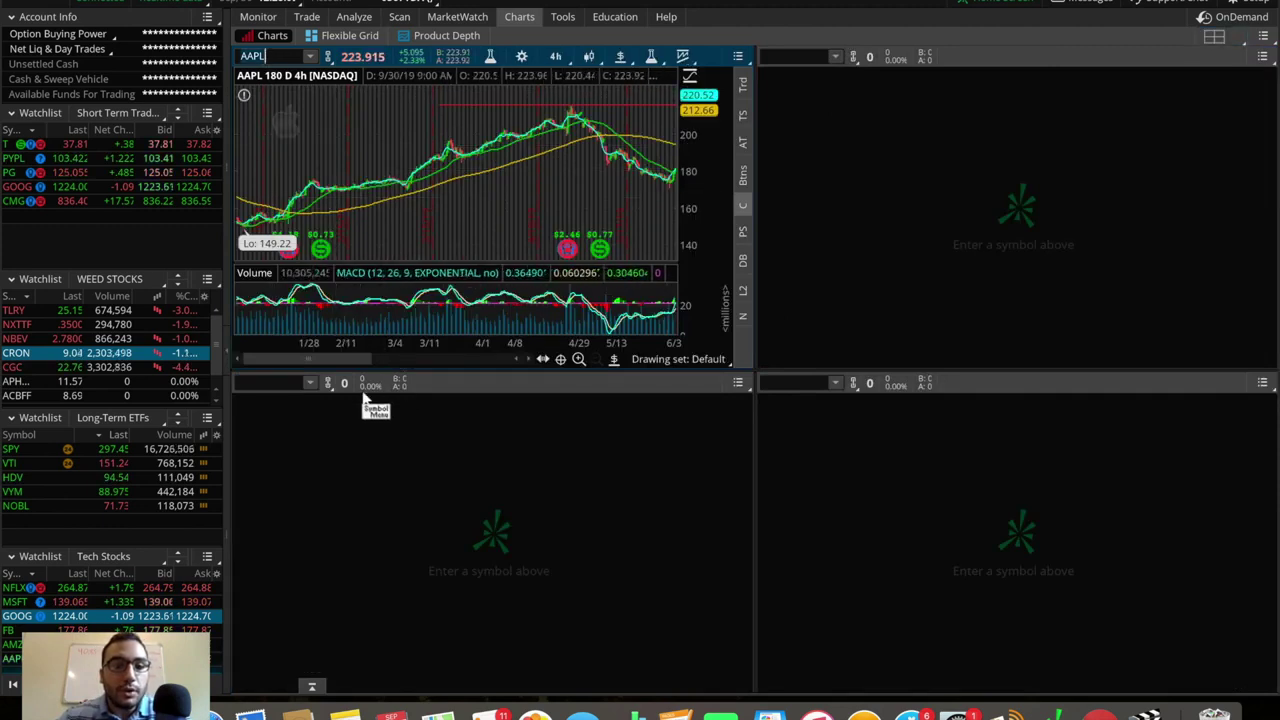
Load BA in the grid cell below the AAPL chart and GOOG in the cell beside BA.
left_click(264, 384)
type("BA")
key("Return")
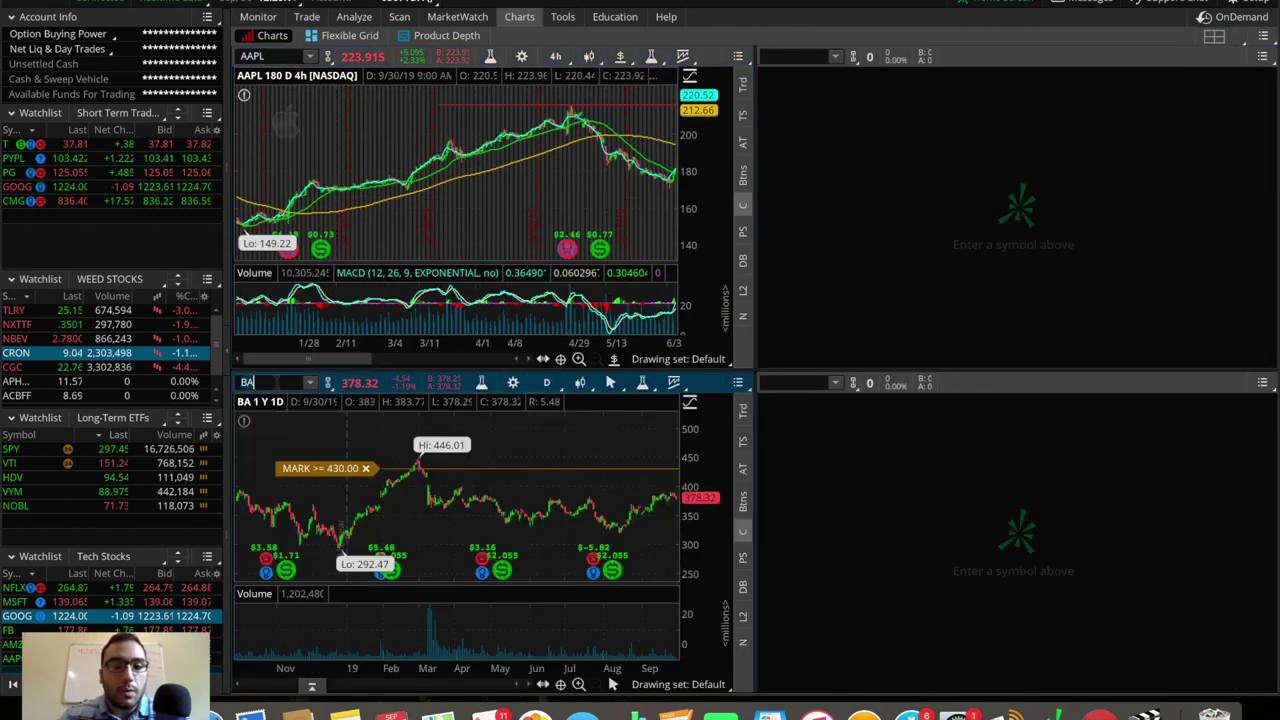
left_click(832, 396)
type("GOOG")
key("Return")
Load the symbol T in the remaining empty grid cell beside the AAPL chart.
left_click(810, 57)
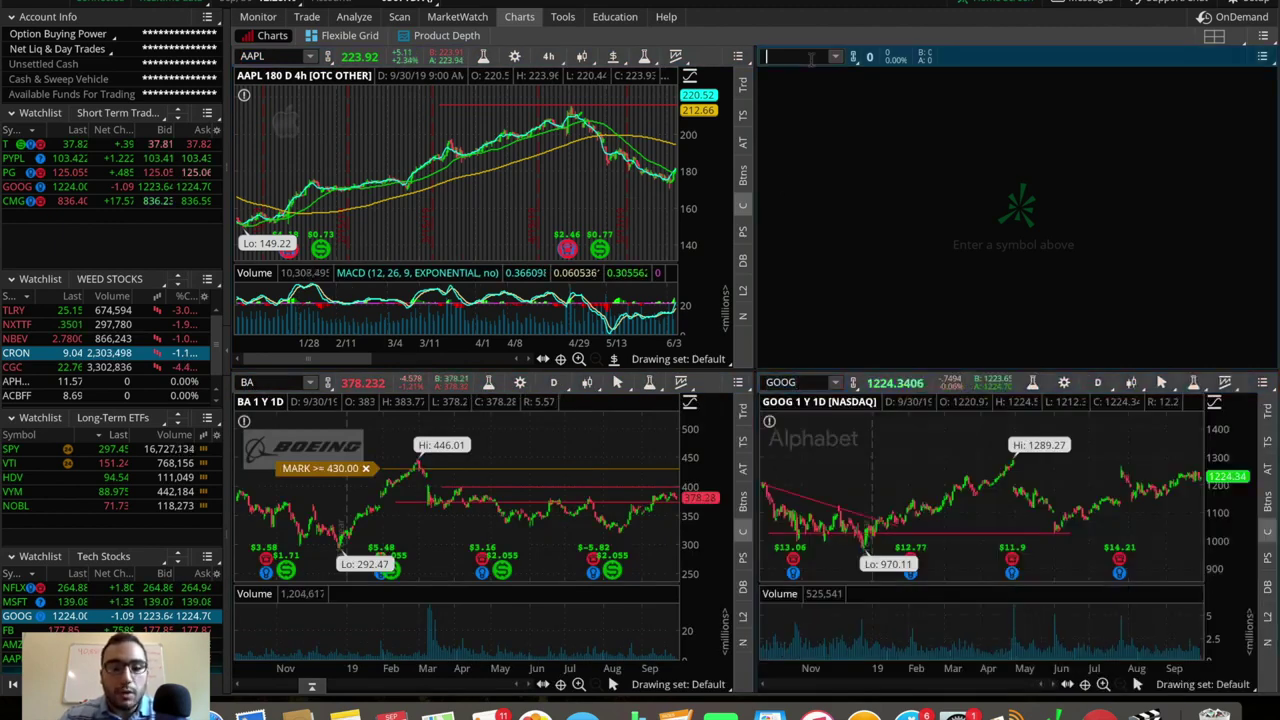
type("A")
key("BackSpace")
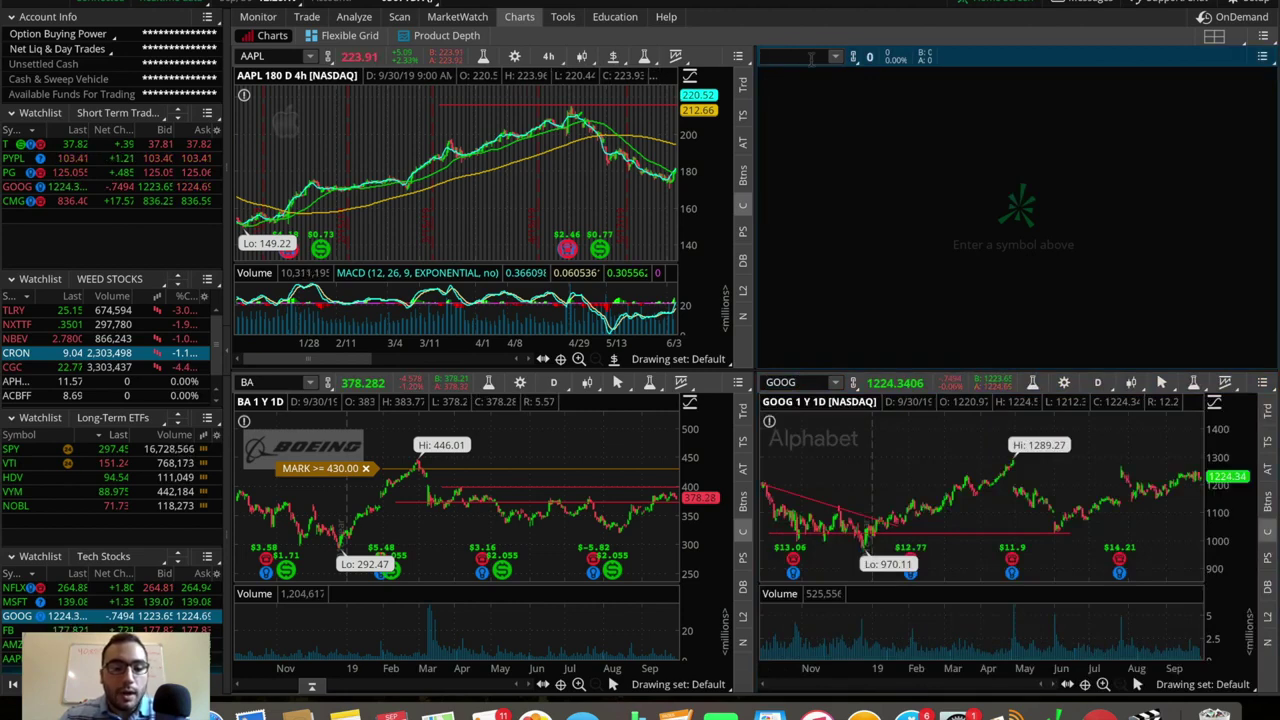
type("T")
key("Return")
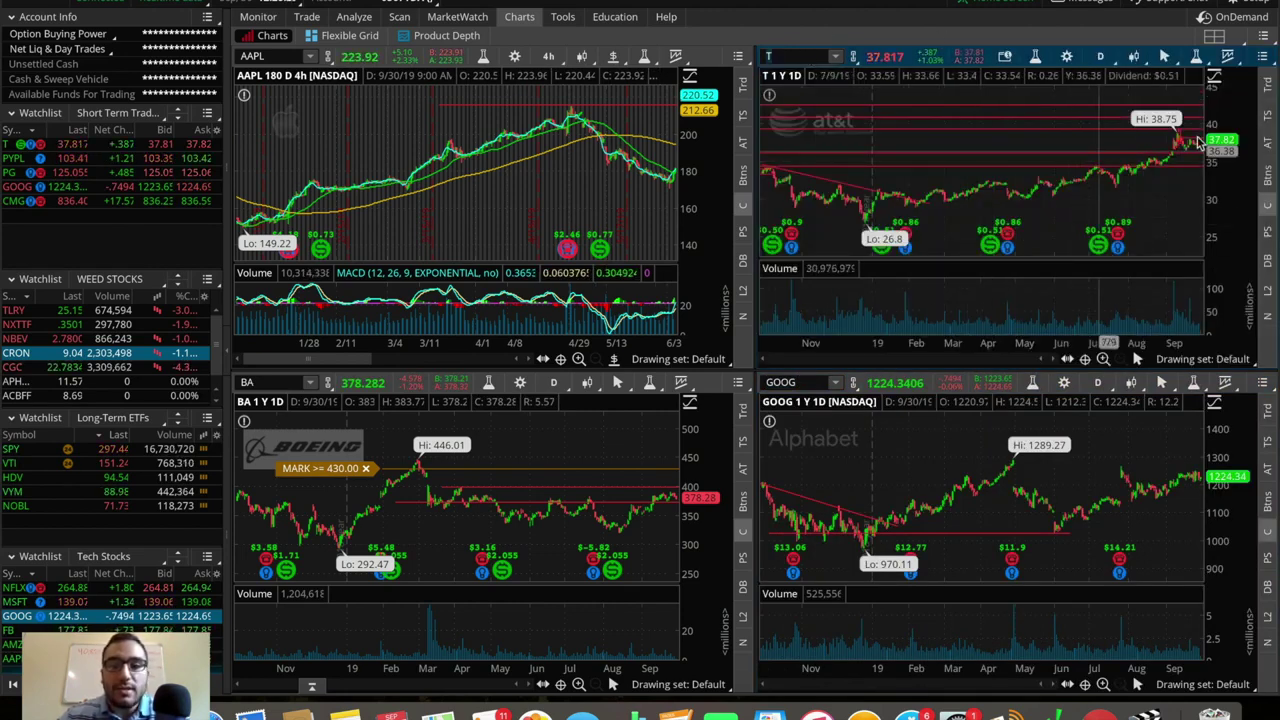
Apply the saved study set Set Up 1 to the T chart and to the GOOG chart.
left_click(1197, 58)
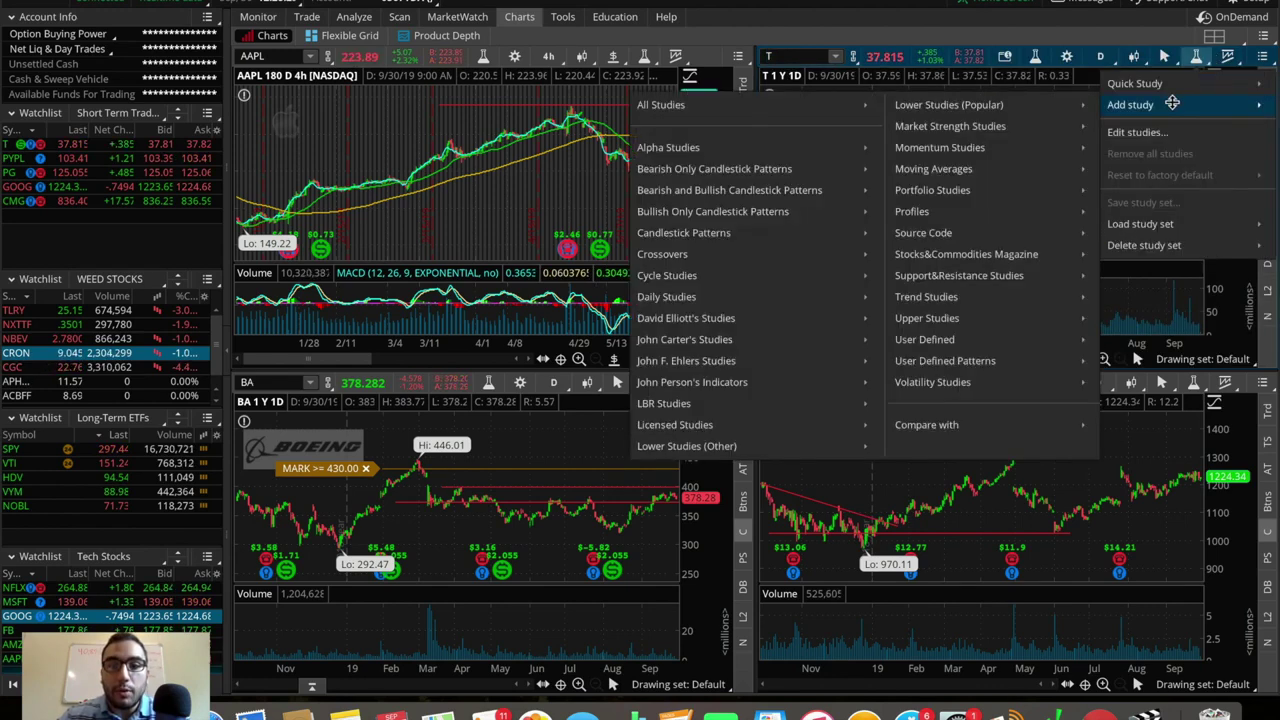
left_click(1136, 132)
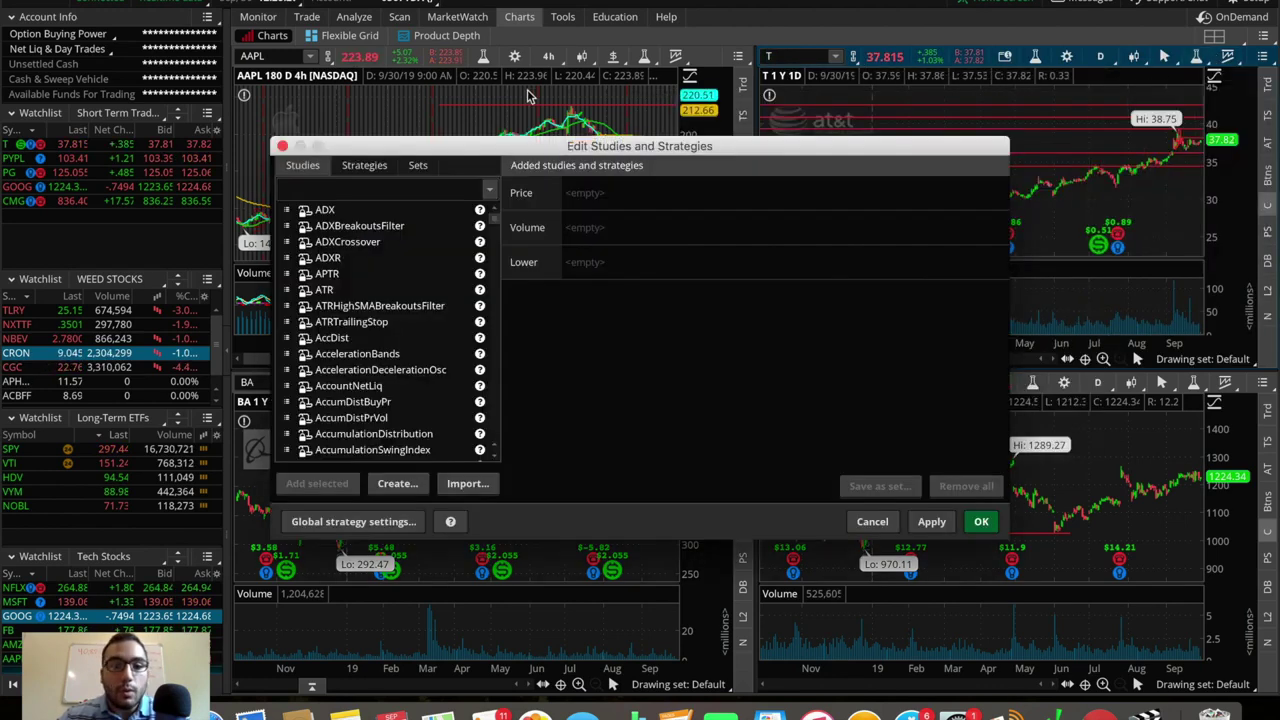
left_click(417, 166)
left_click(308, 185)
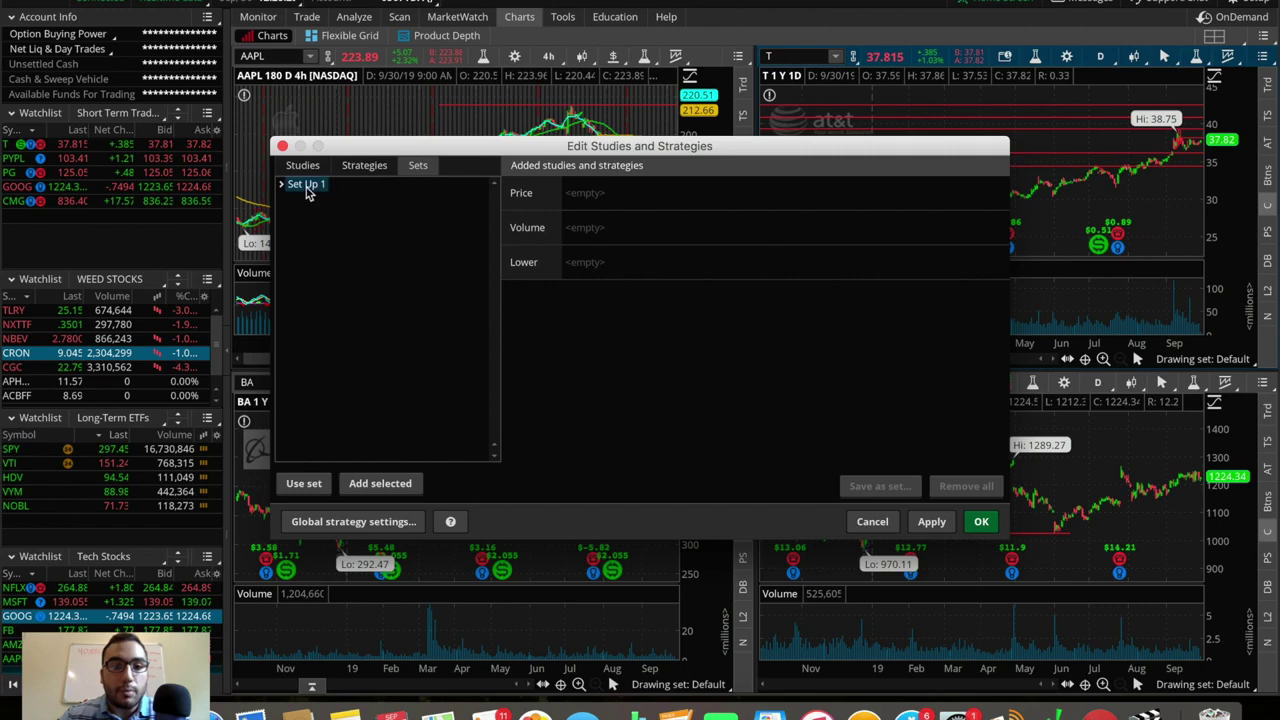
double_click(308, 186)
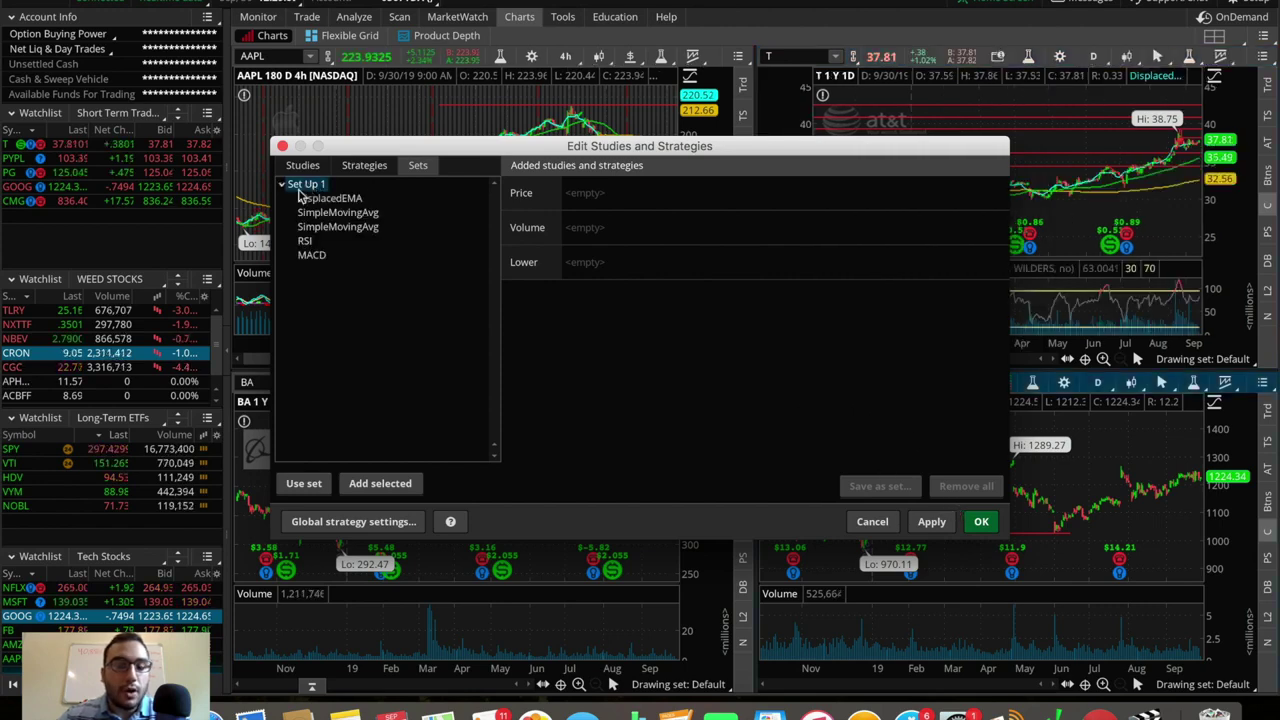
left_click(303, 484)
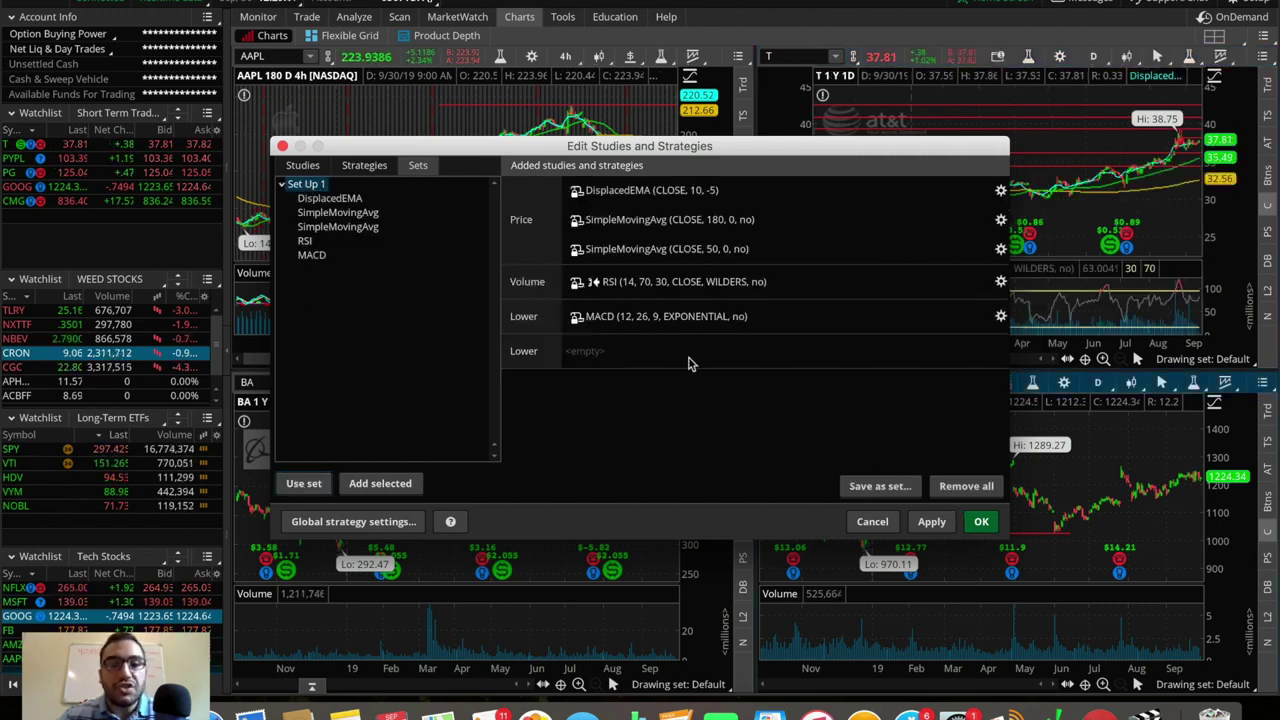
left_click(981, 521)
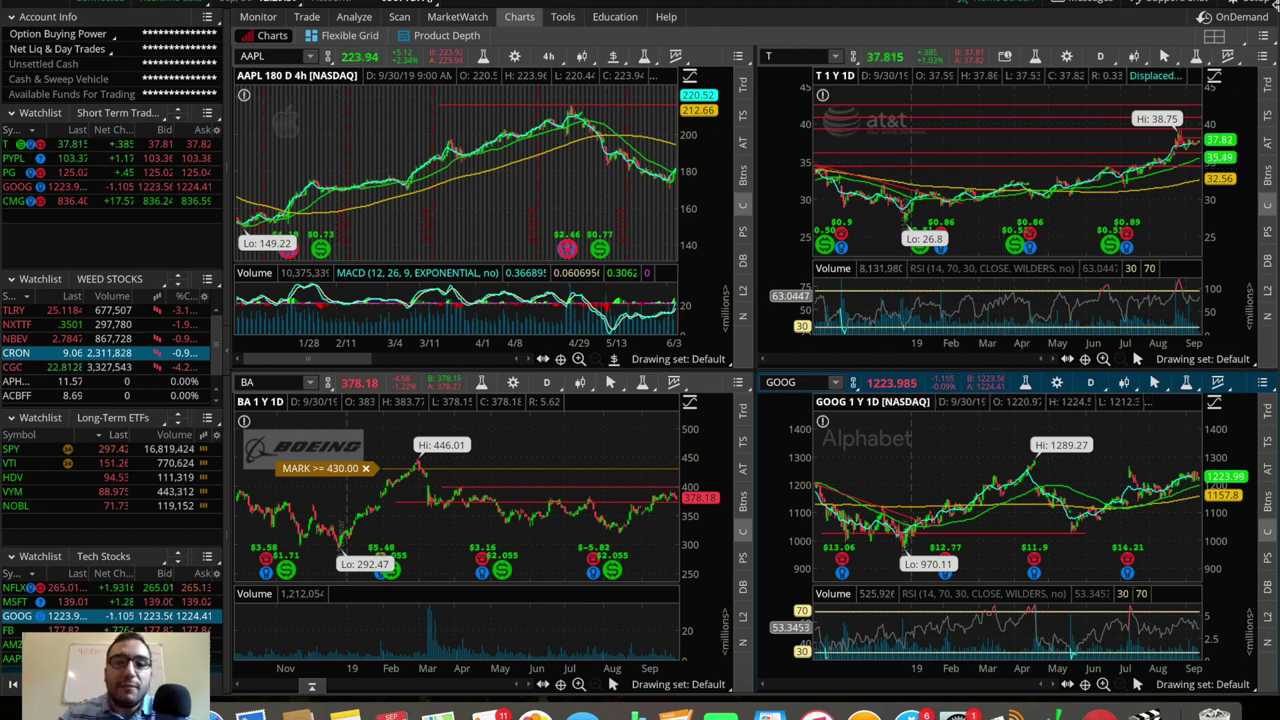
Reduce the 2-by-2 chart grid to a single cell showing only the AAPL chart.
left_click(1215, 34)
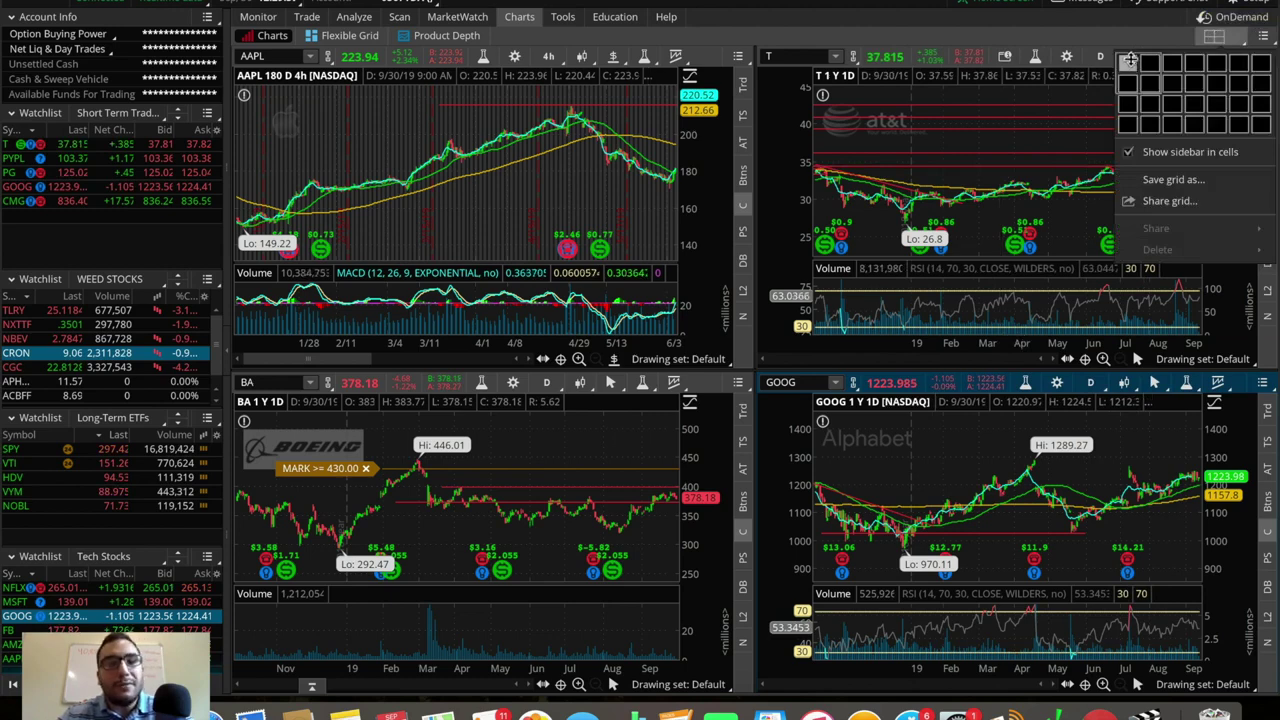
left_click(1129, 63)
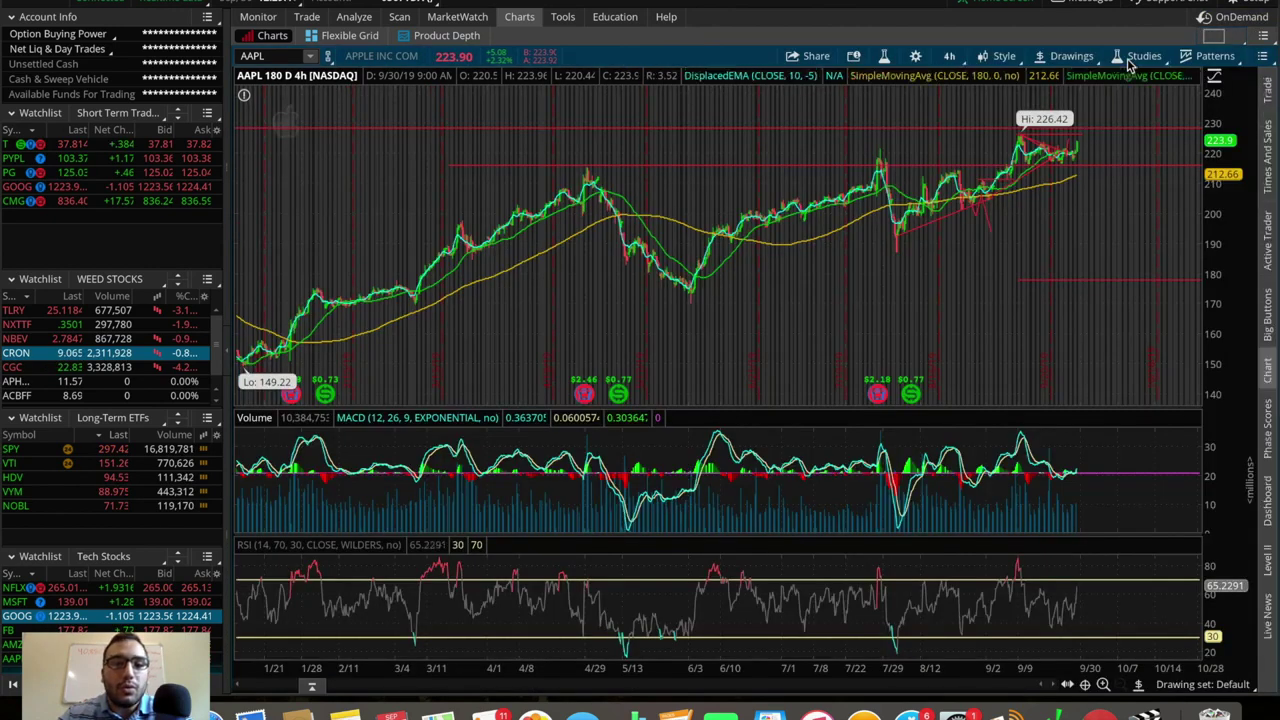